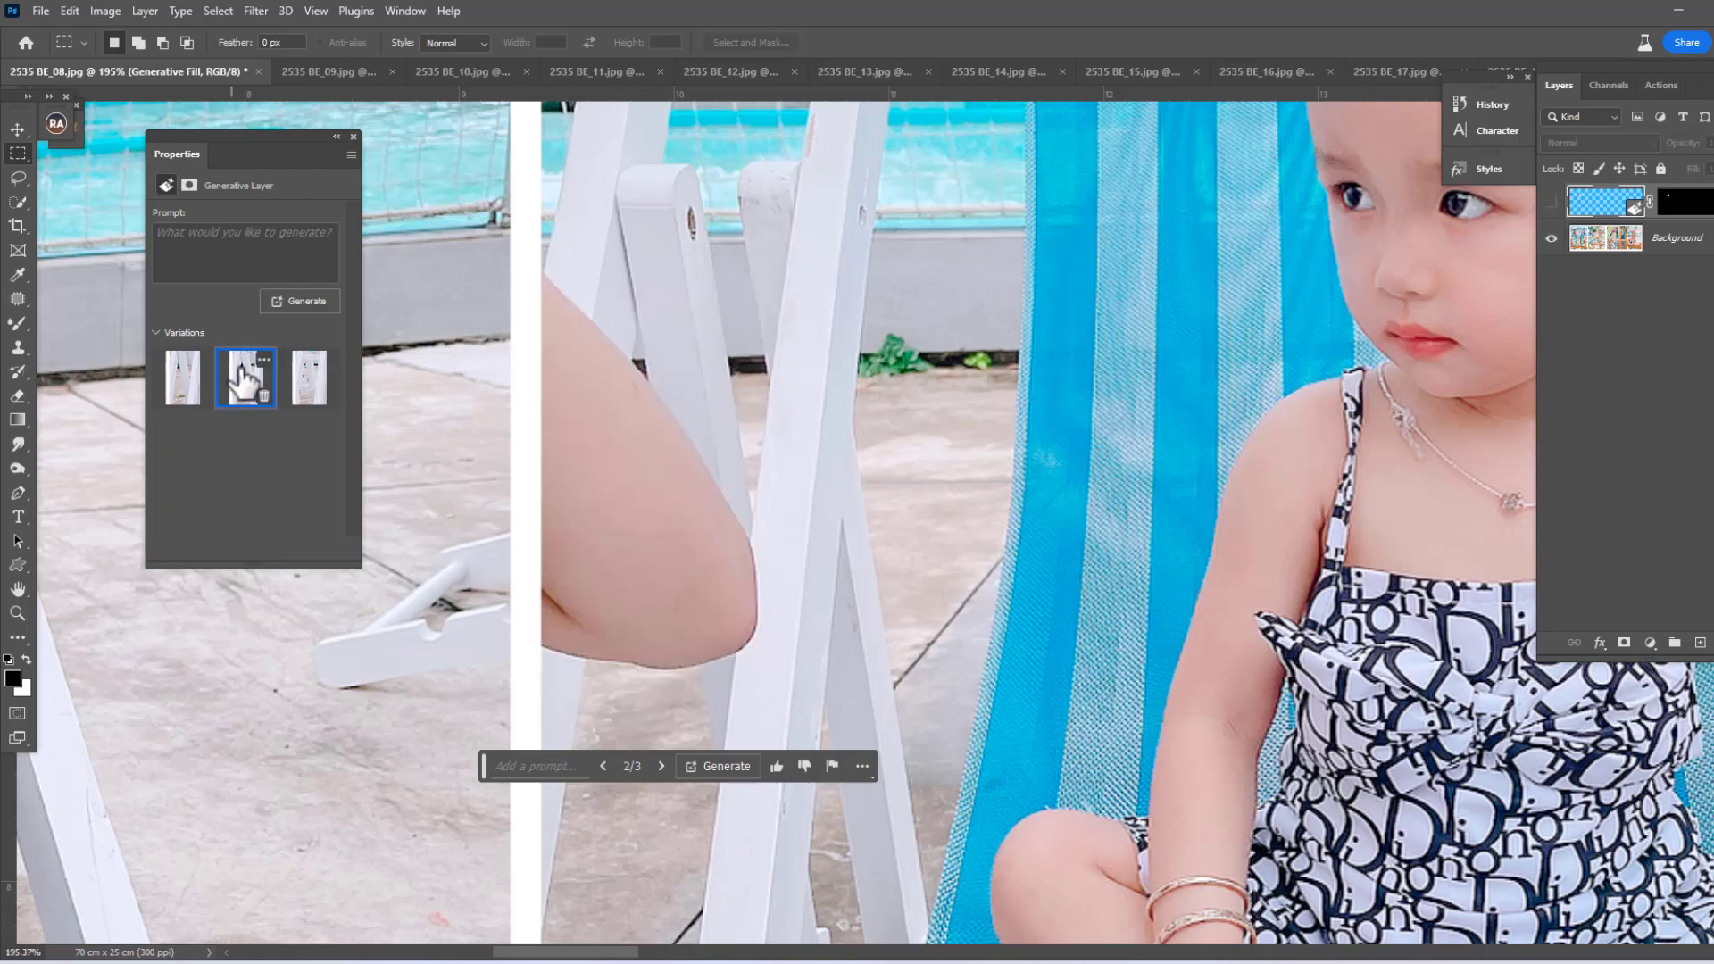
Generate pool background over the selected people and cycle through the Generative Fill variations.
left_click(661, 766)
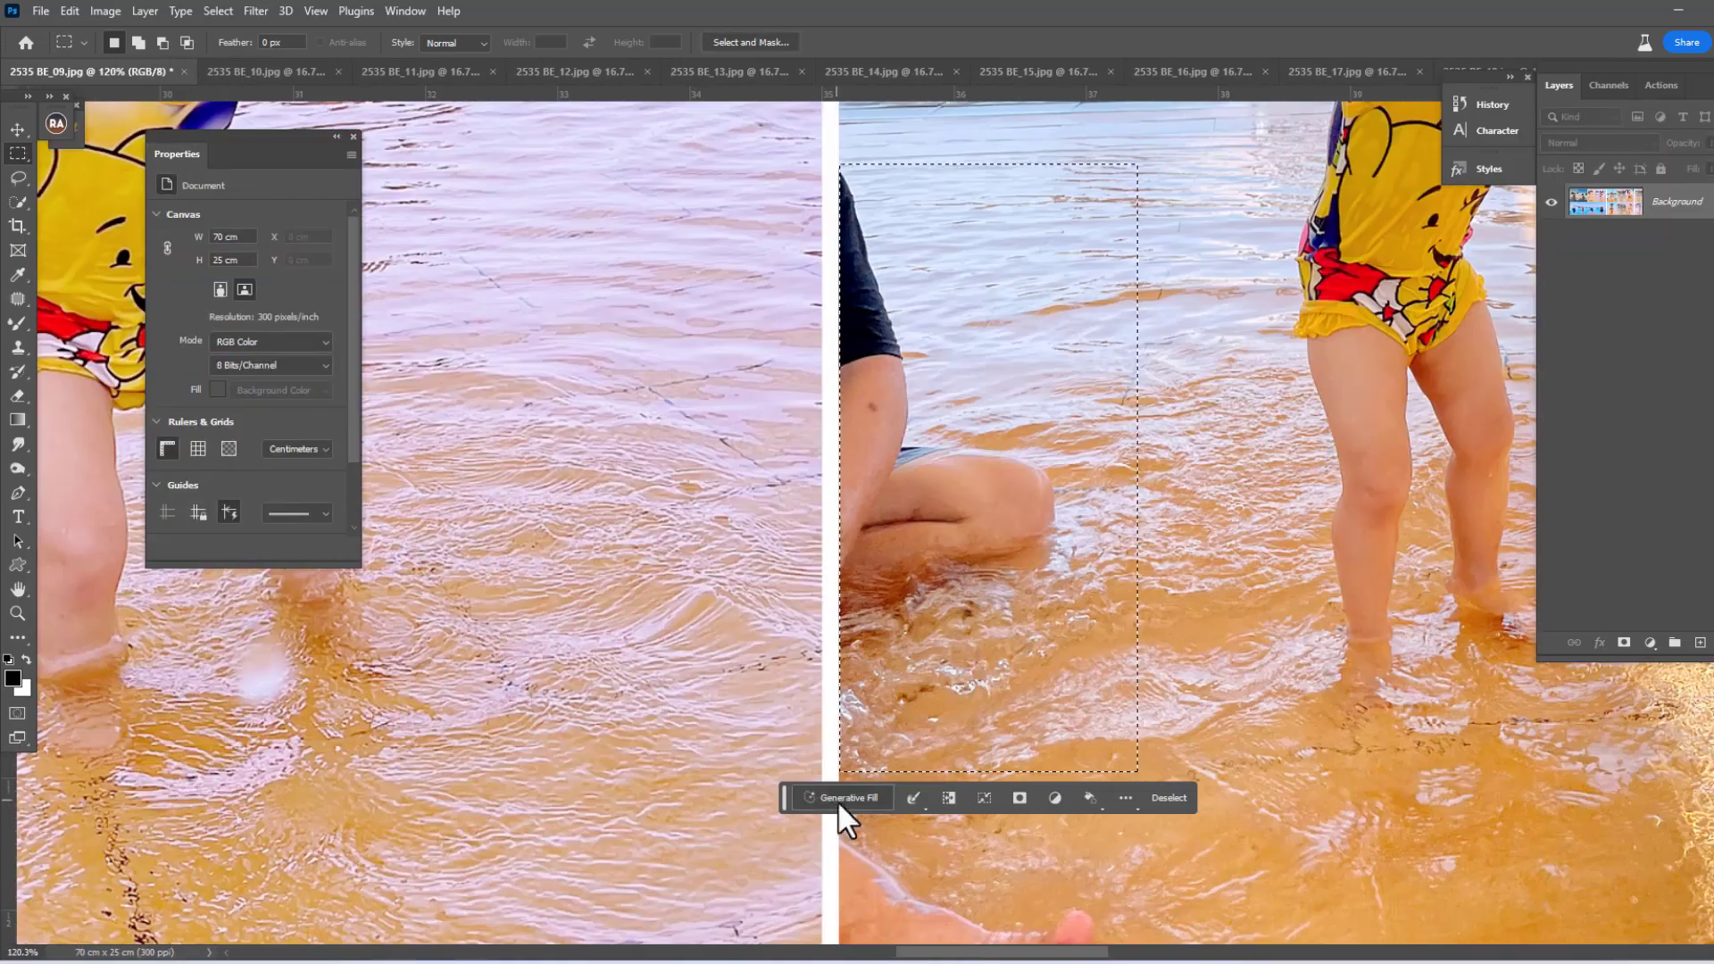
left_click(837, 801)
left_click(1094, 793)
left_click(970, 809)
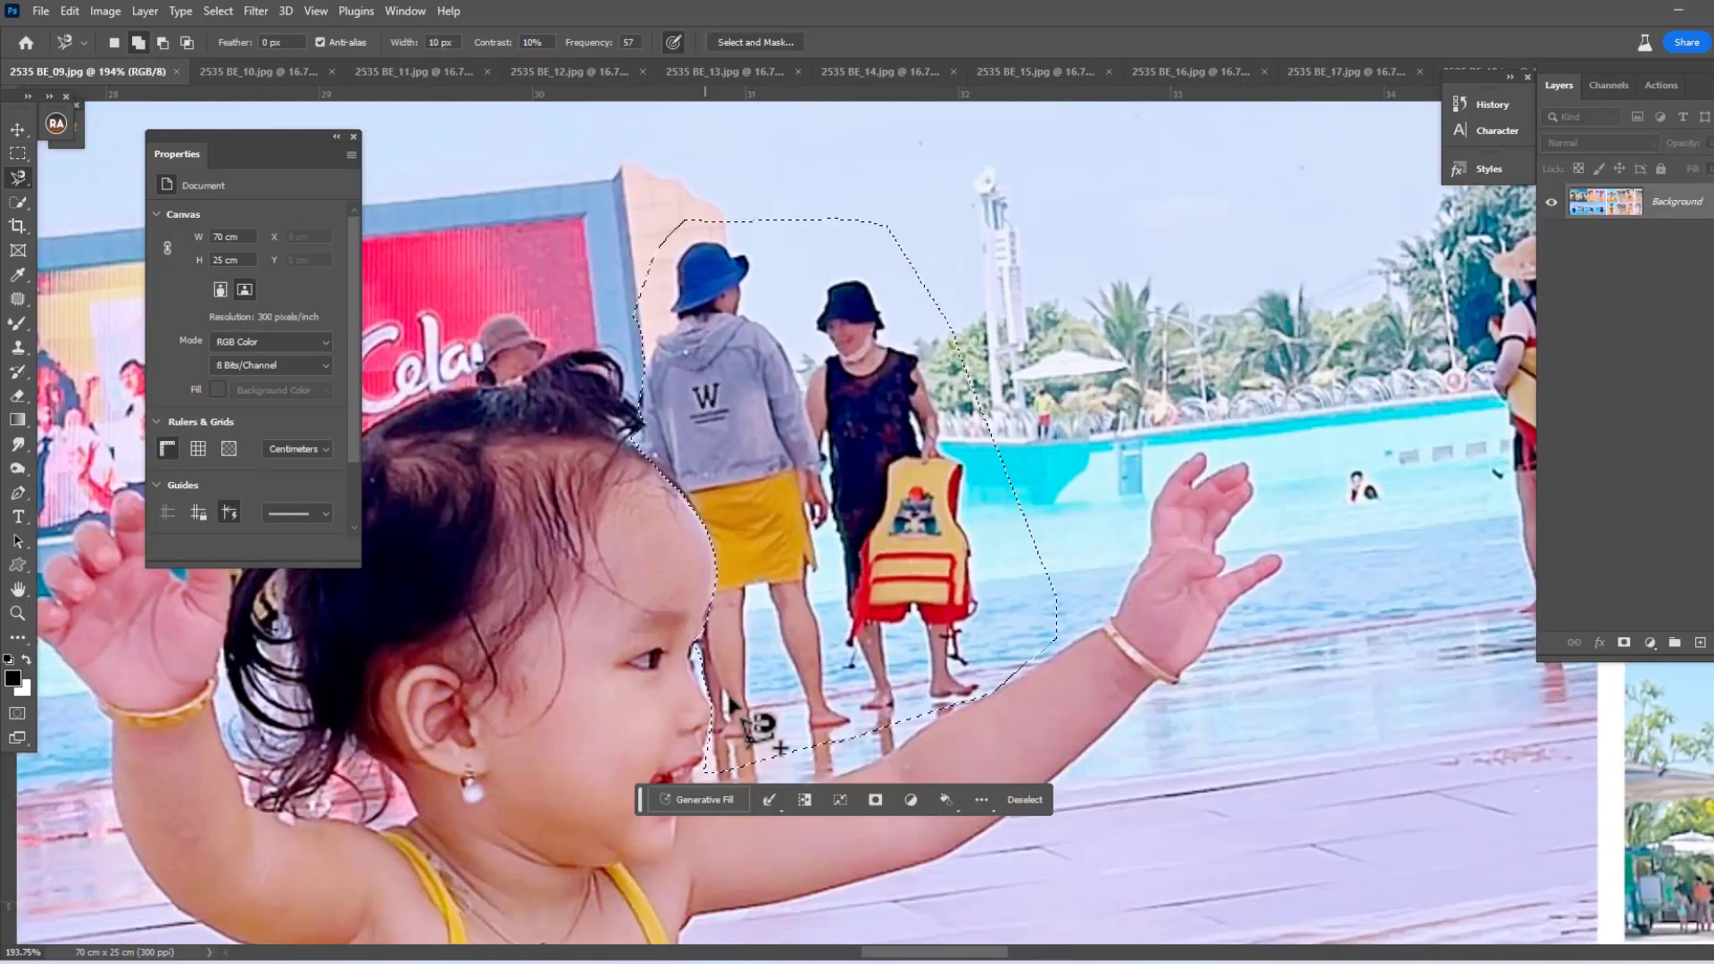
left_click(693, 801)
left_click(932, 800)
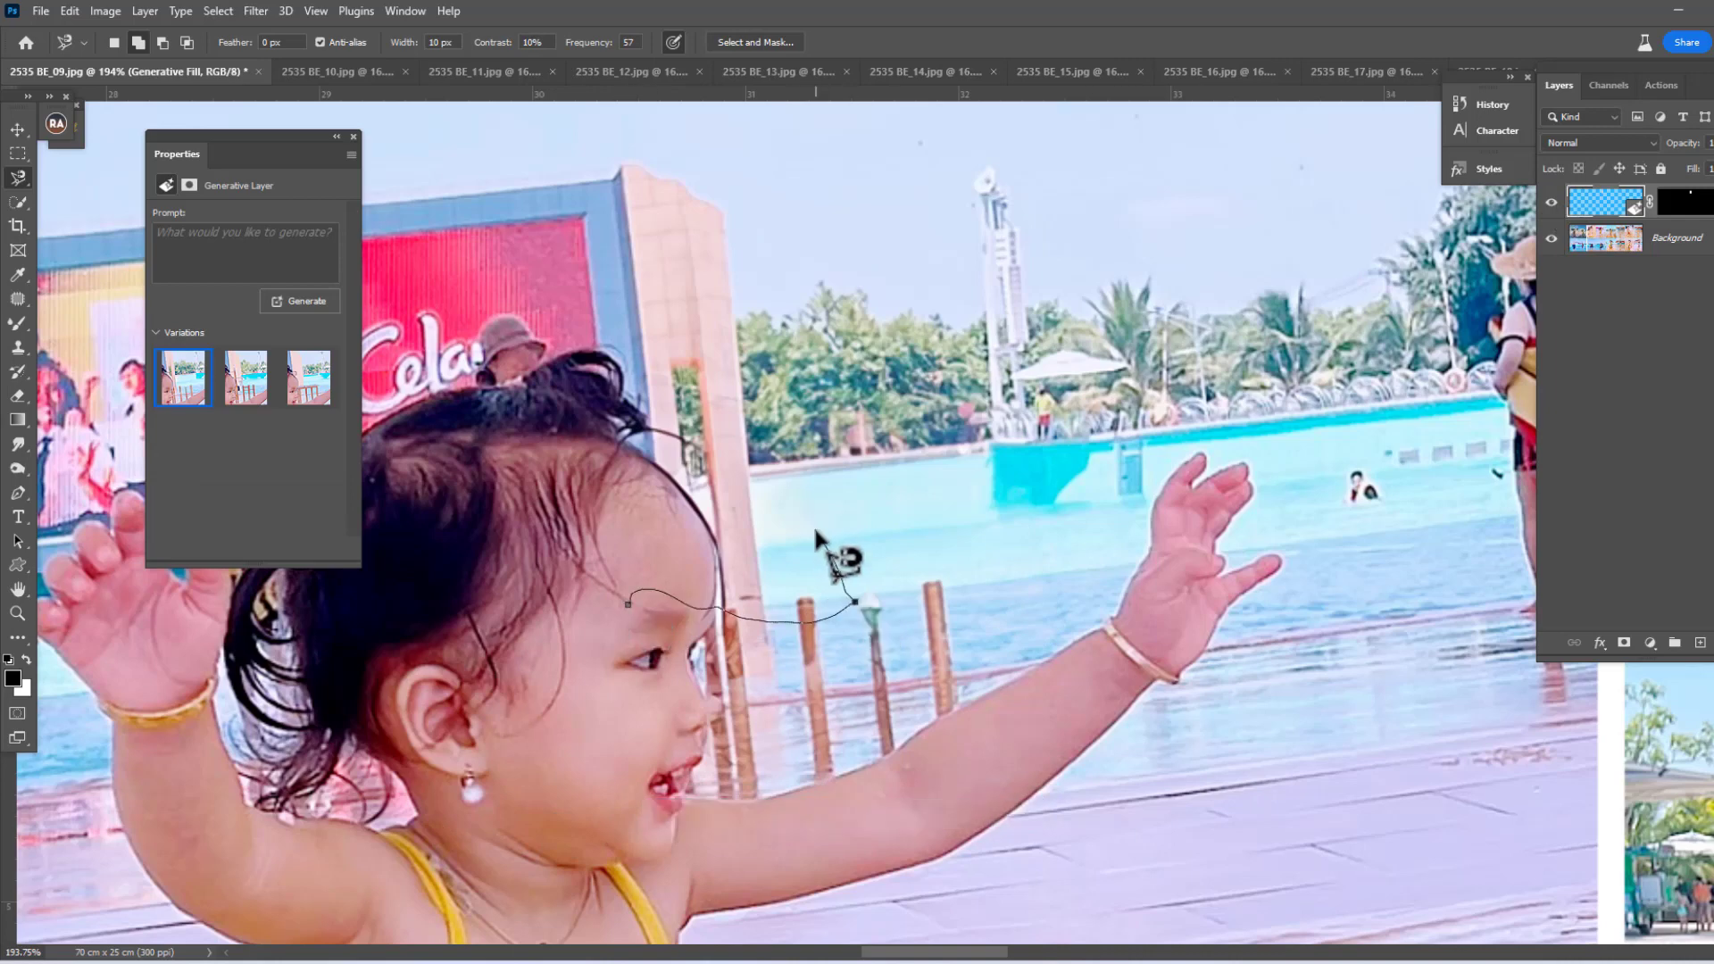
Toggle the generated layer off and on to compare with the original, ending on the first variation.
left_click(1551, 201)
key("ctrl+1")
left_click(849, 684)
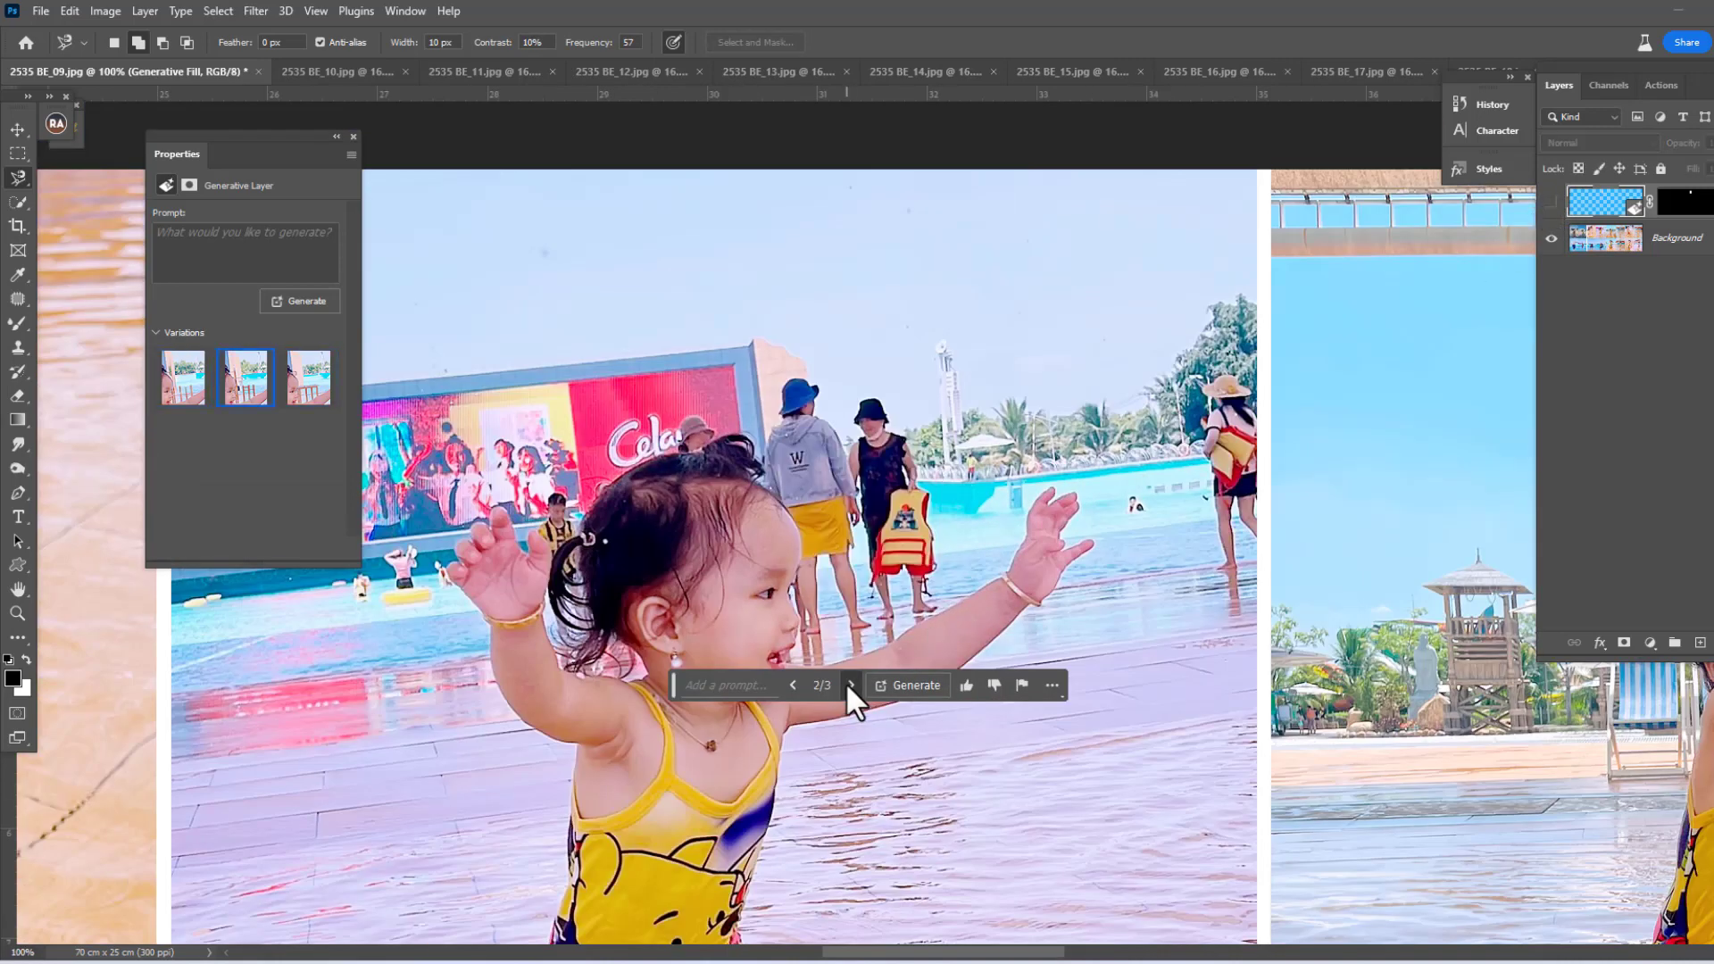
left_click(1551, 202)
key("ctrl+0")
left_click(183, 377)
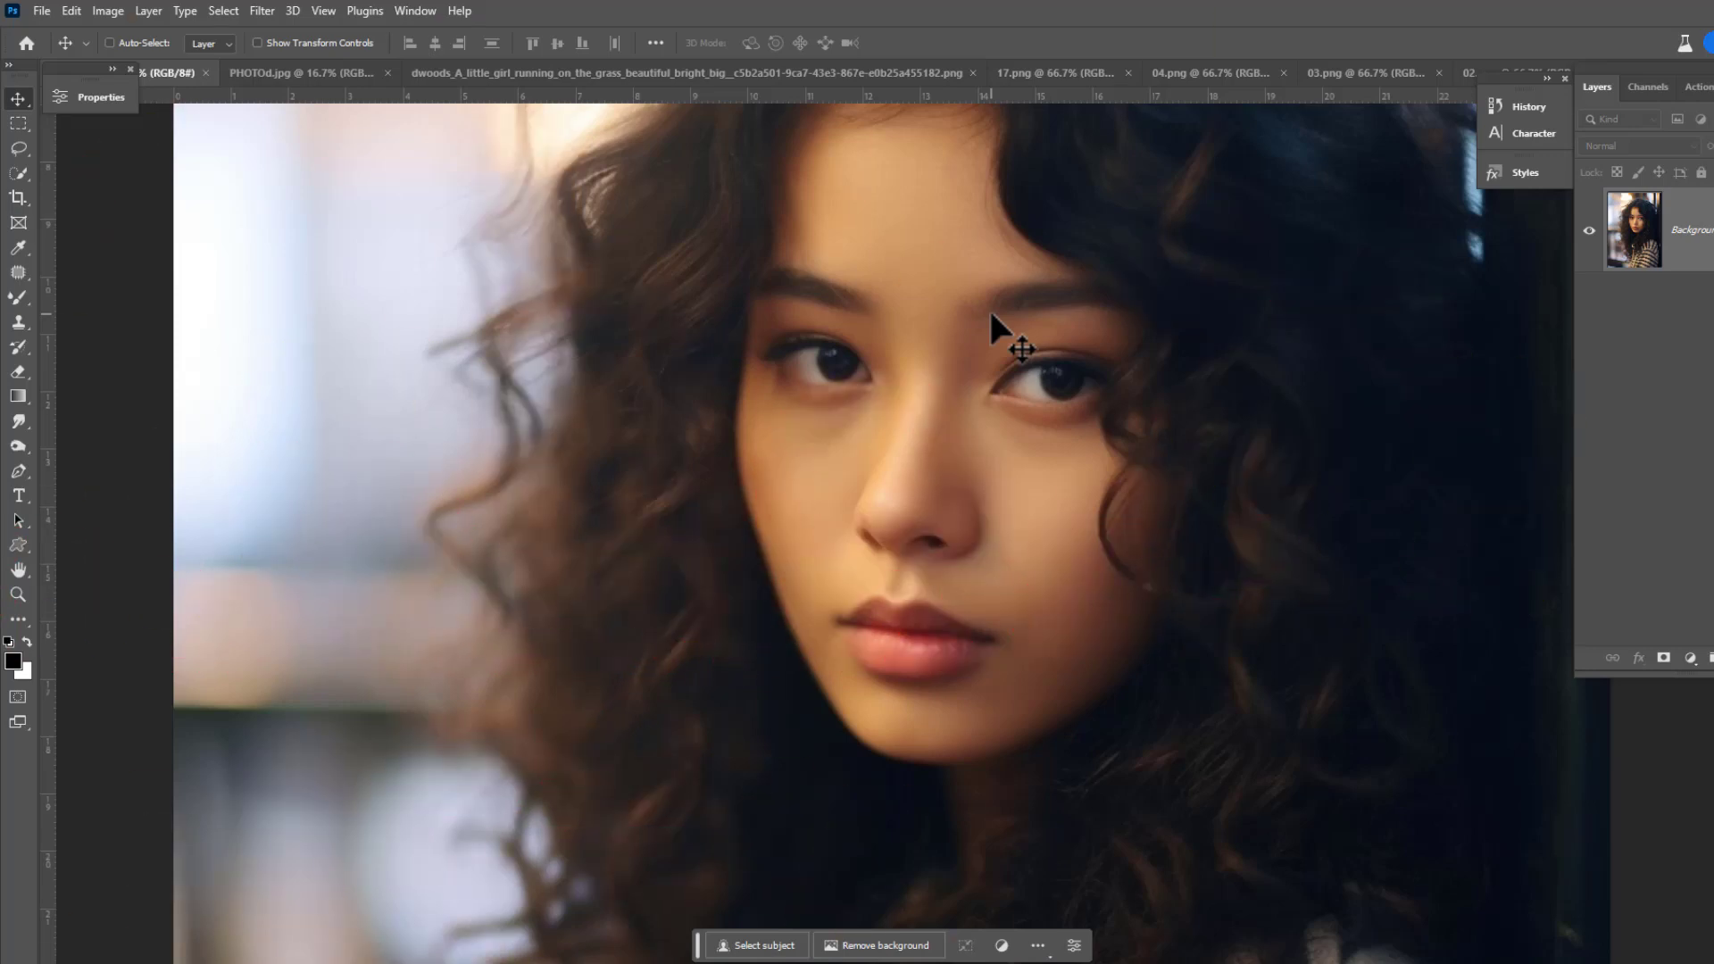
Zoom out and pick the regular Crop Tool instead of Perspective Crop for the curly-haired portrait.
scroll(991, 313, "down", 1)
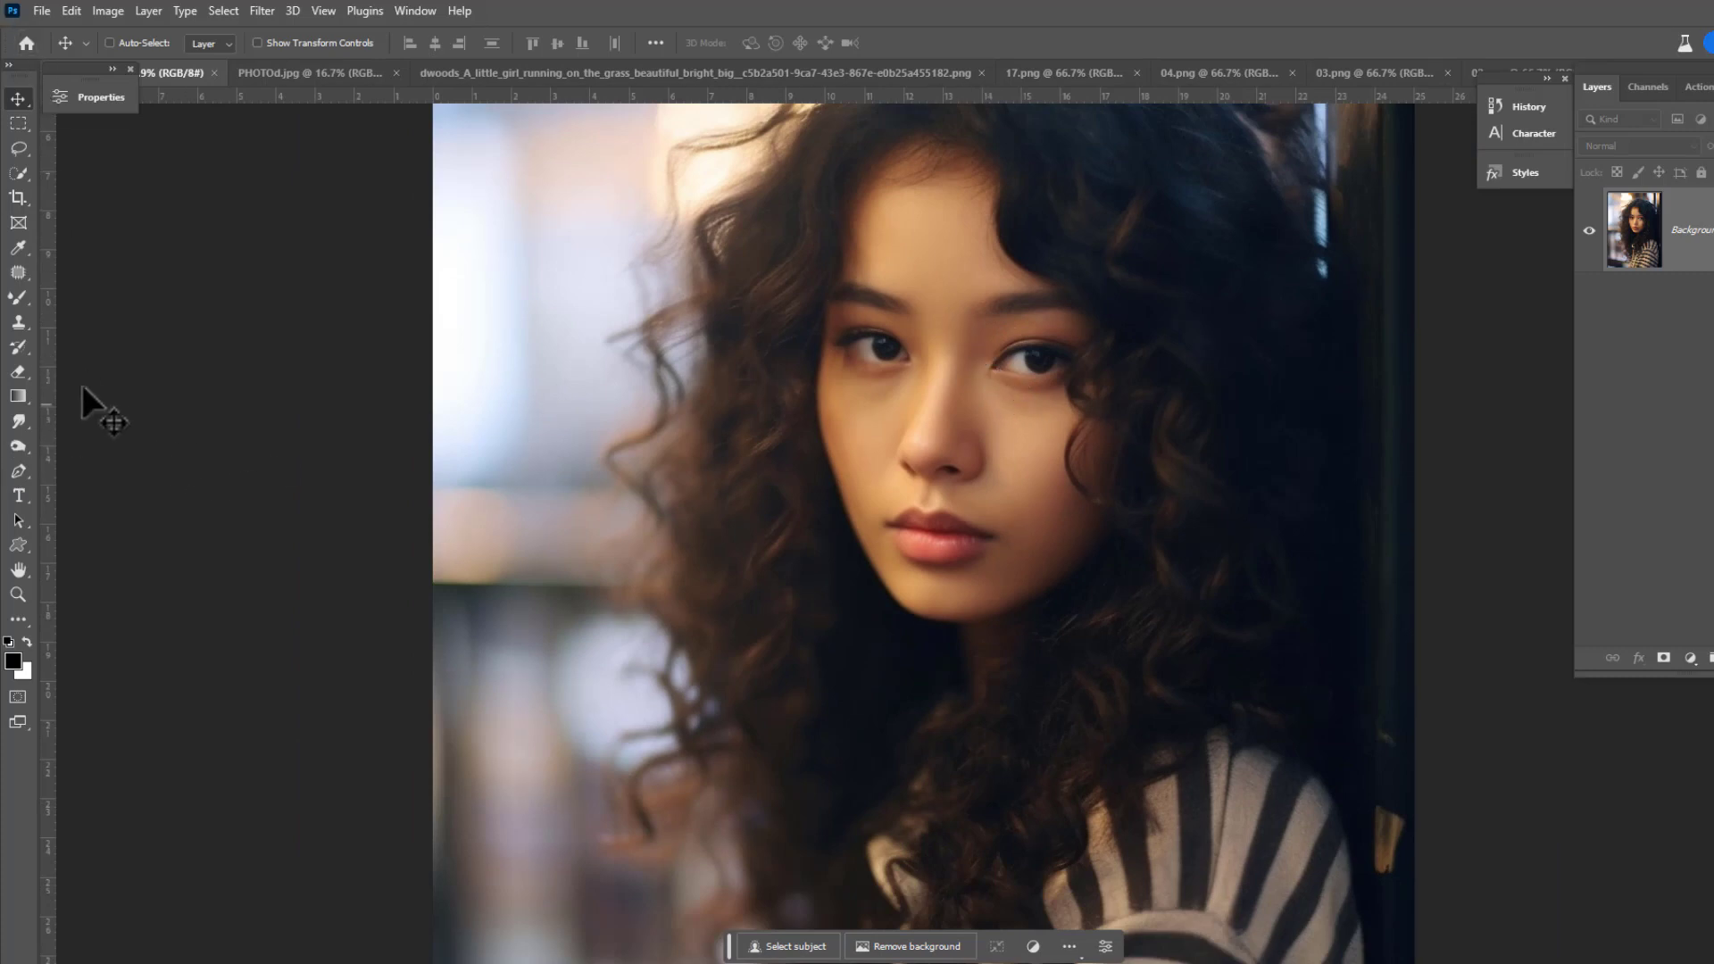
key("c")
key("Escape")
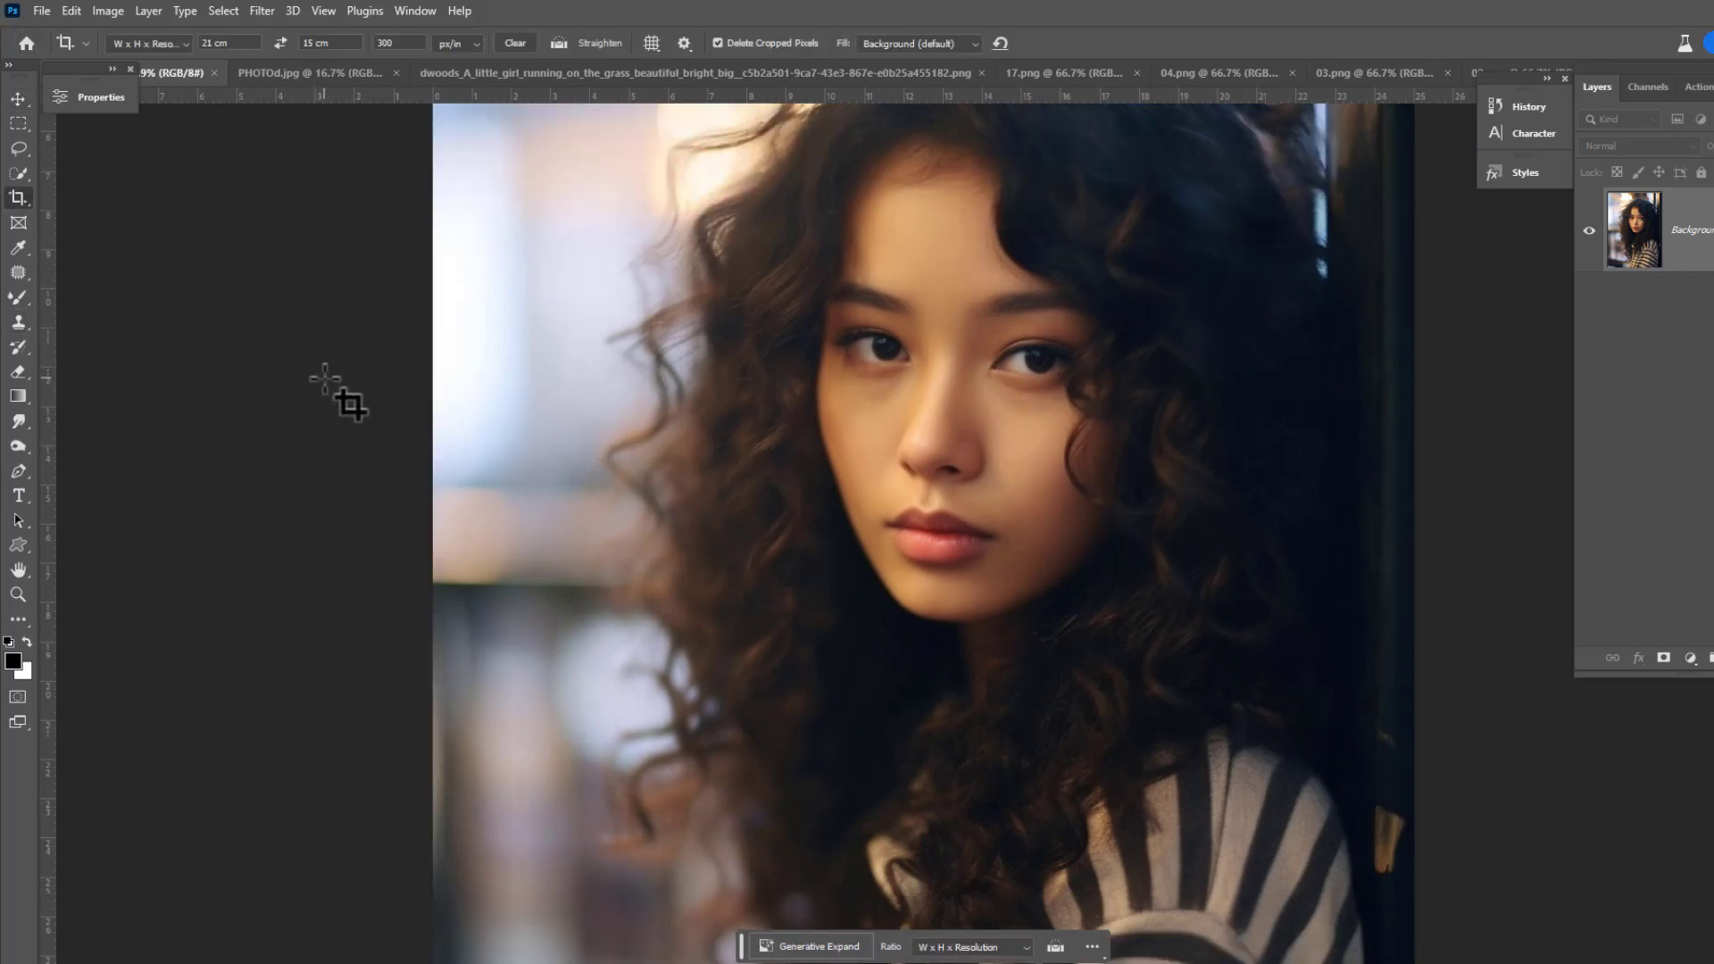
key("shift+c")
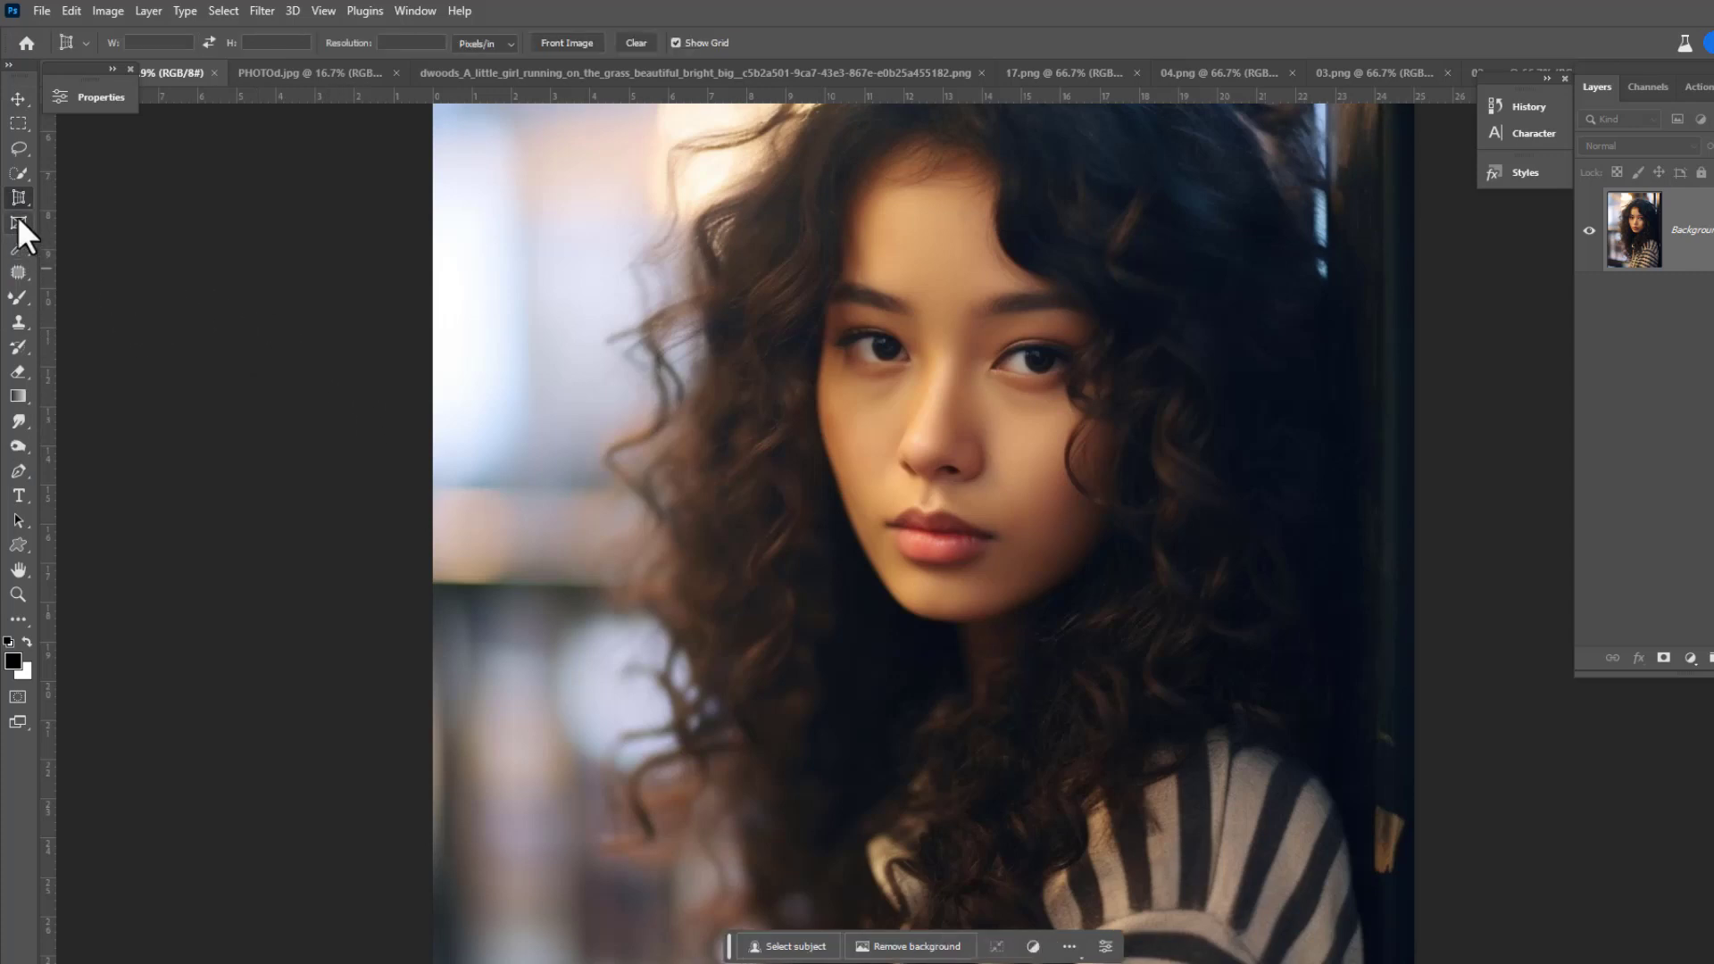
right_click(39, 208)
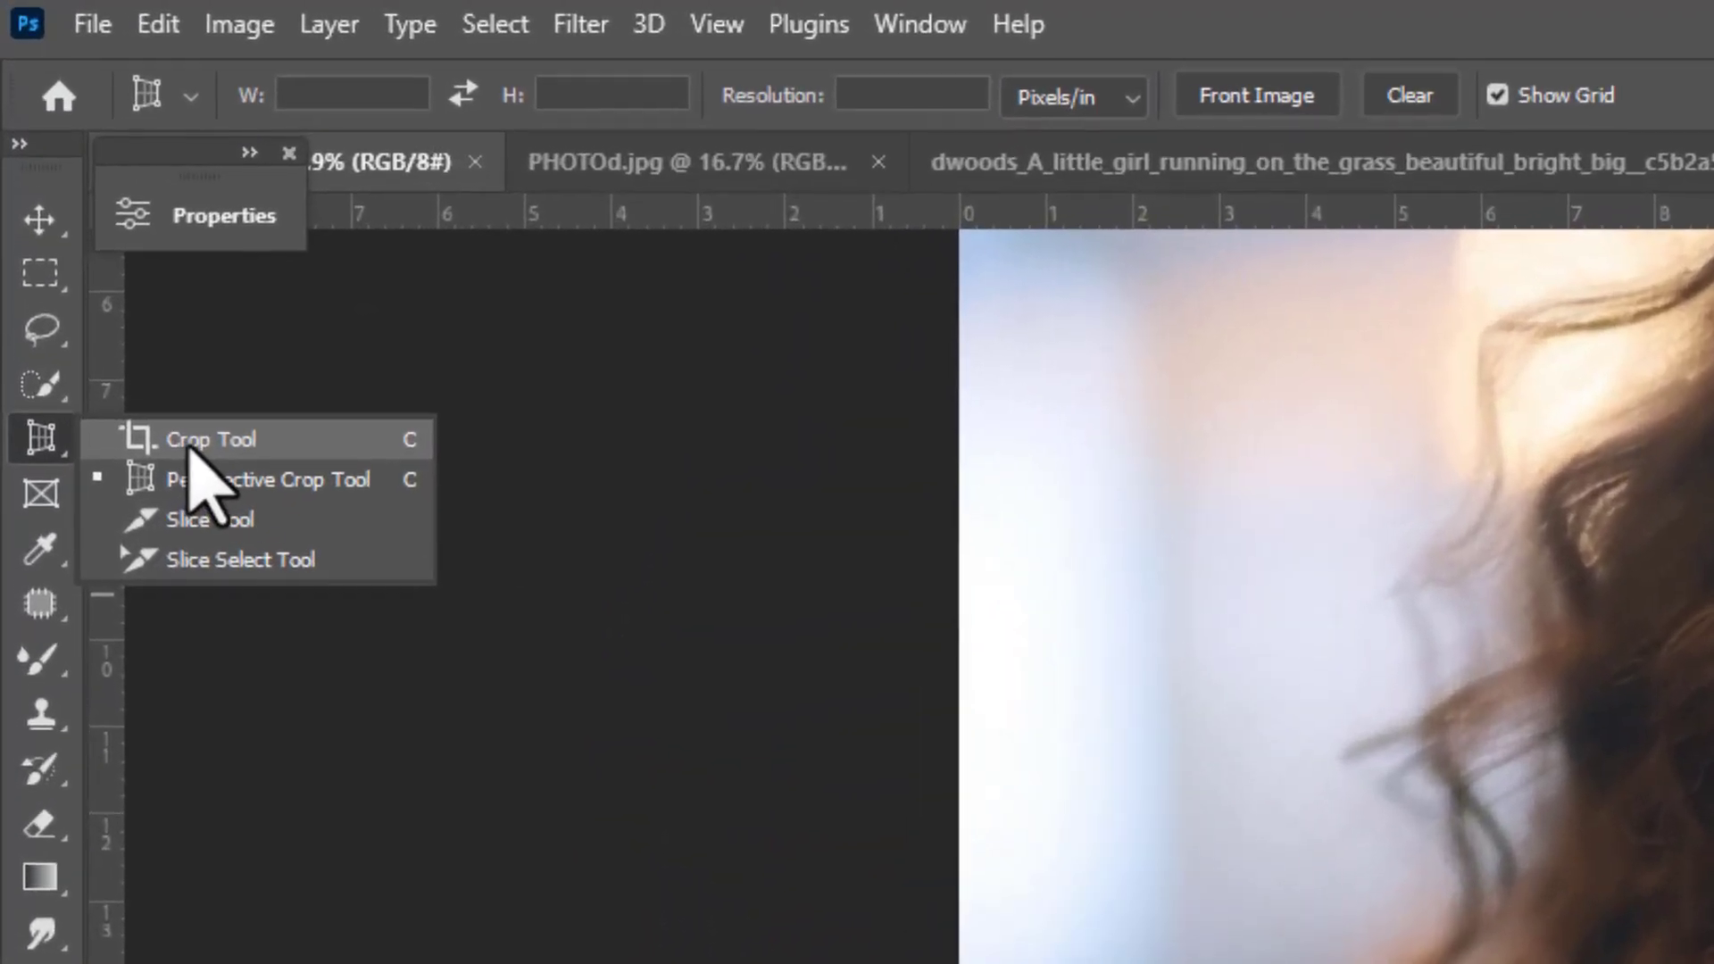
left_click(199, 442)
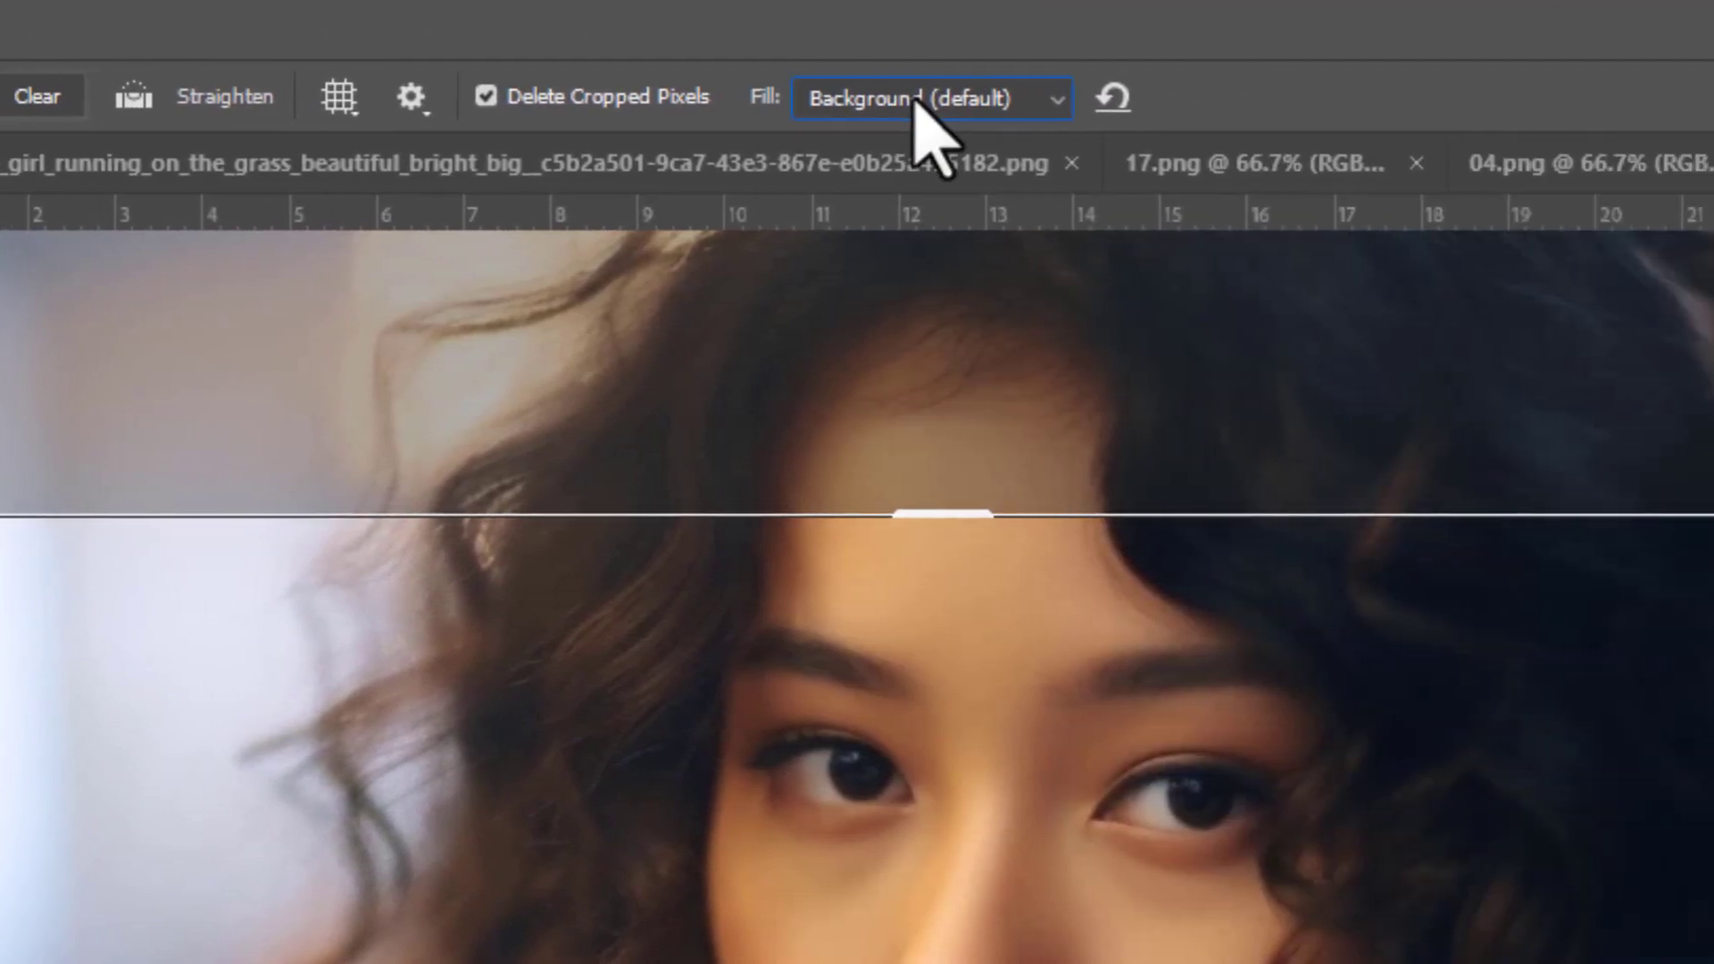
Set the crop Fill option to Generative Expand.
left_click(1356, 96)
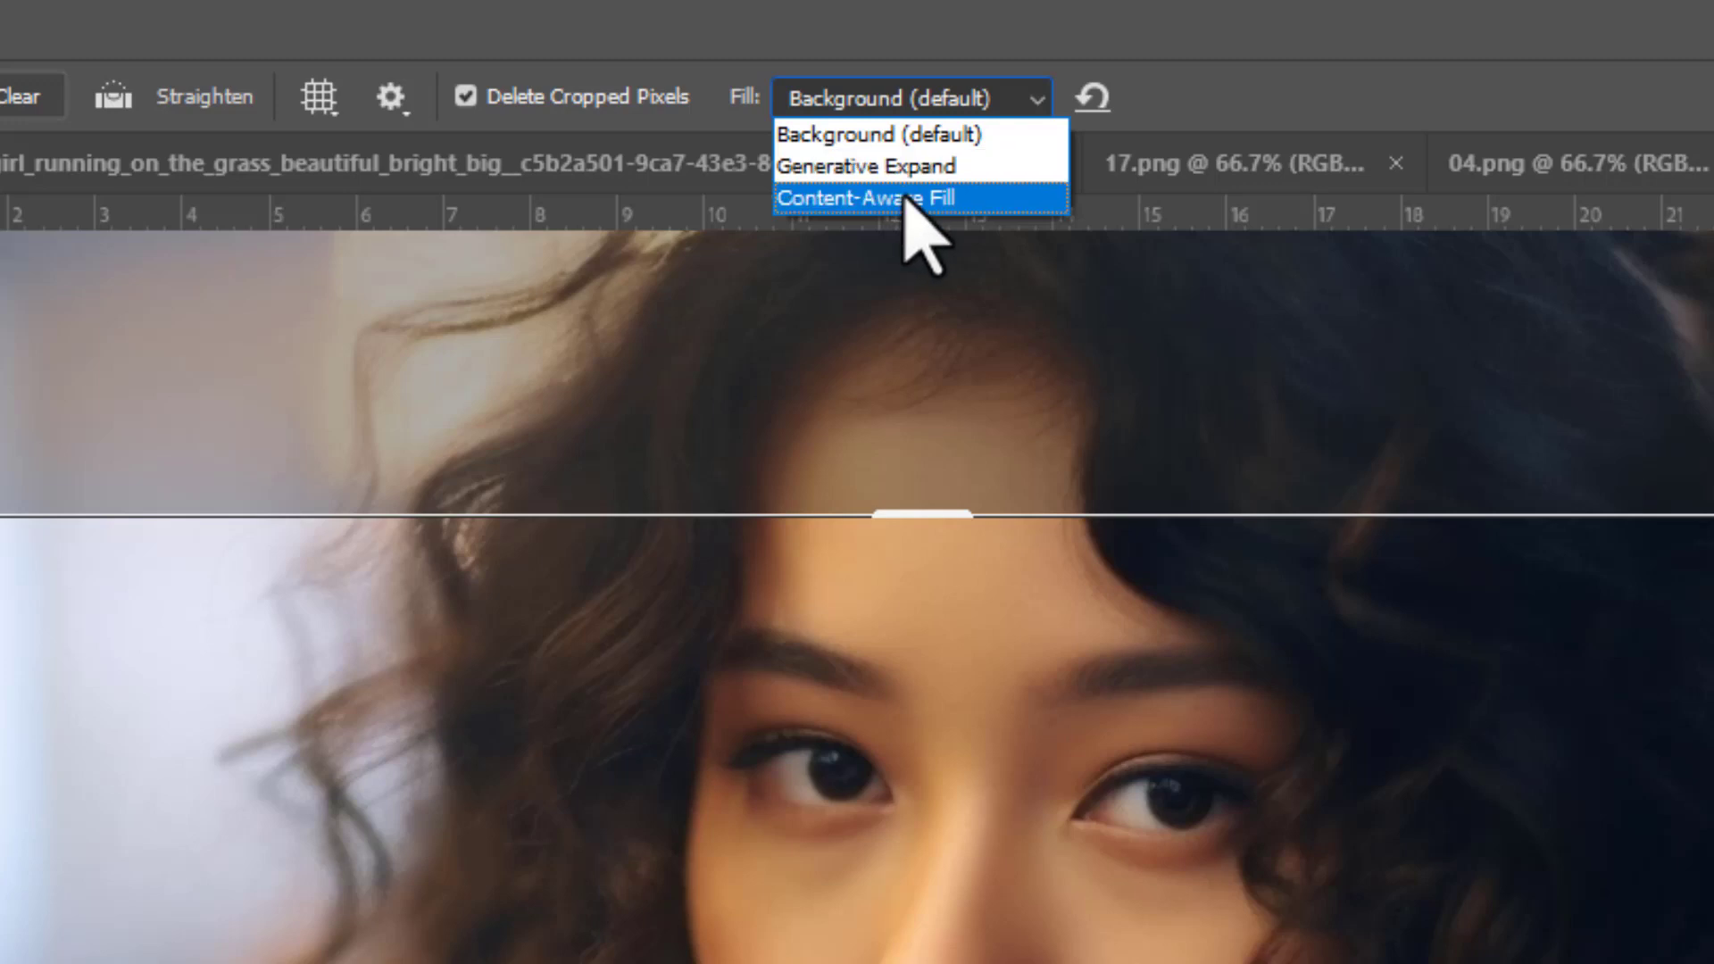
left_click(888, 168)
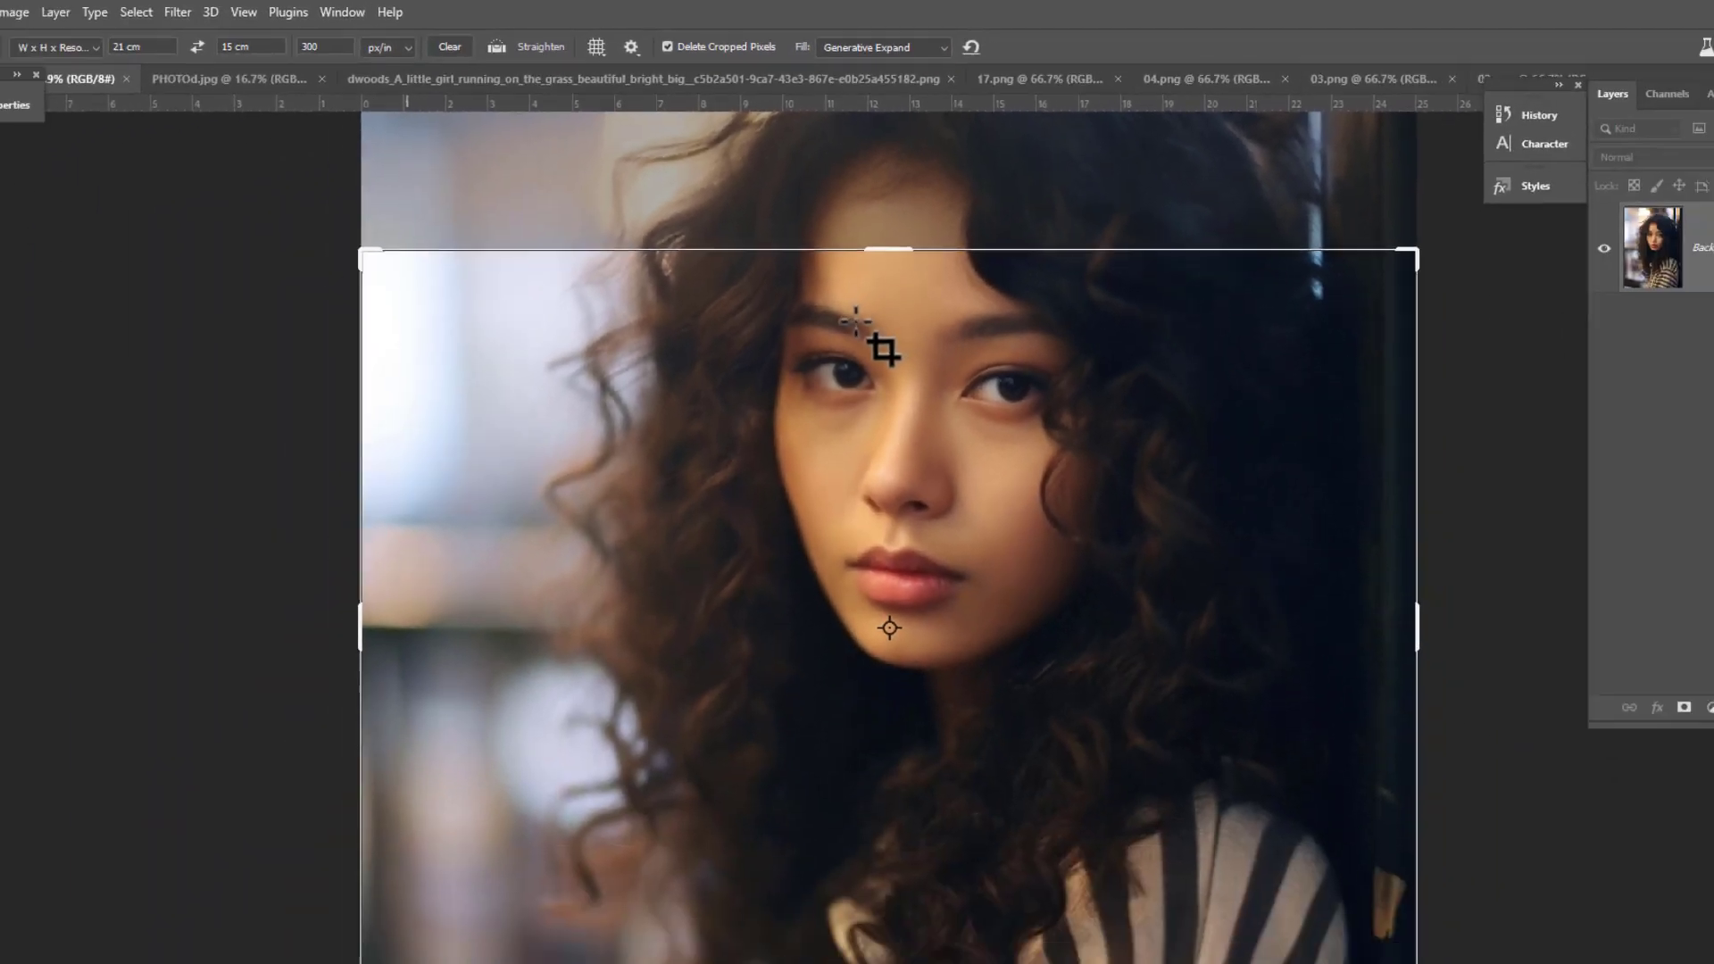
Swap the crop to 15 × 21 cm and Alt-drag it beyond the photo on every side.
type("9")
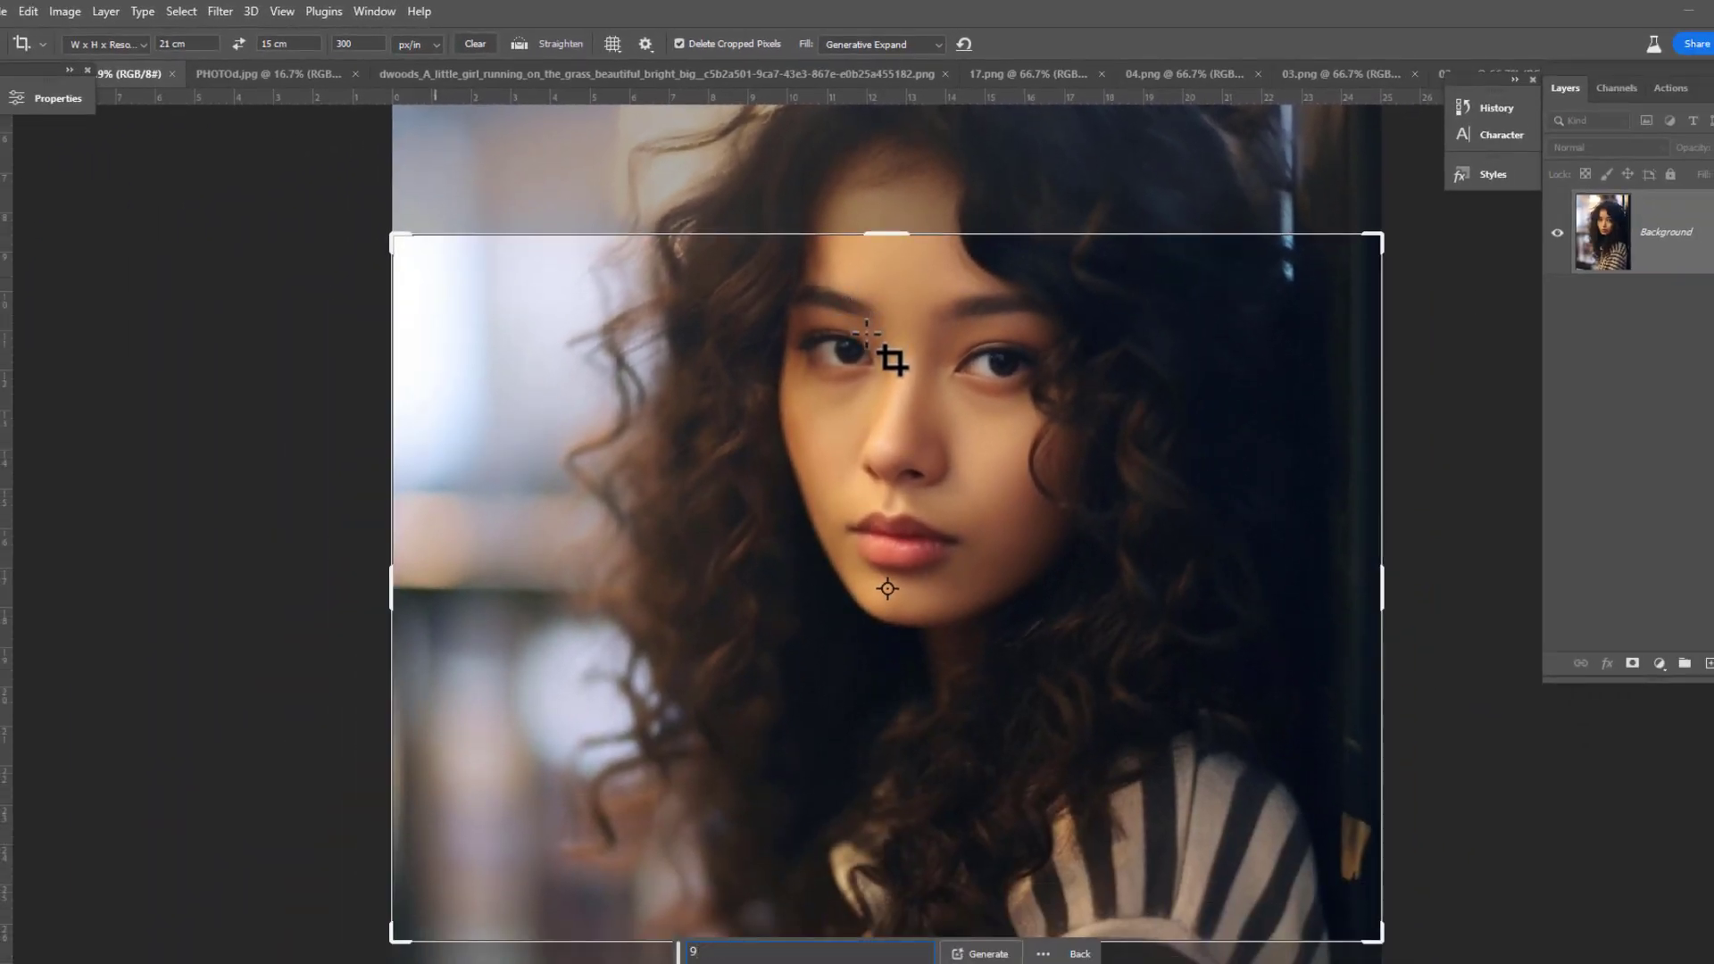
key("BackSpace")
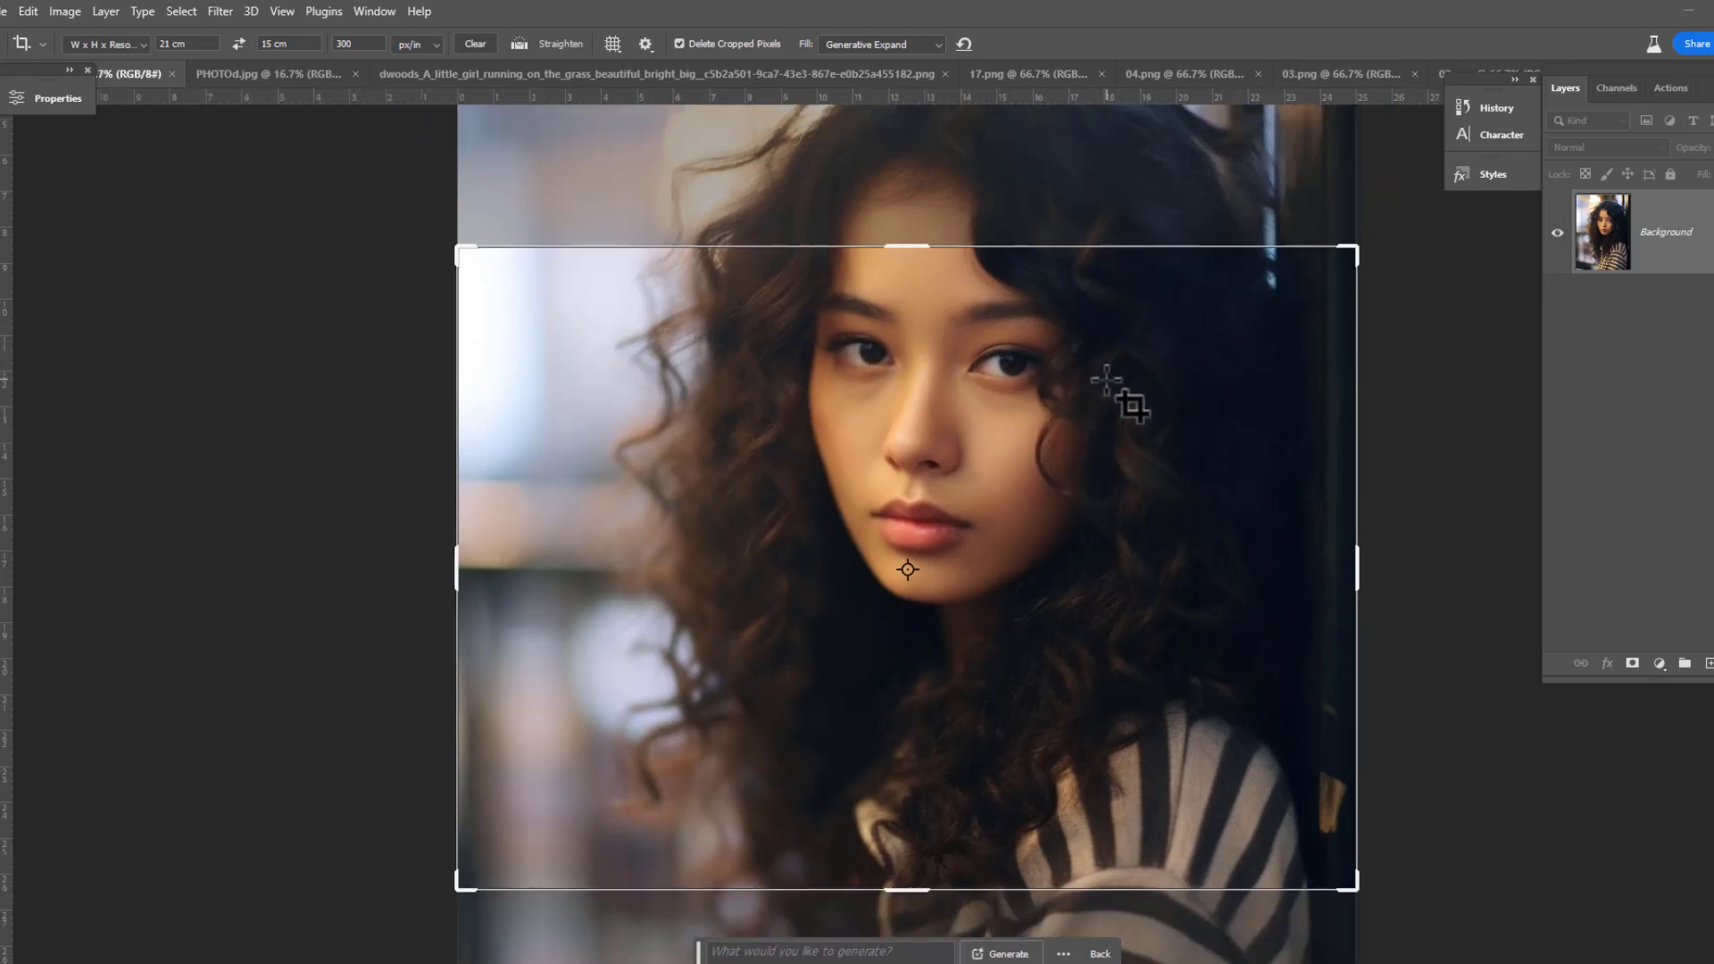
key("ctrl+minus")
key("ctrl+minus")
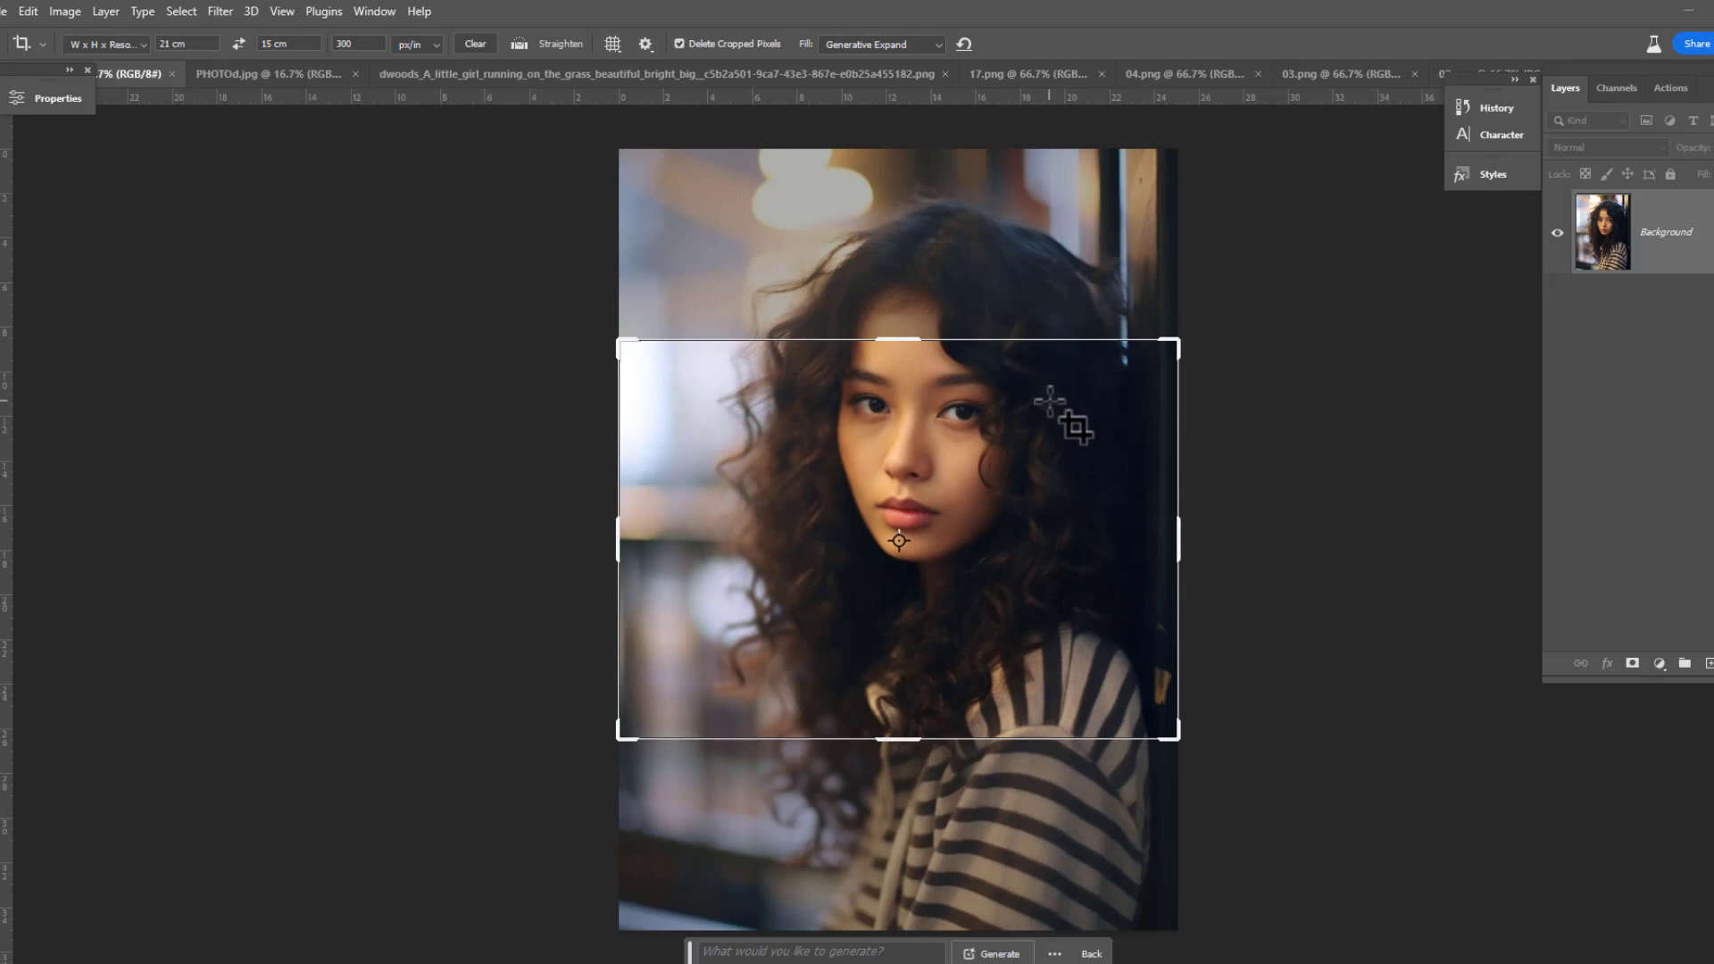
left_click(1076, 427)
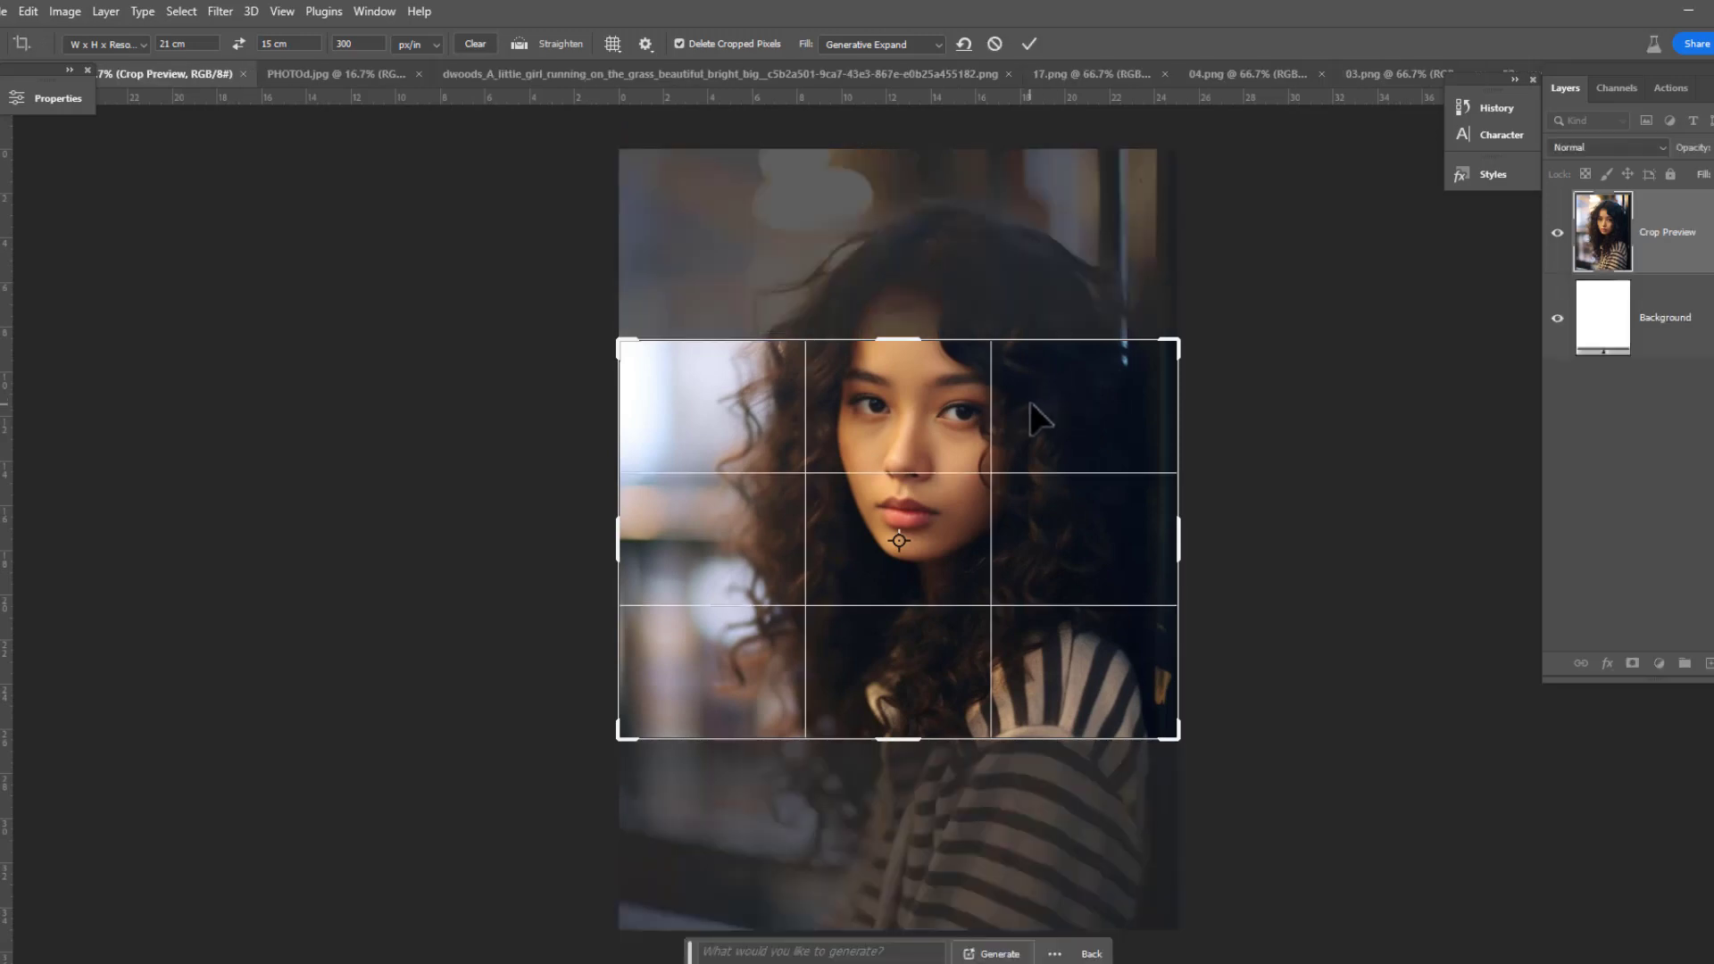
key("x")
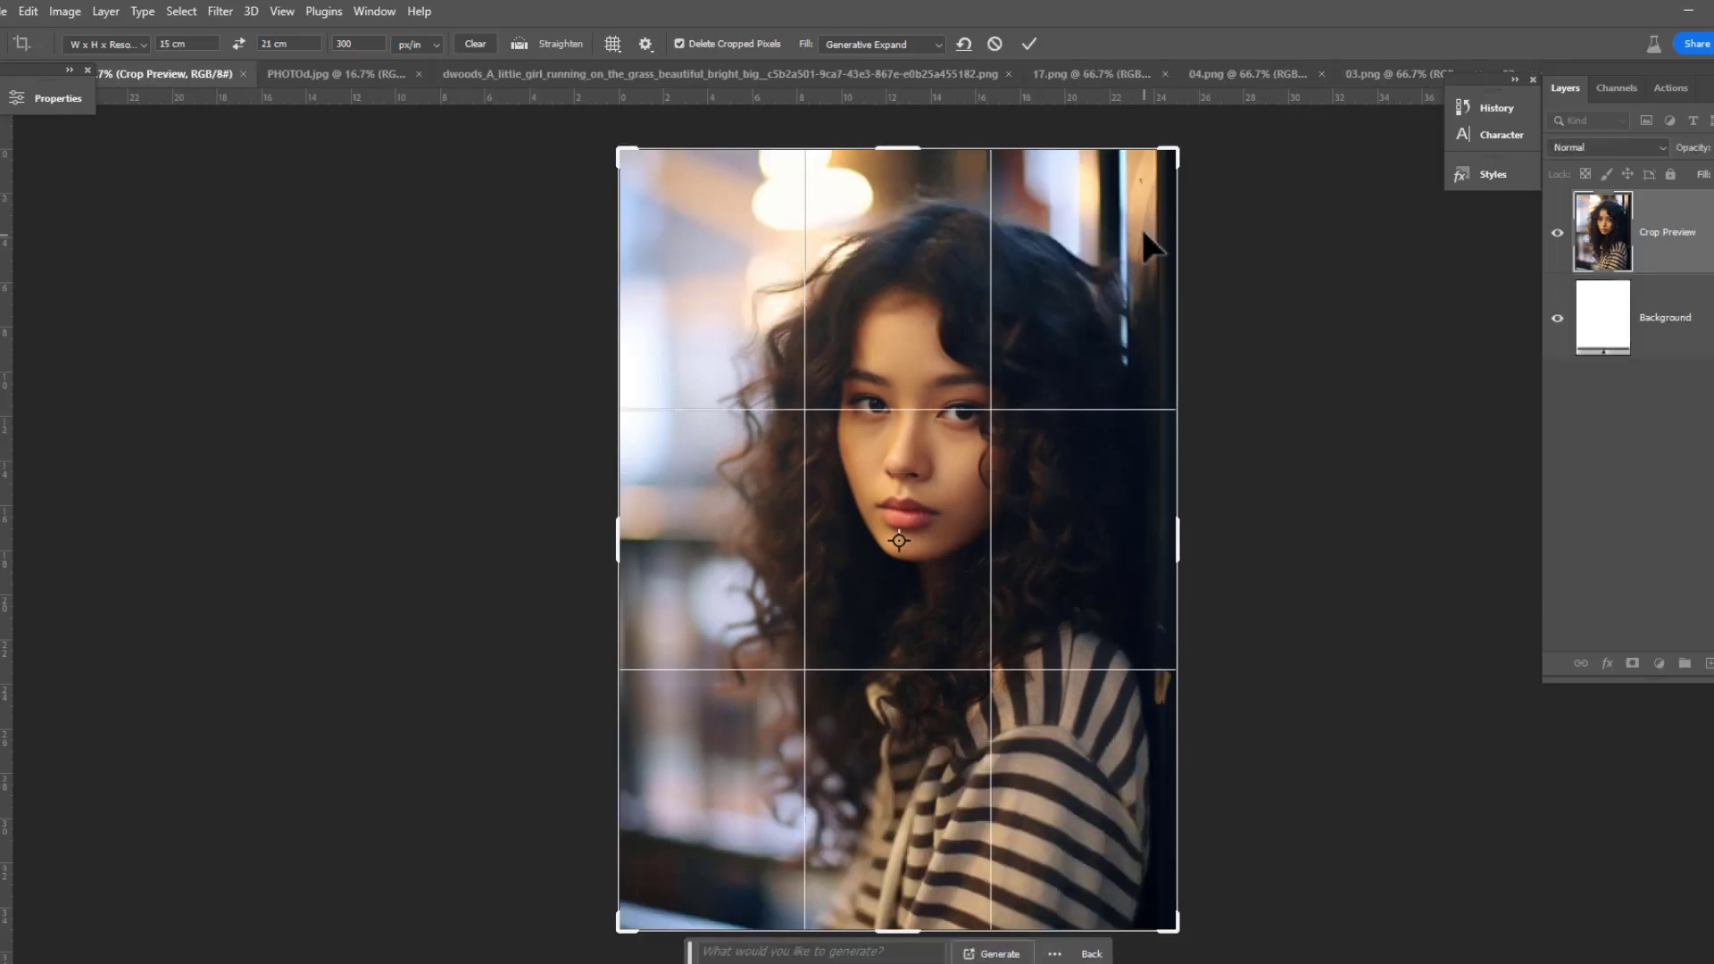
left_click_drag(1182, 136, 1267, 25)
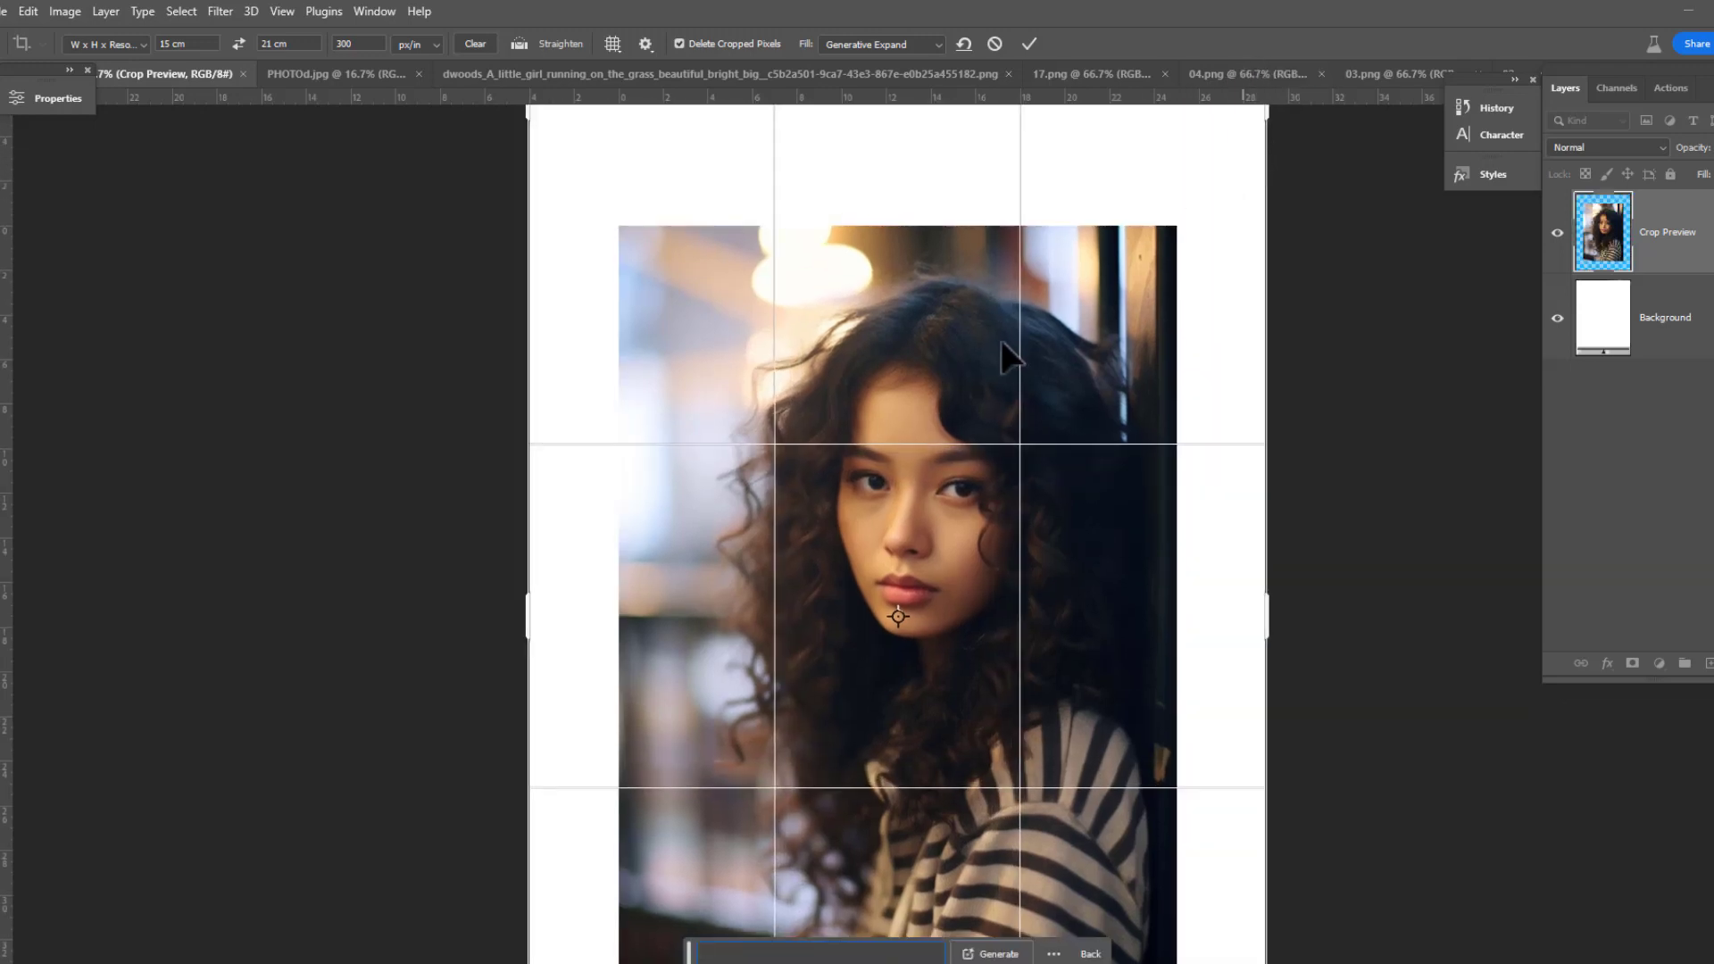
left_click(882, 42)
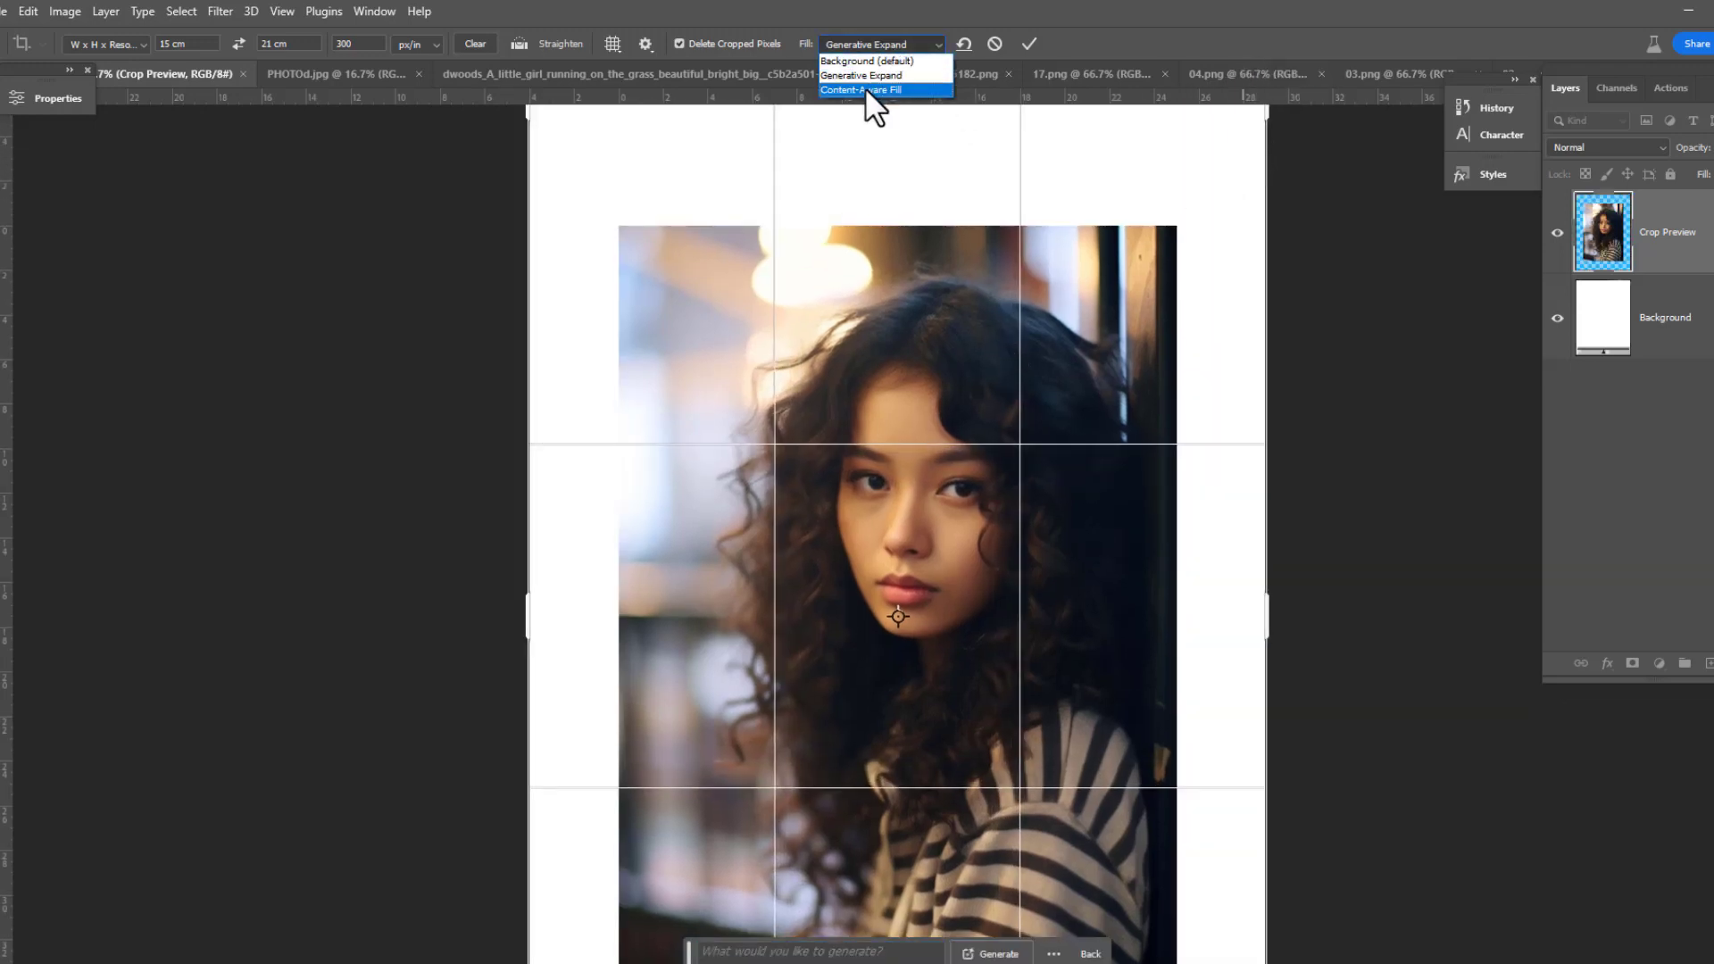
Apply the 15 × 21 cm crop with Content-Aware Fill filling the added canvas.
left_click(866, 89)
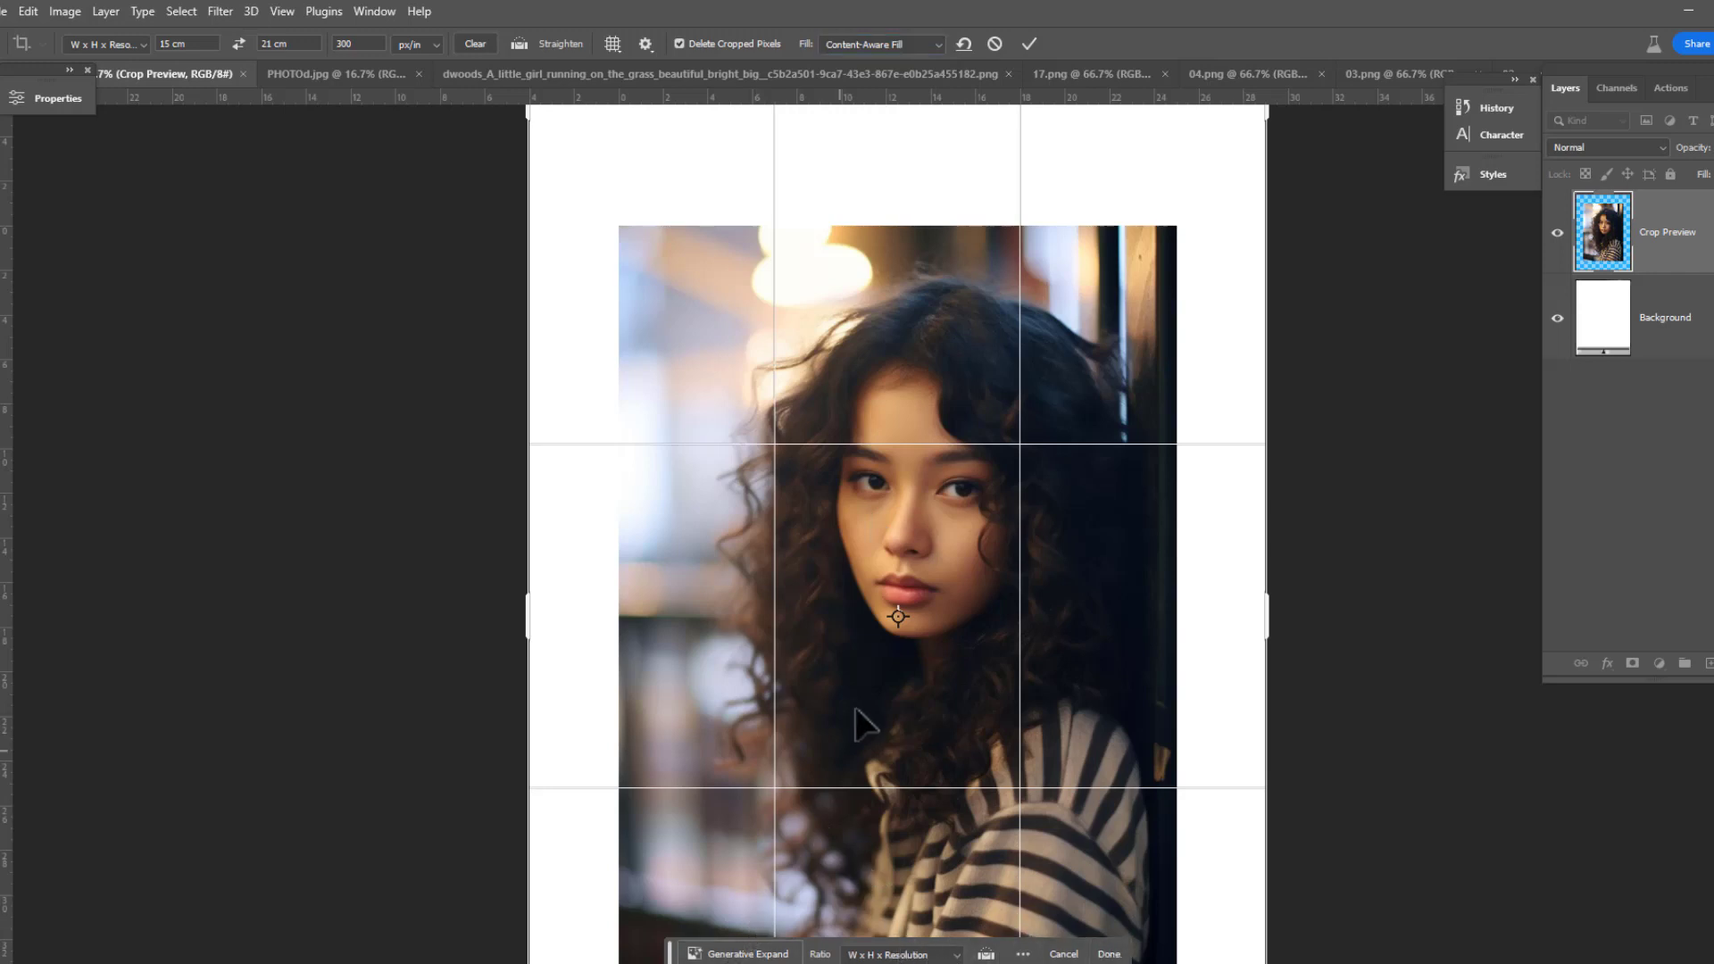
key("Return")
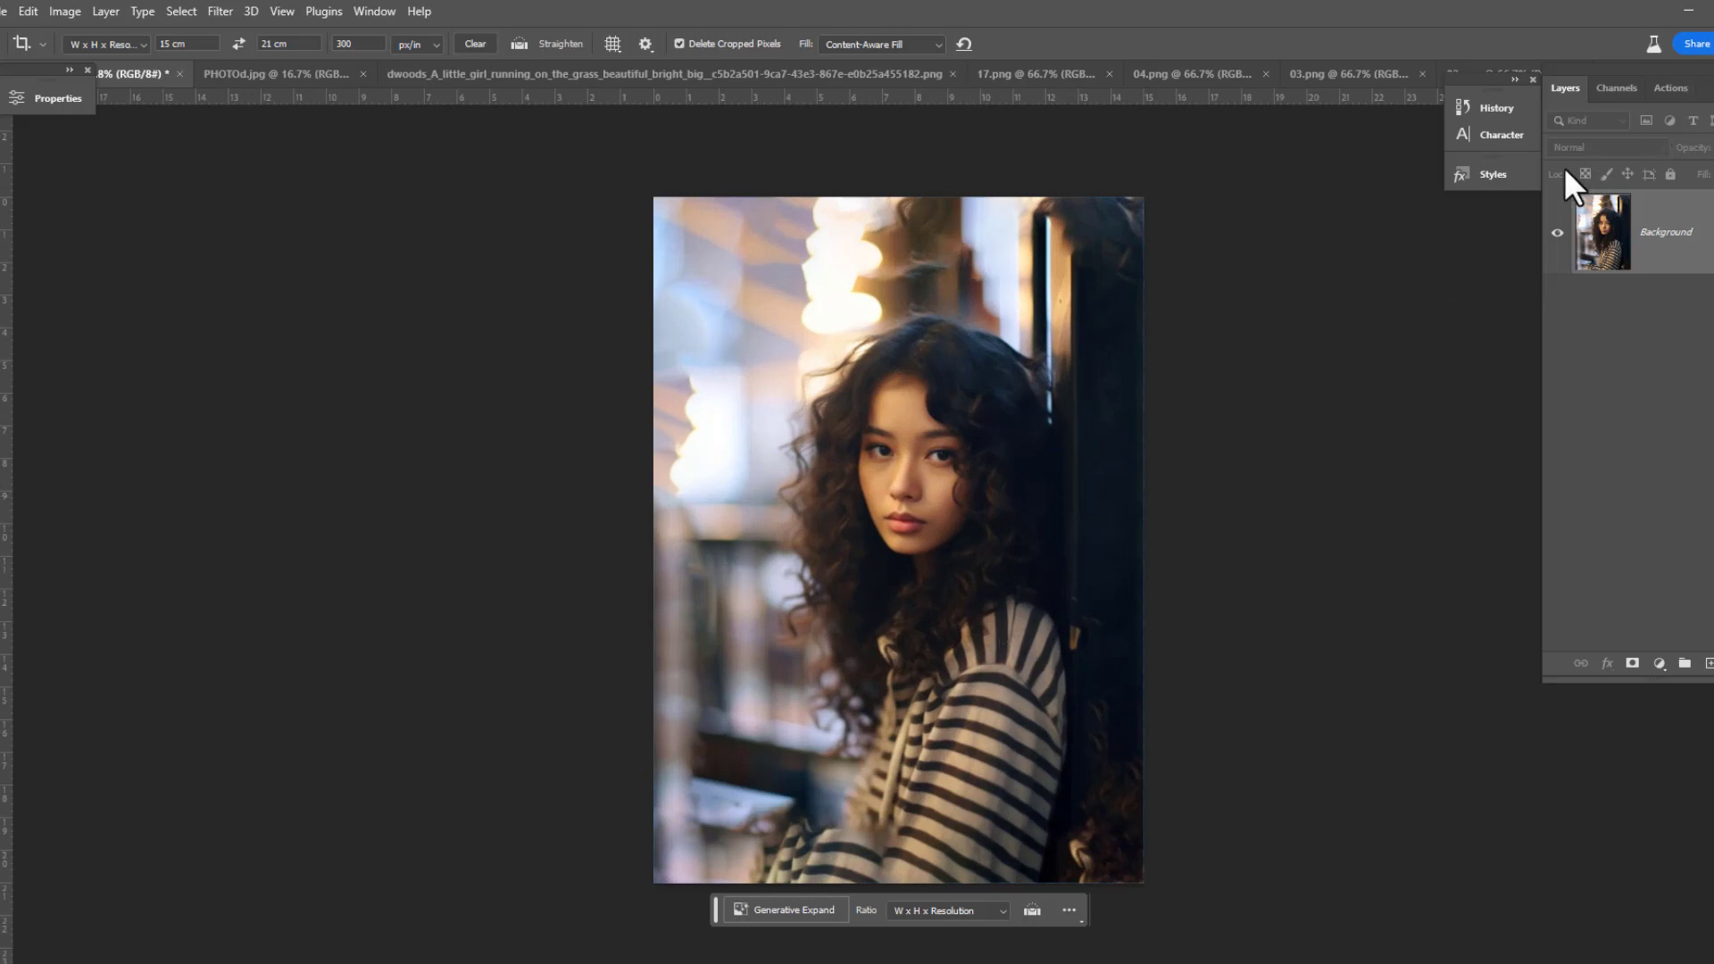
left_click(792, 909)
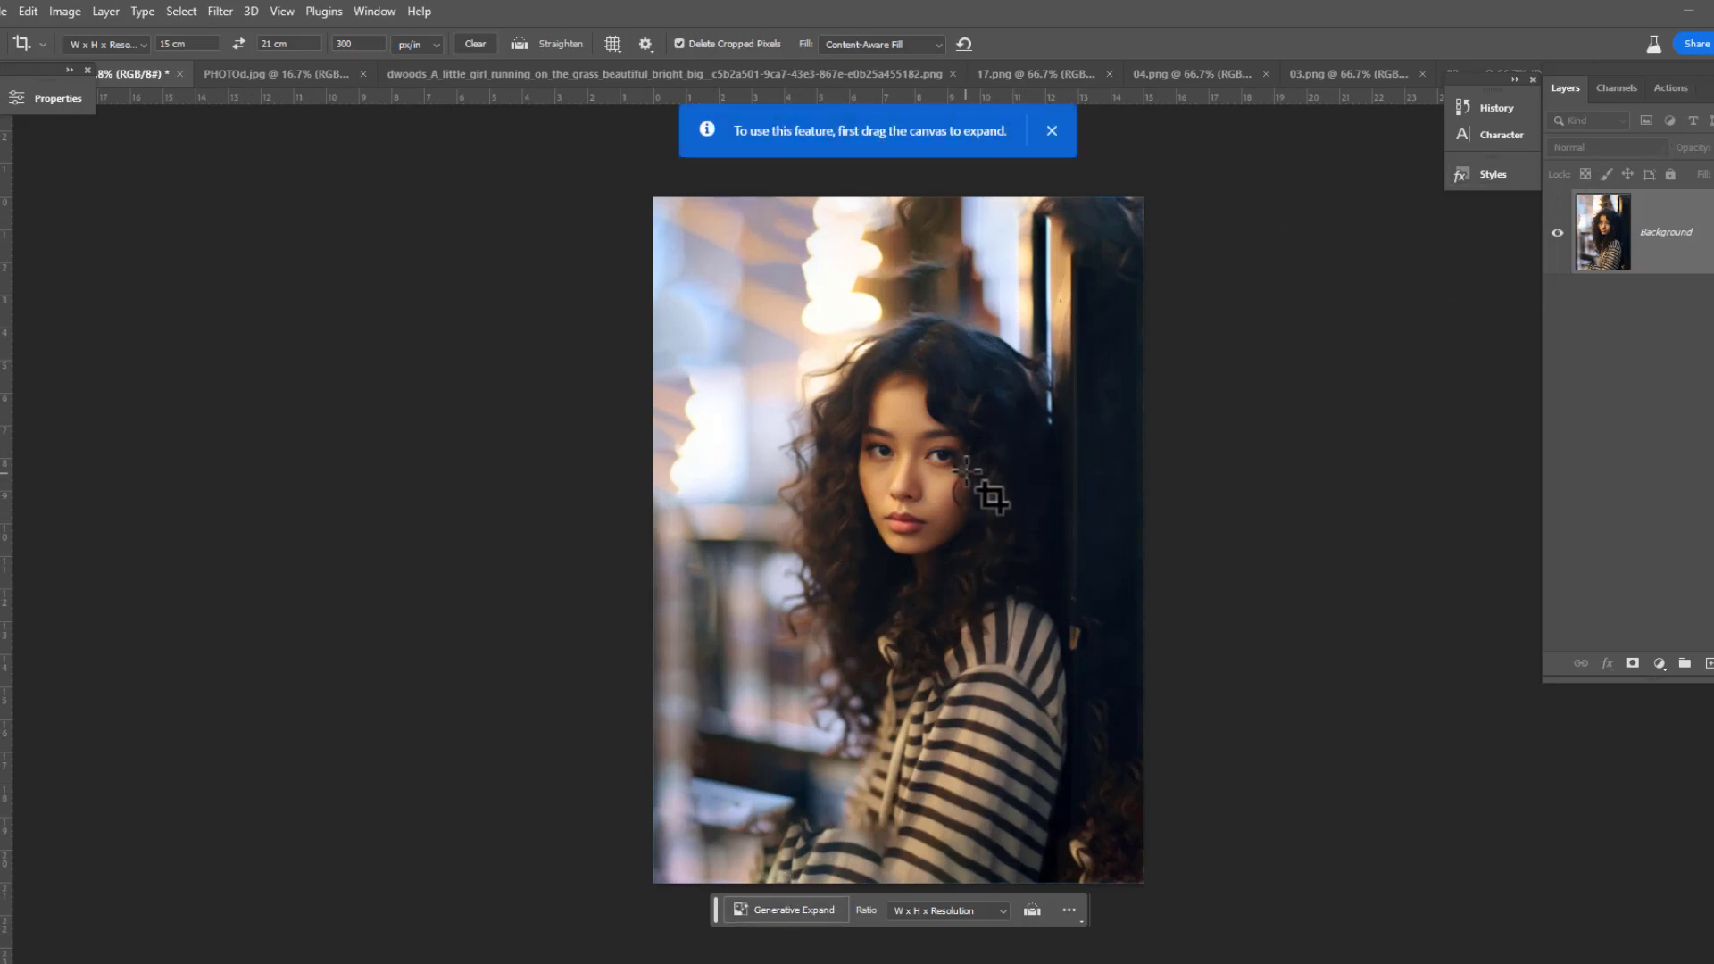
scroll(746, 509, "up", 2)
scroll(631, 306, "up", 3)
scroll(624, 337, "up", 1)
scroll(676, 292, "down", 2)
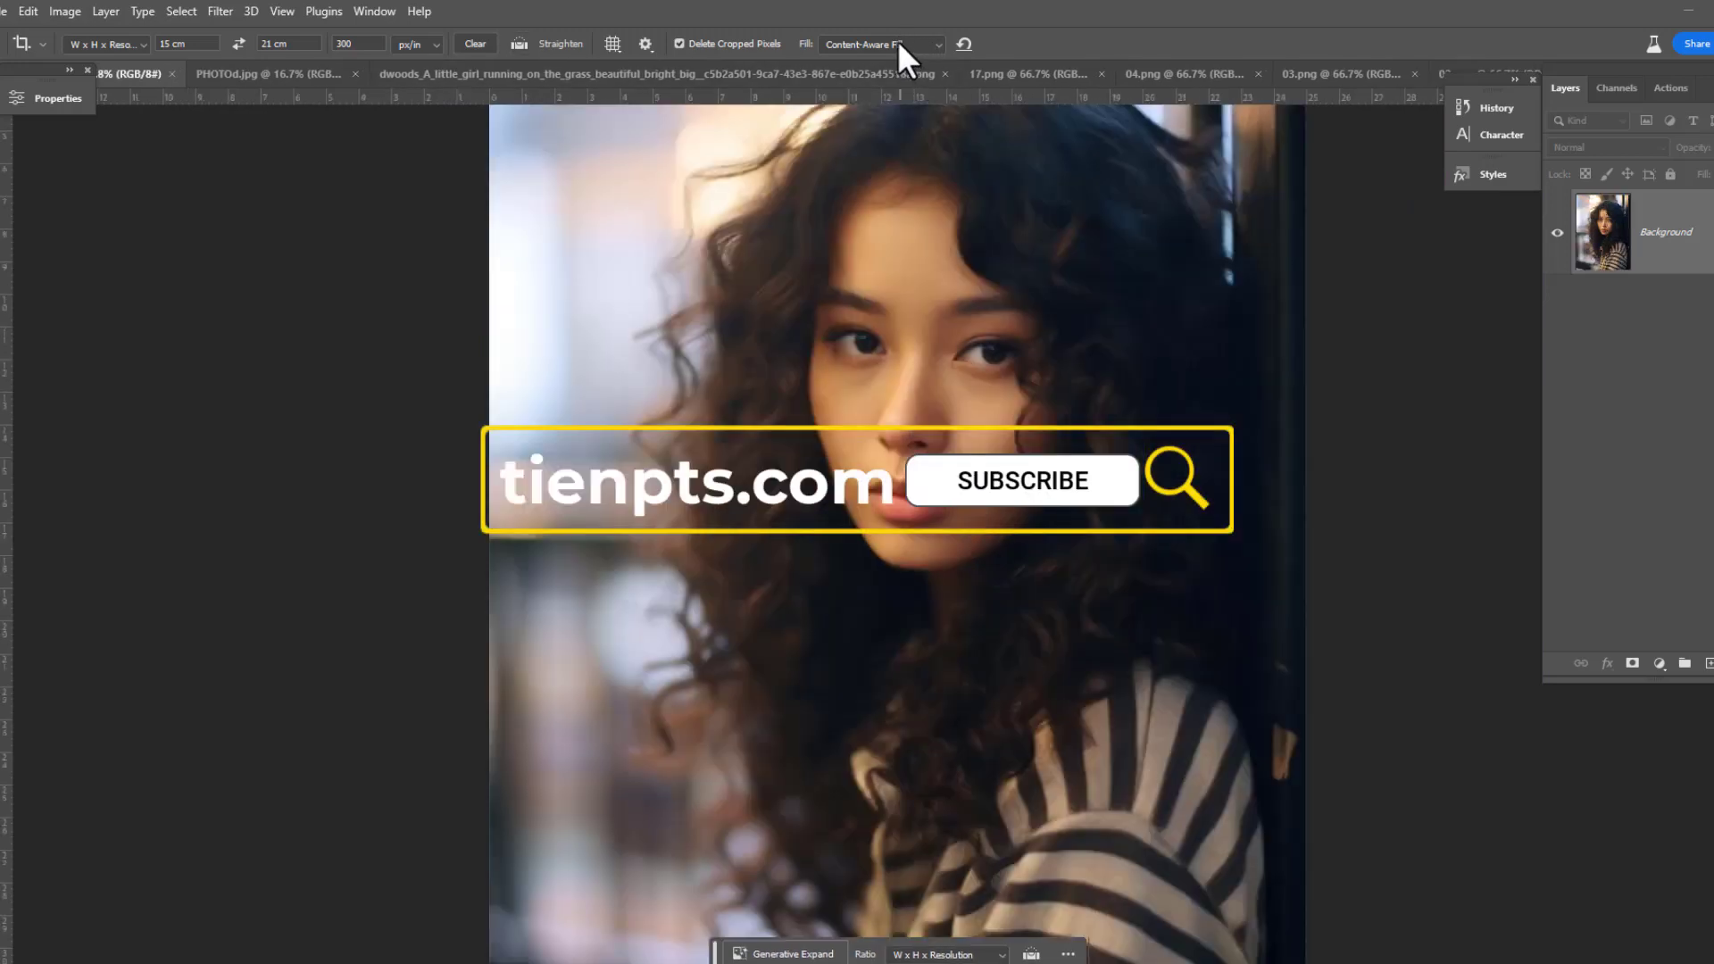
left_click(897, 43)
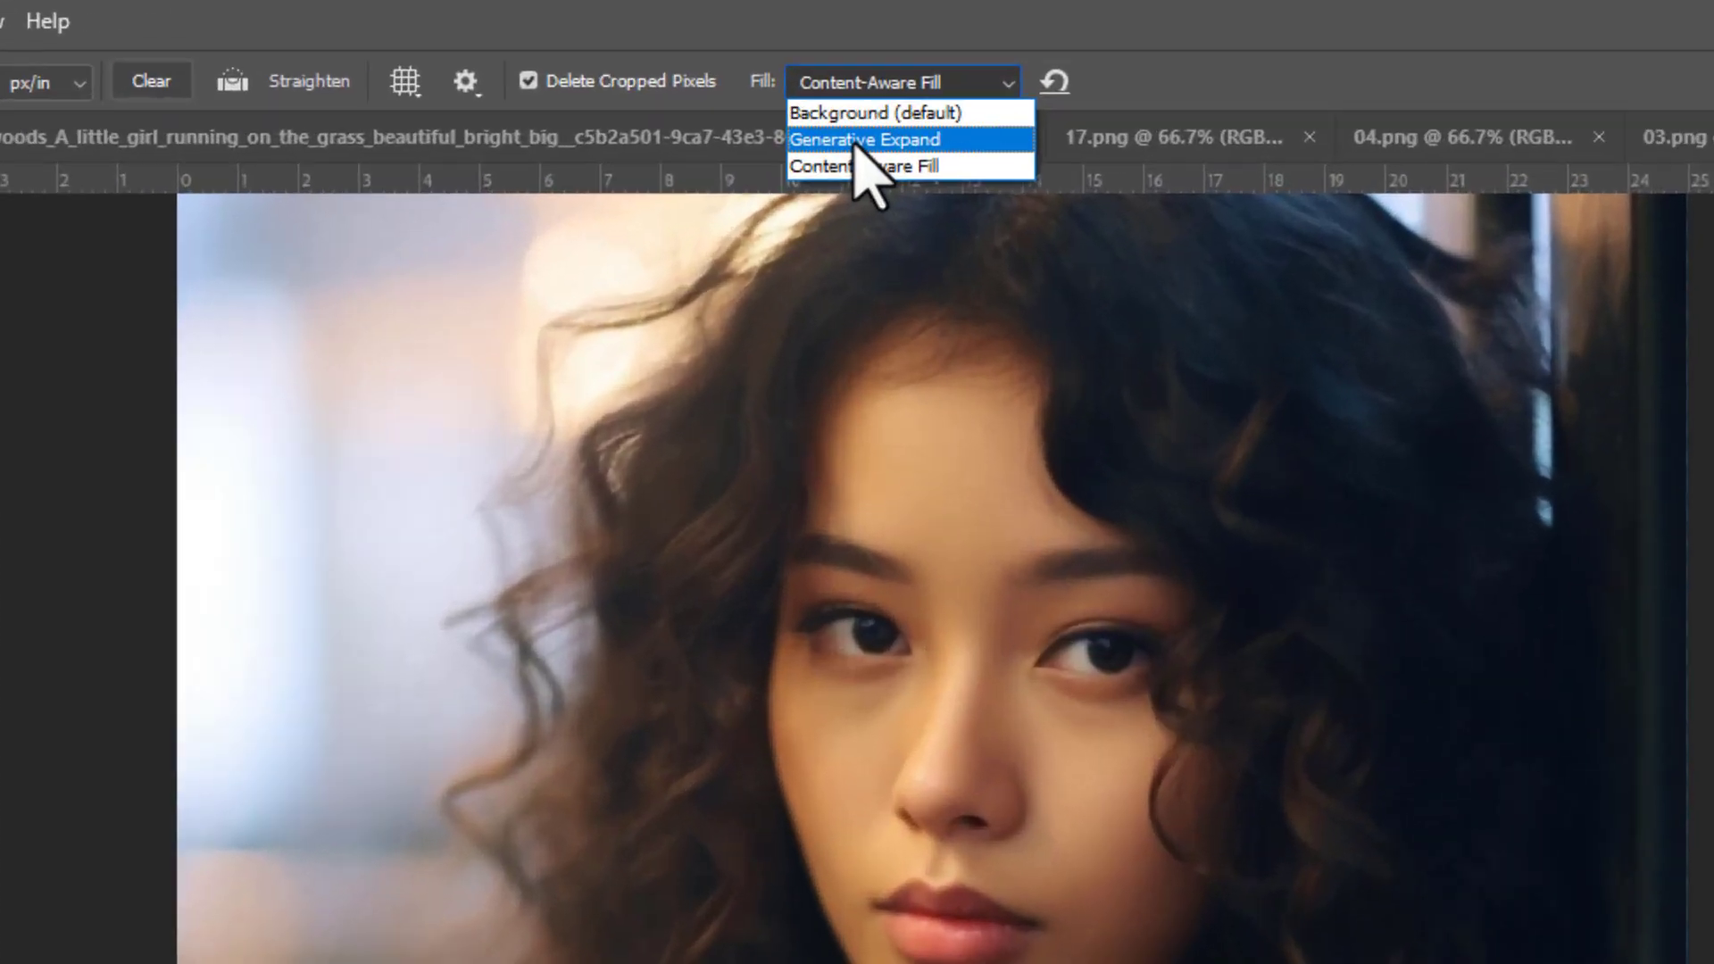
Switch Fill back to Generative Expand, extend the crop beyond all edges and commit it.
left_click(864, 77)
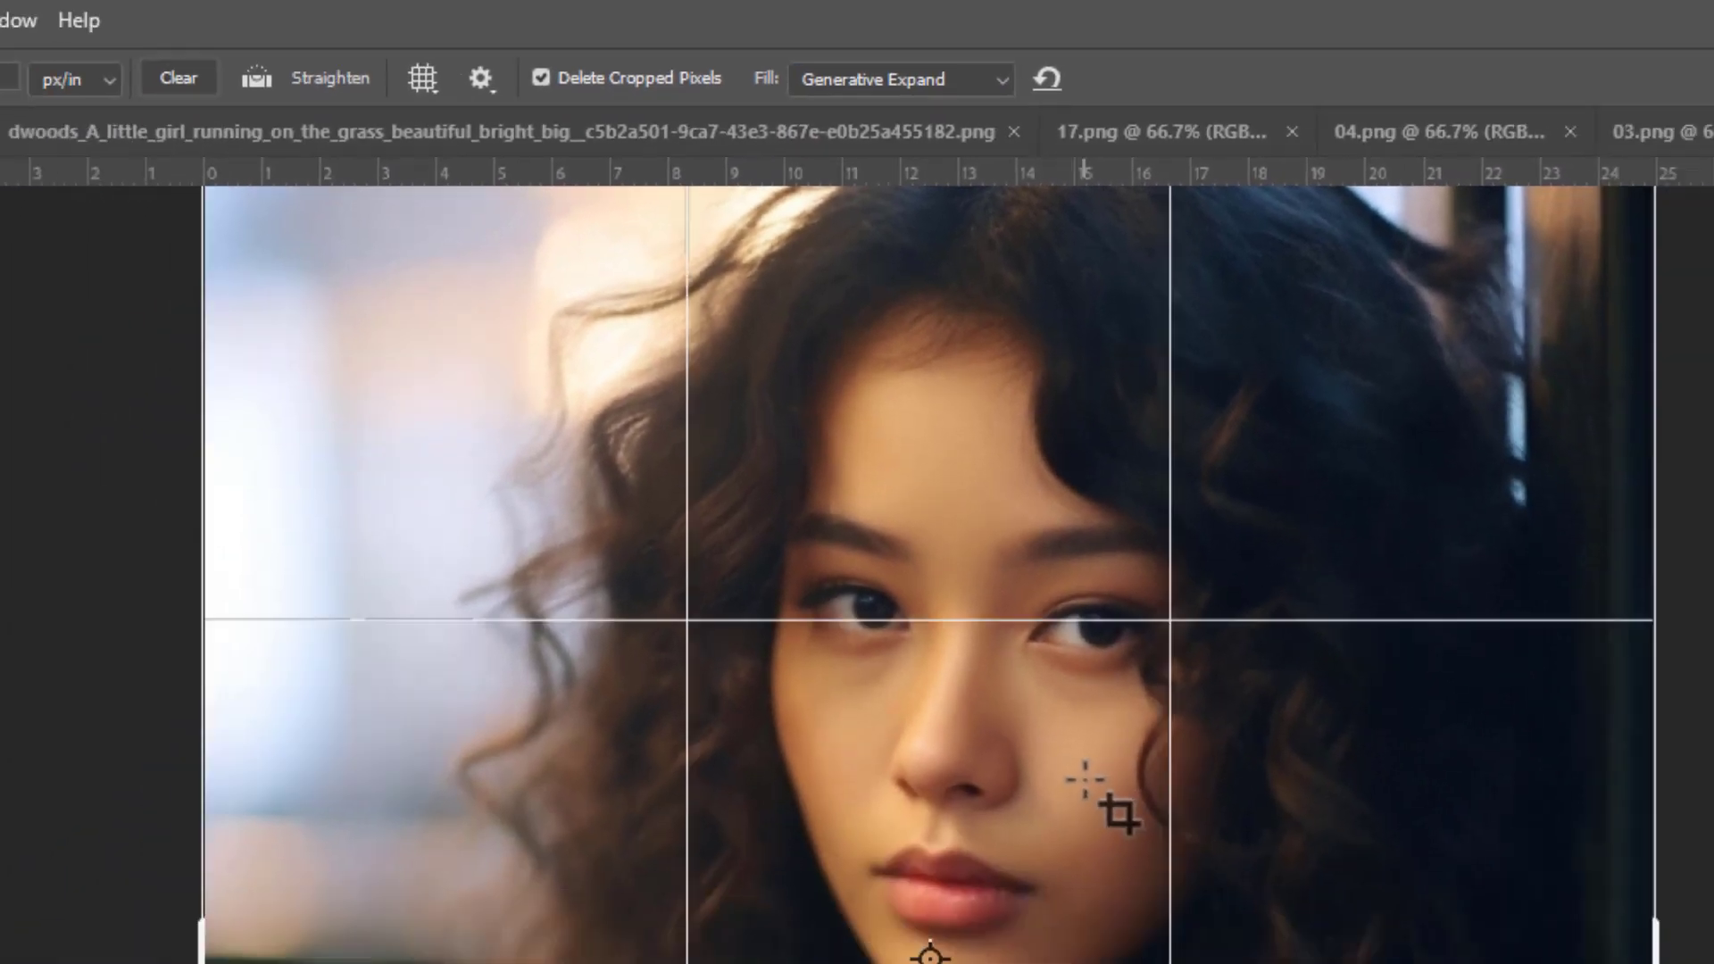
left_click_drag(1137, 223, 1184, 156)
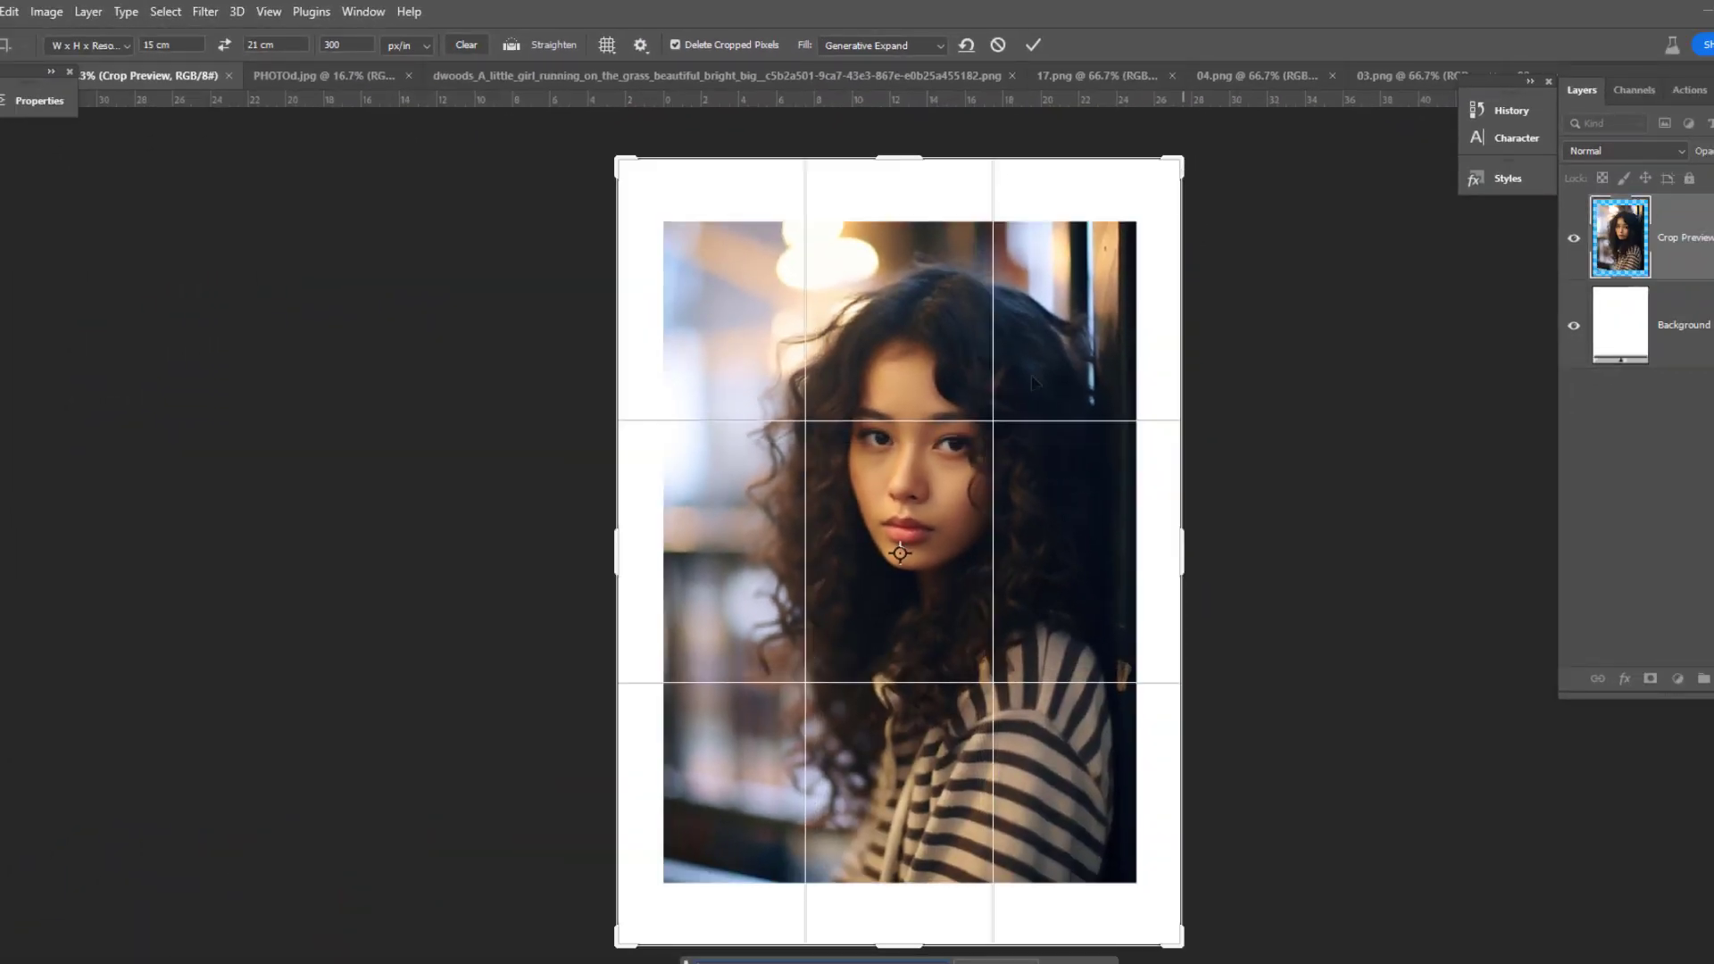
key("Return")
key("ctrl+plus")
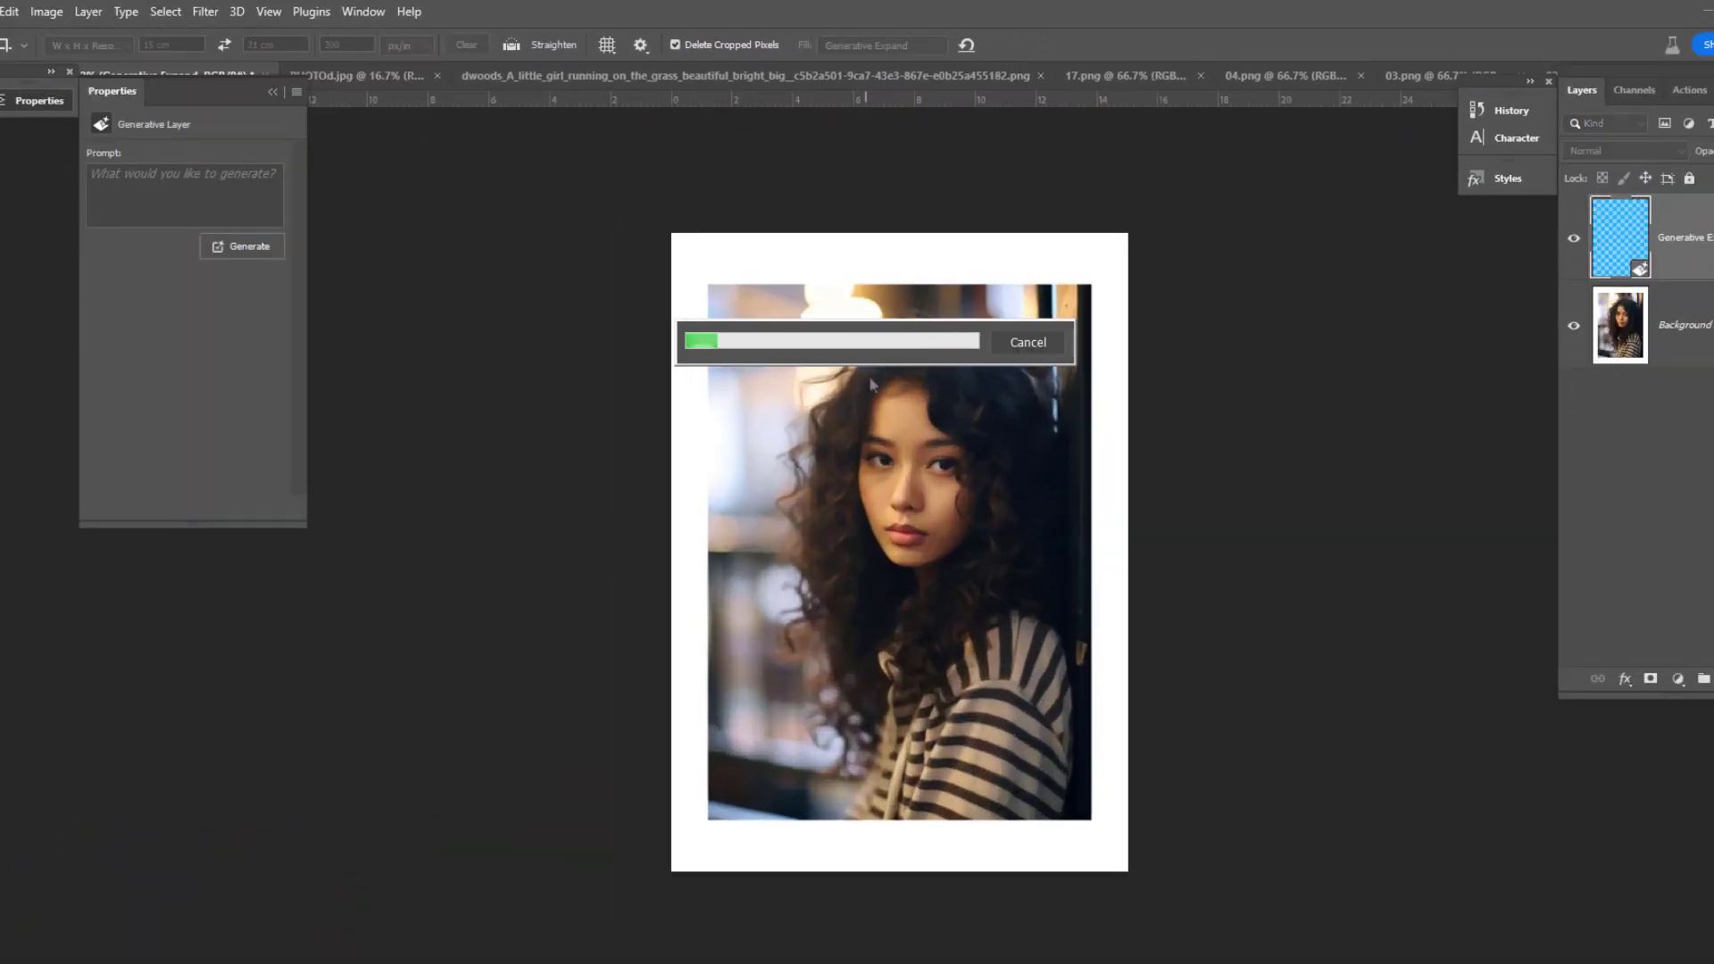
key("ctrl+plus")
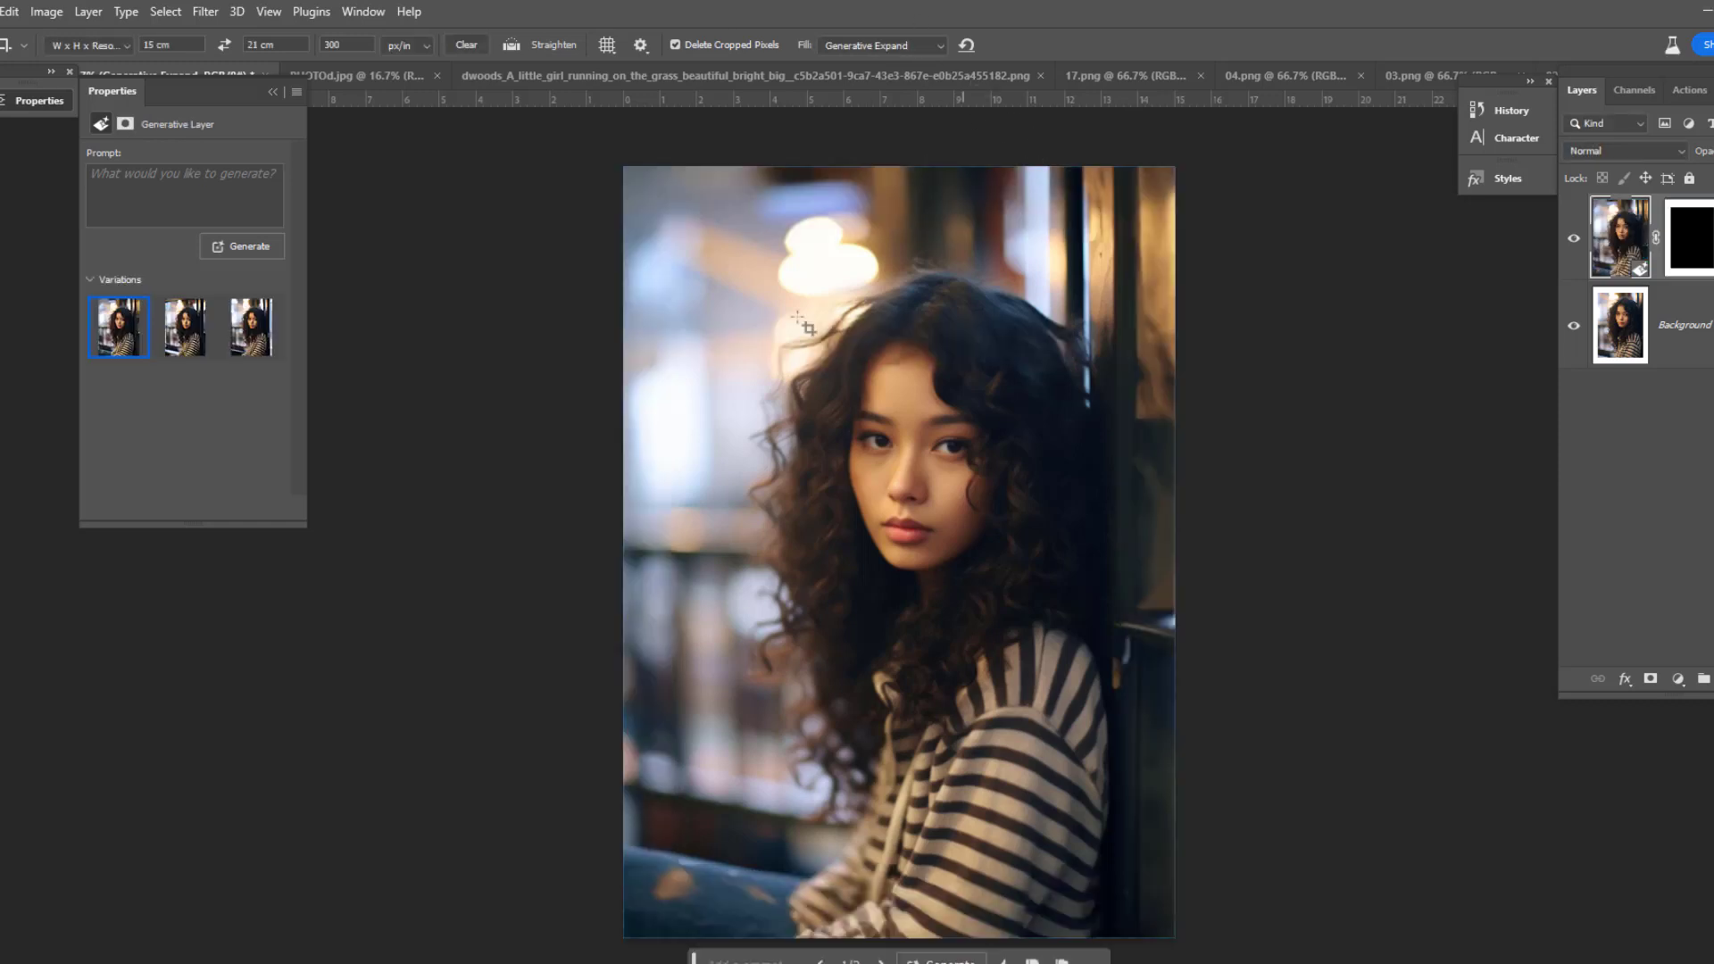
Toggle the generative layer's visibility to compare the extension with the original portrait.
scroll(1000, 457, "up", 3)
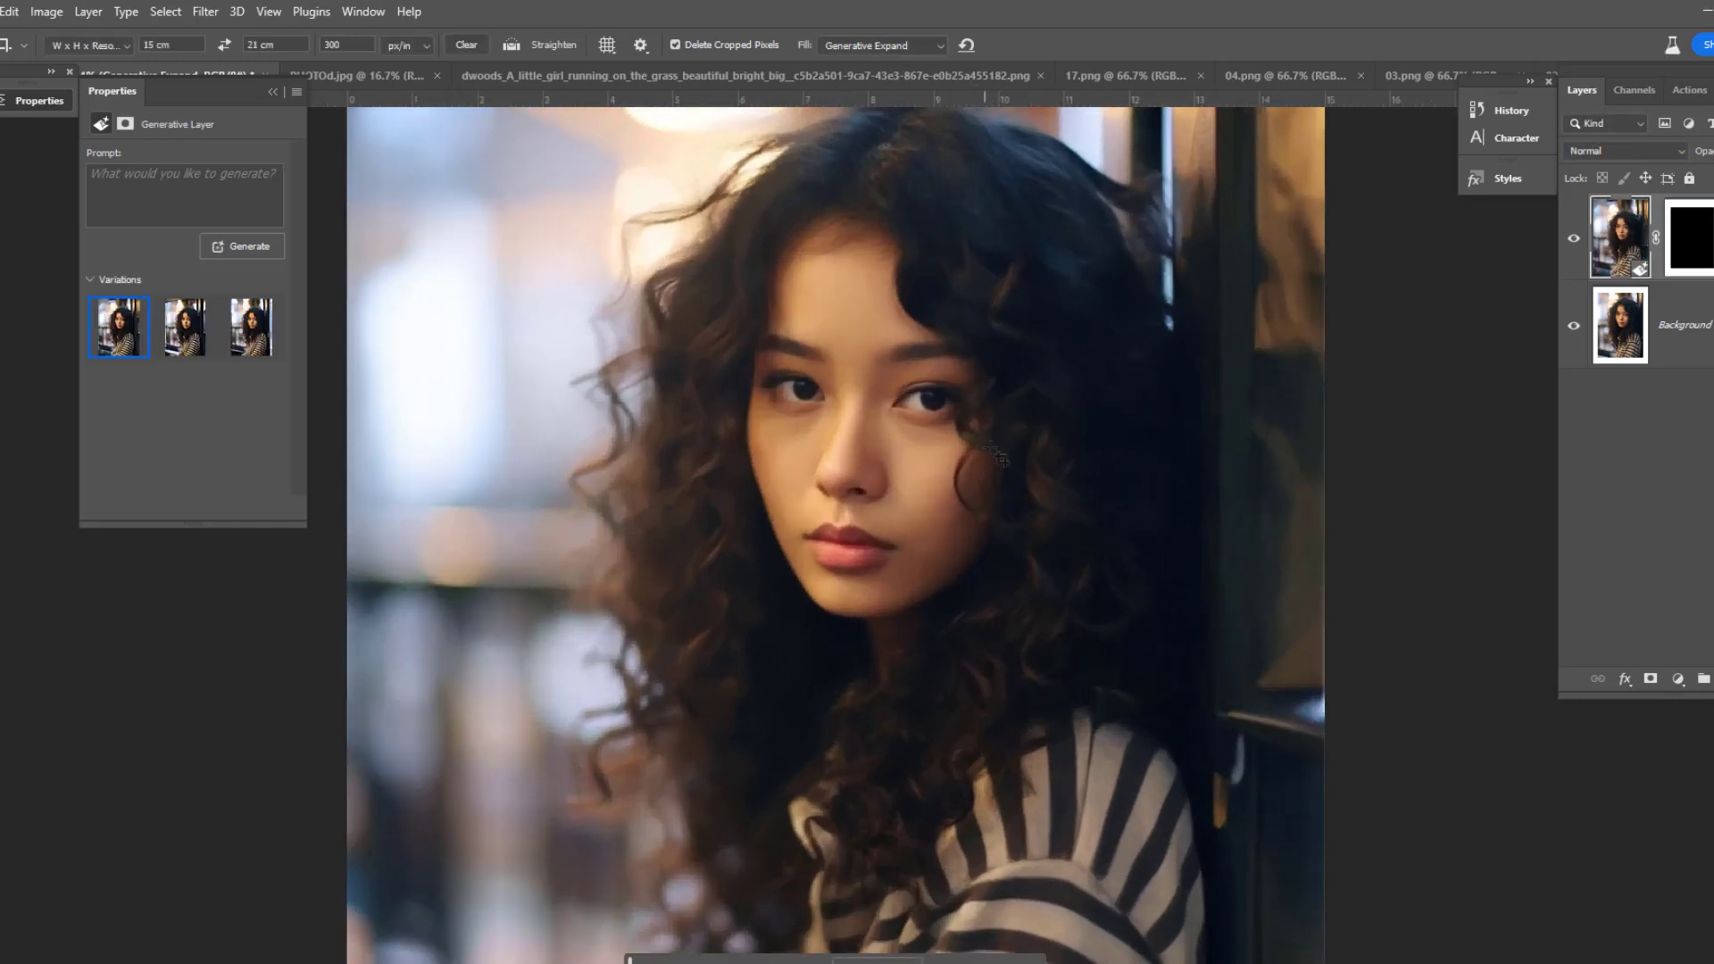
left_click(1575, 238)
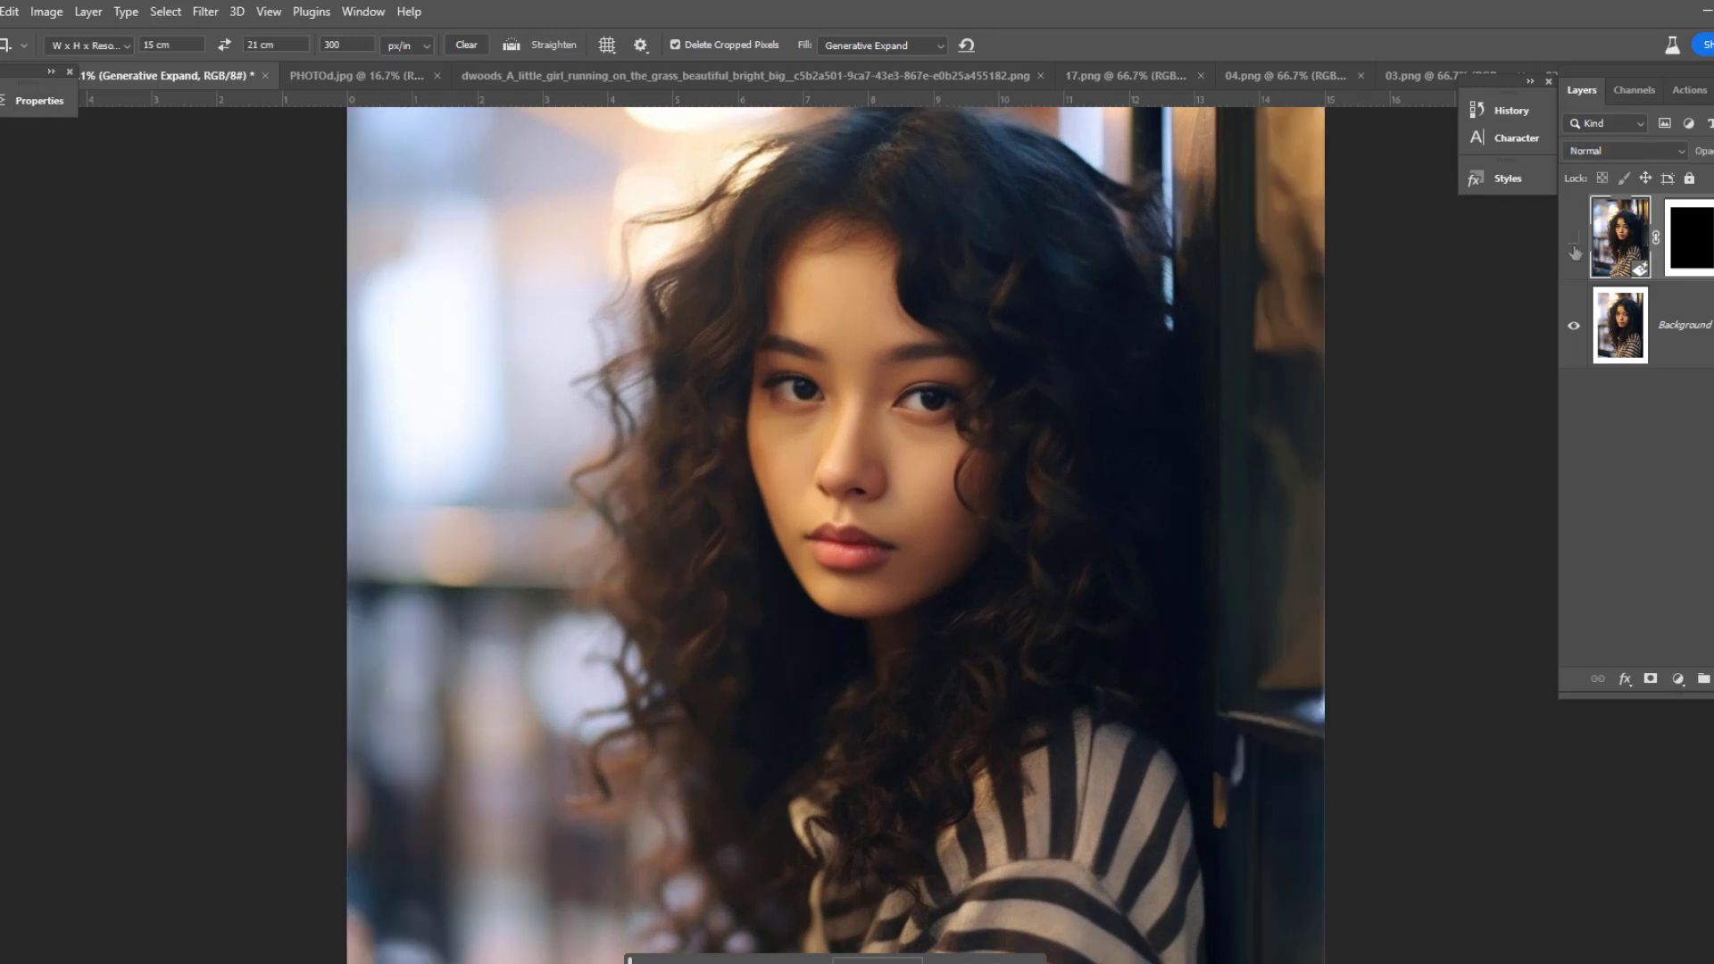
left_click(1576, 248)
left_click(1578, 254)
scroll(1071, 509, "up", 3)
scroll(1266, 455, "up", 1)
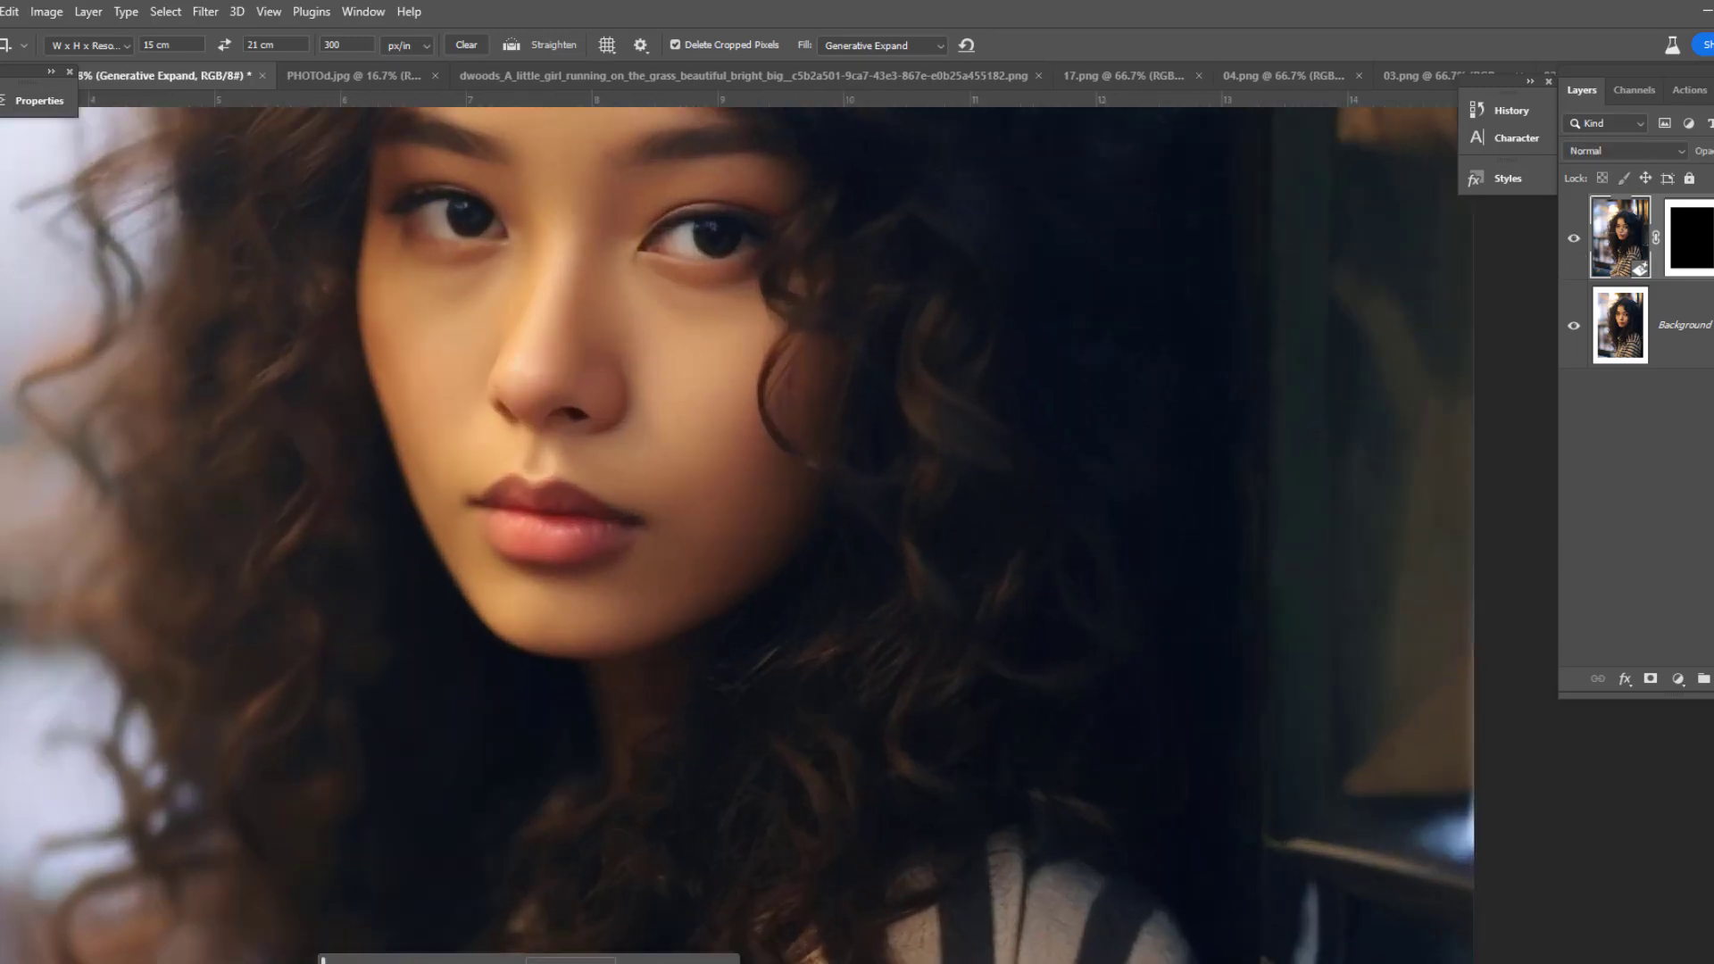
left_click(1574, 248)
scroll(1343, 261, "down", 2)
scroll(1343, 260, "down", 2)
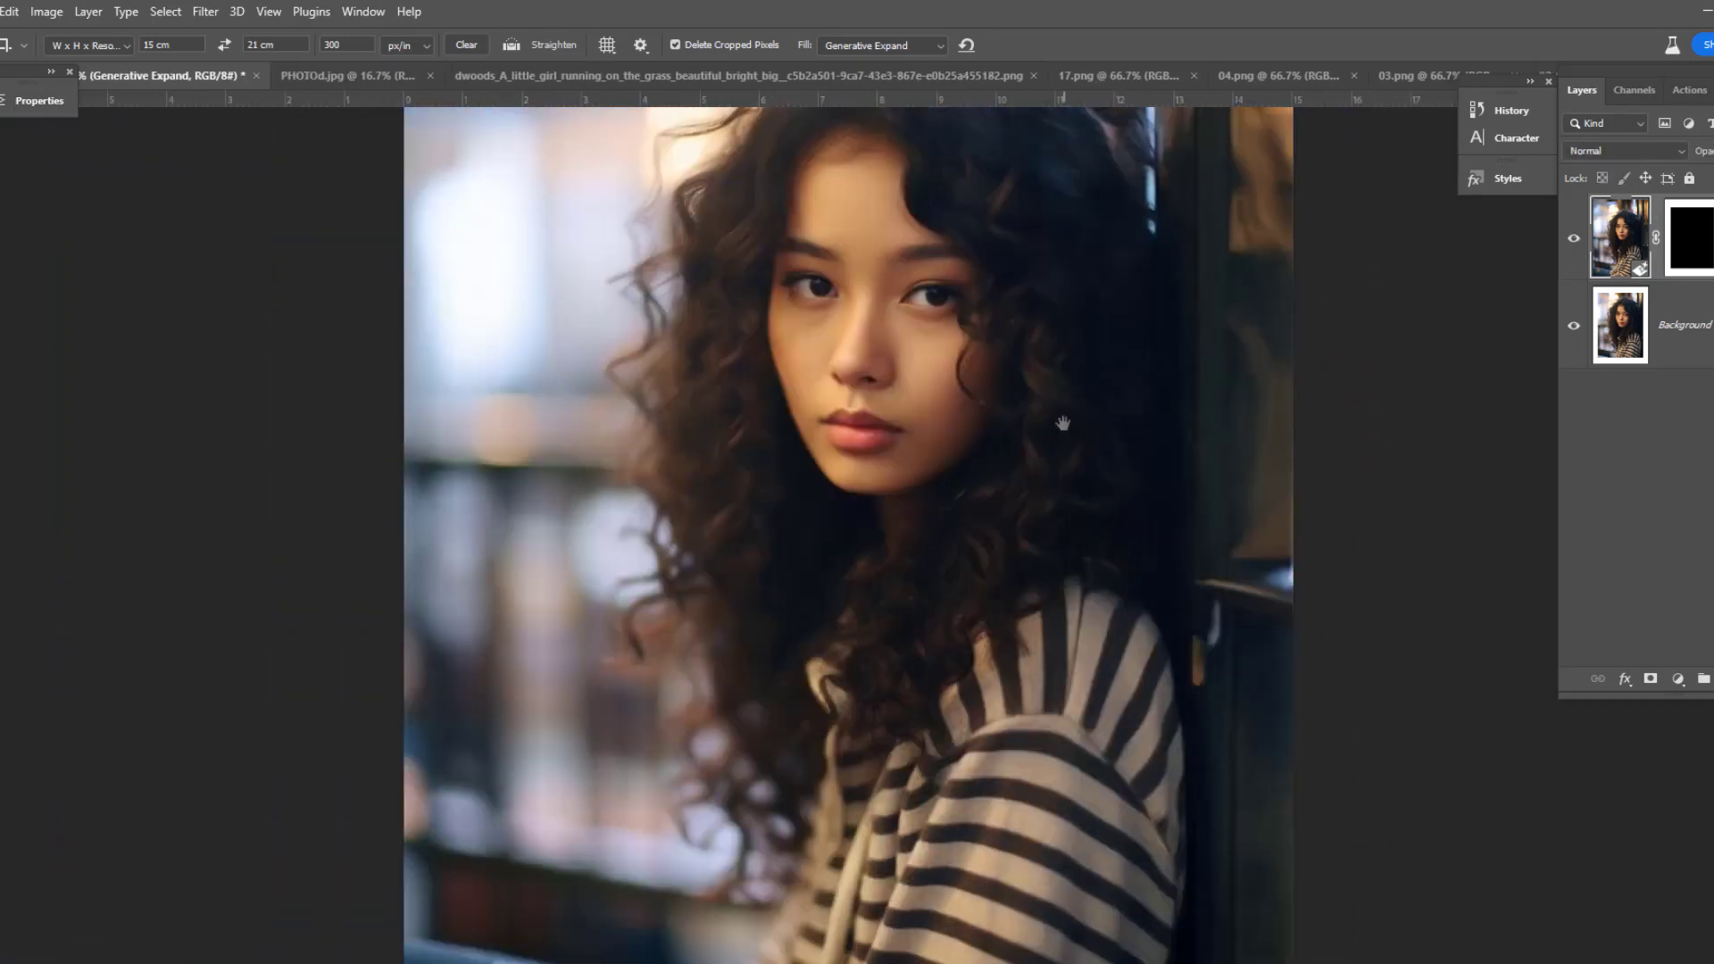
scroll(1343, 260, "down", 1)
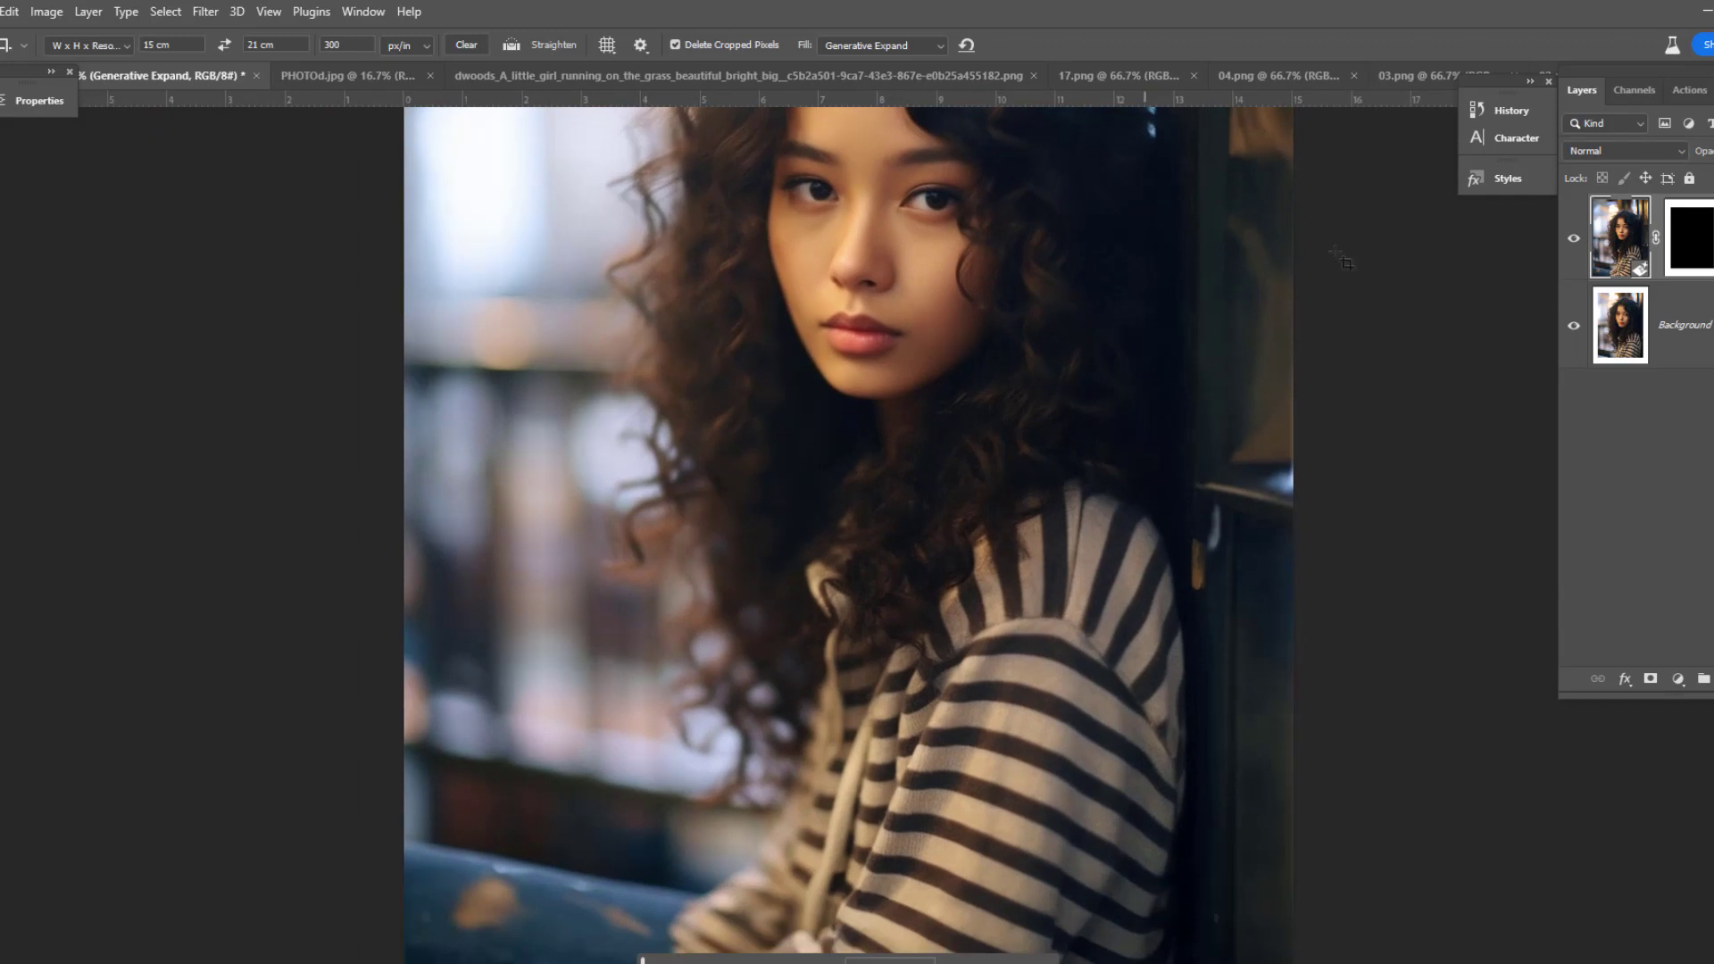
Compare the three variations, keep the second, and float the Properties panel nearer the canvas.
left_click(19, 100)
left_click(251, 327)
key("ctrl+minus")
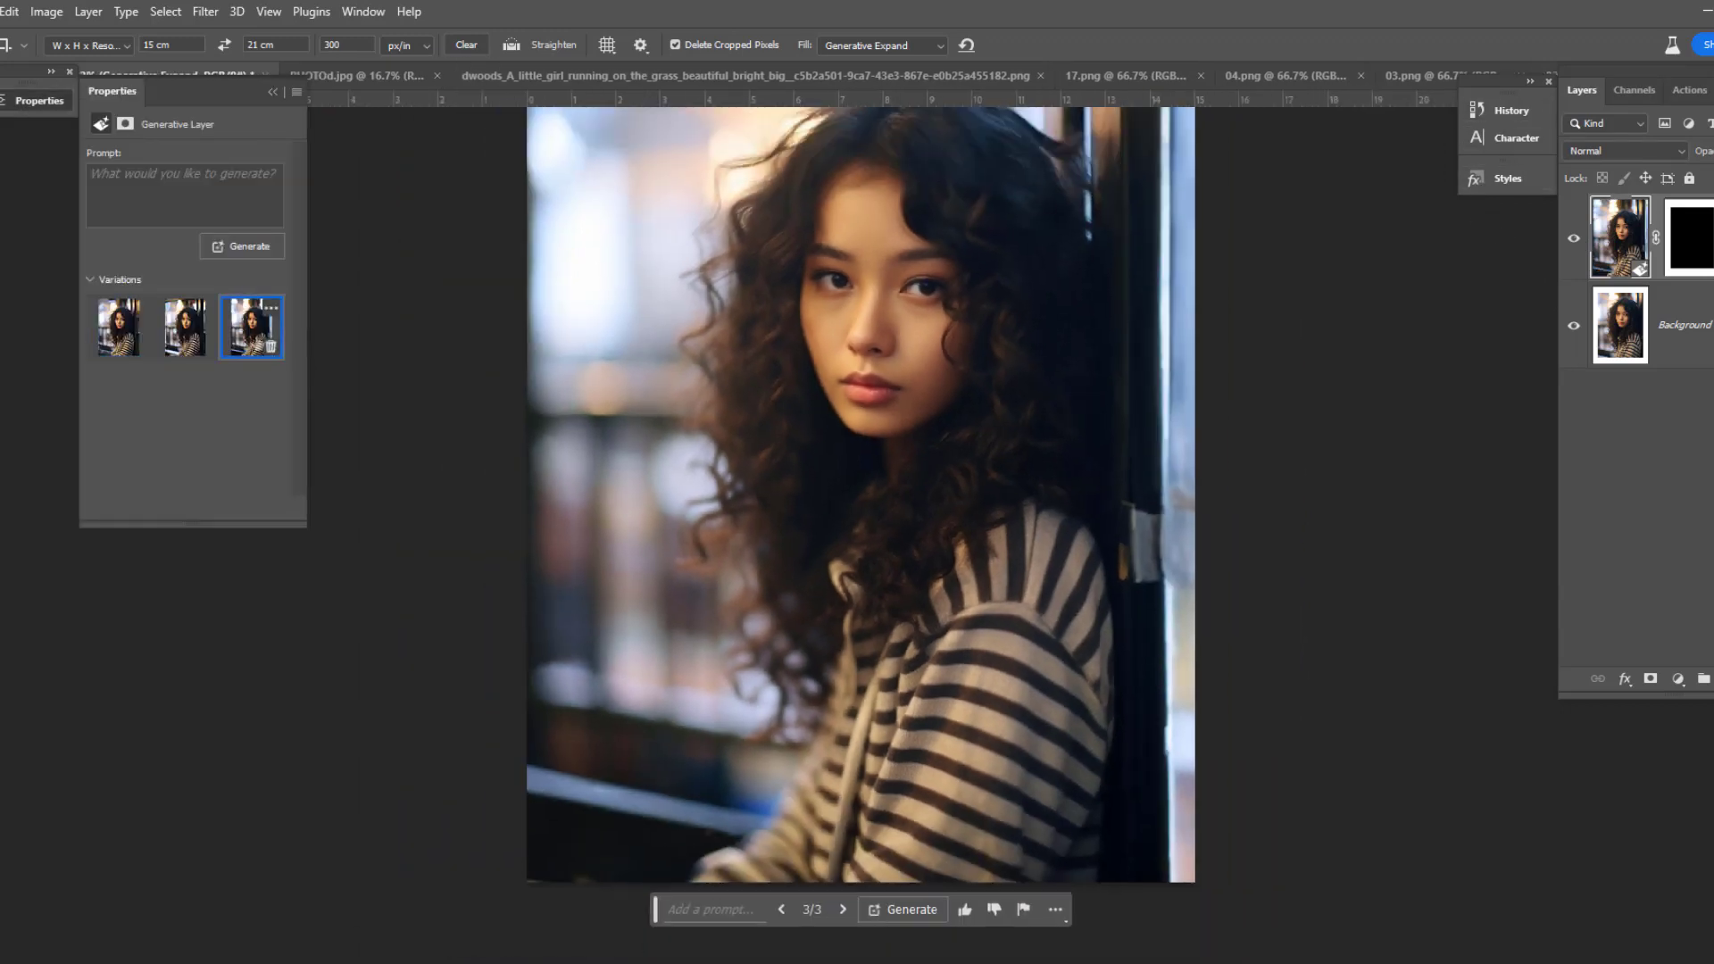
left_click(195, 339)
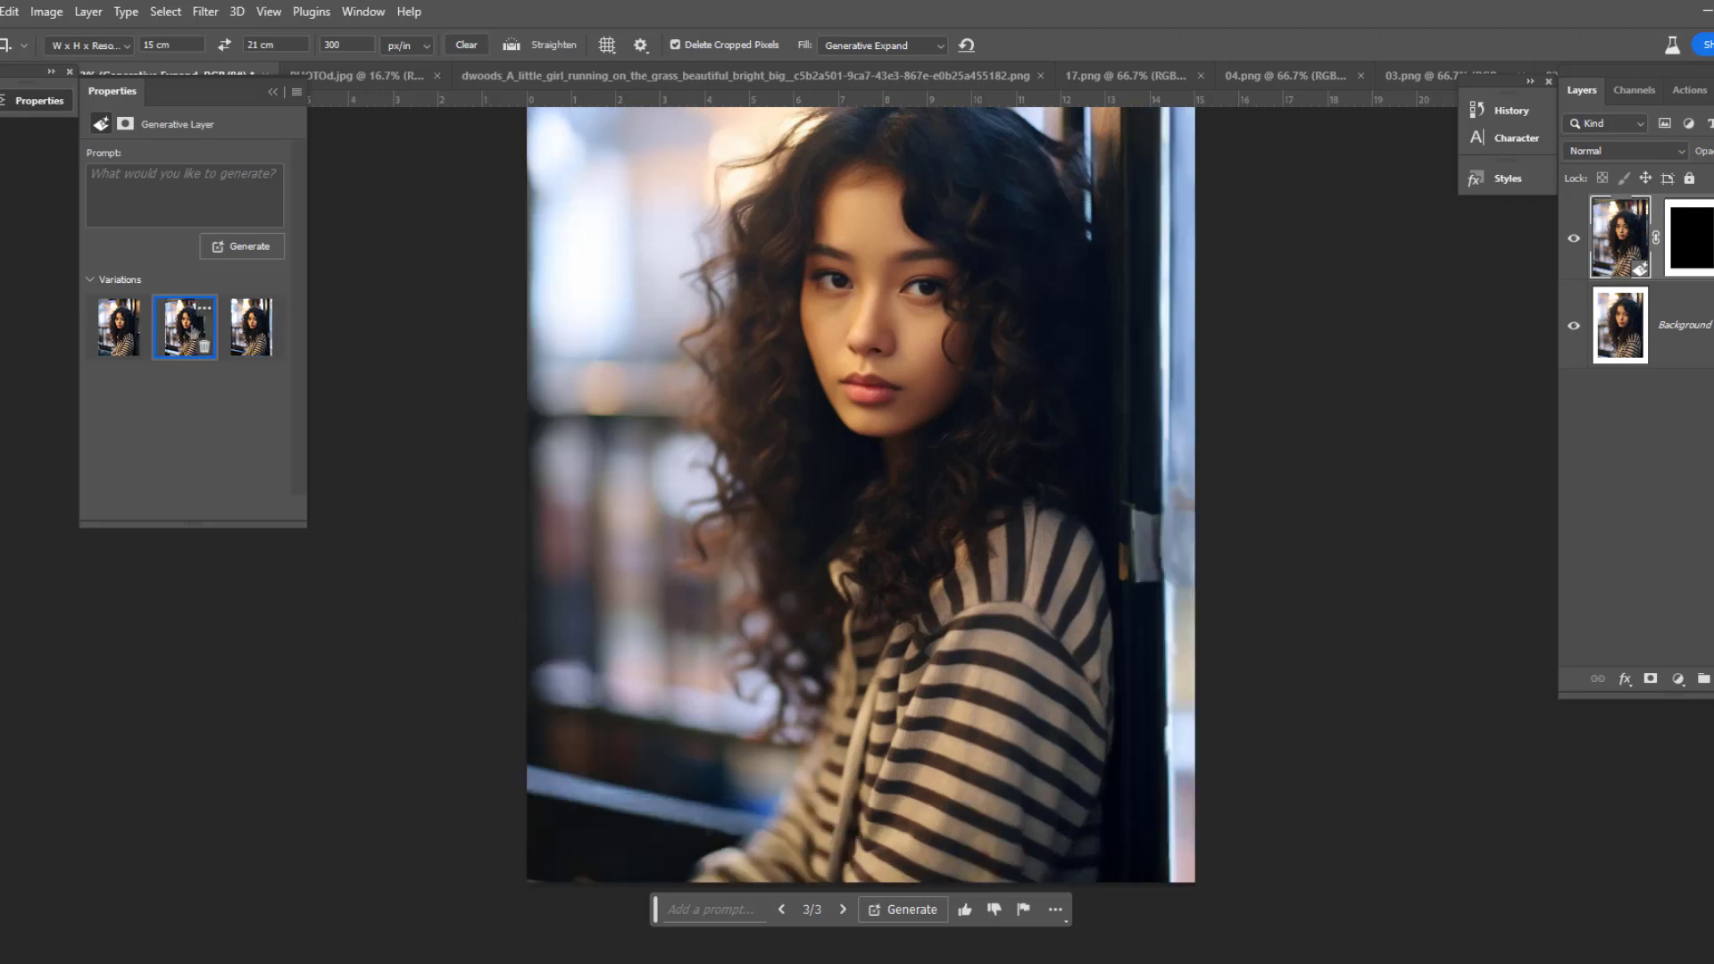
left_click(142, 330)
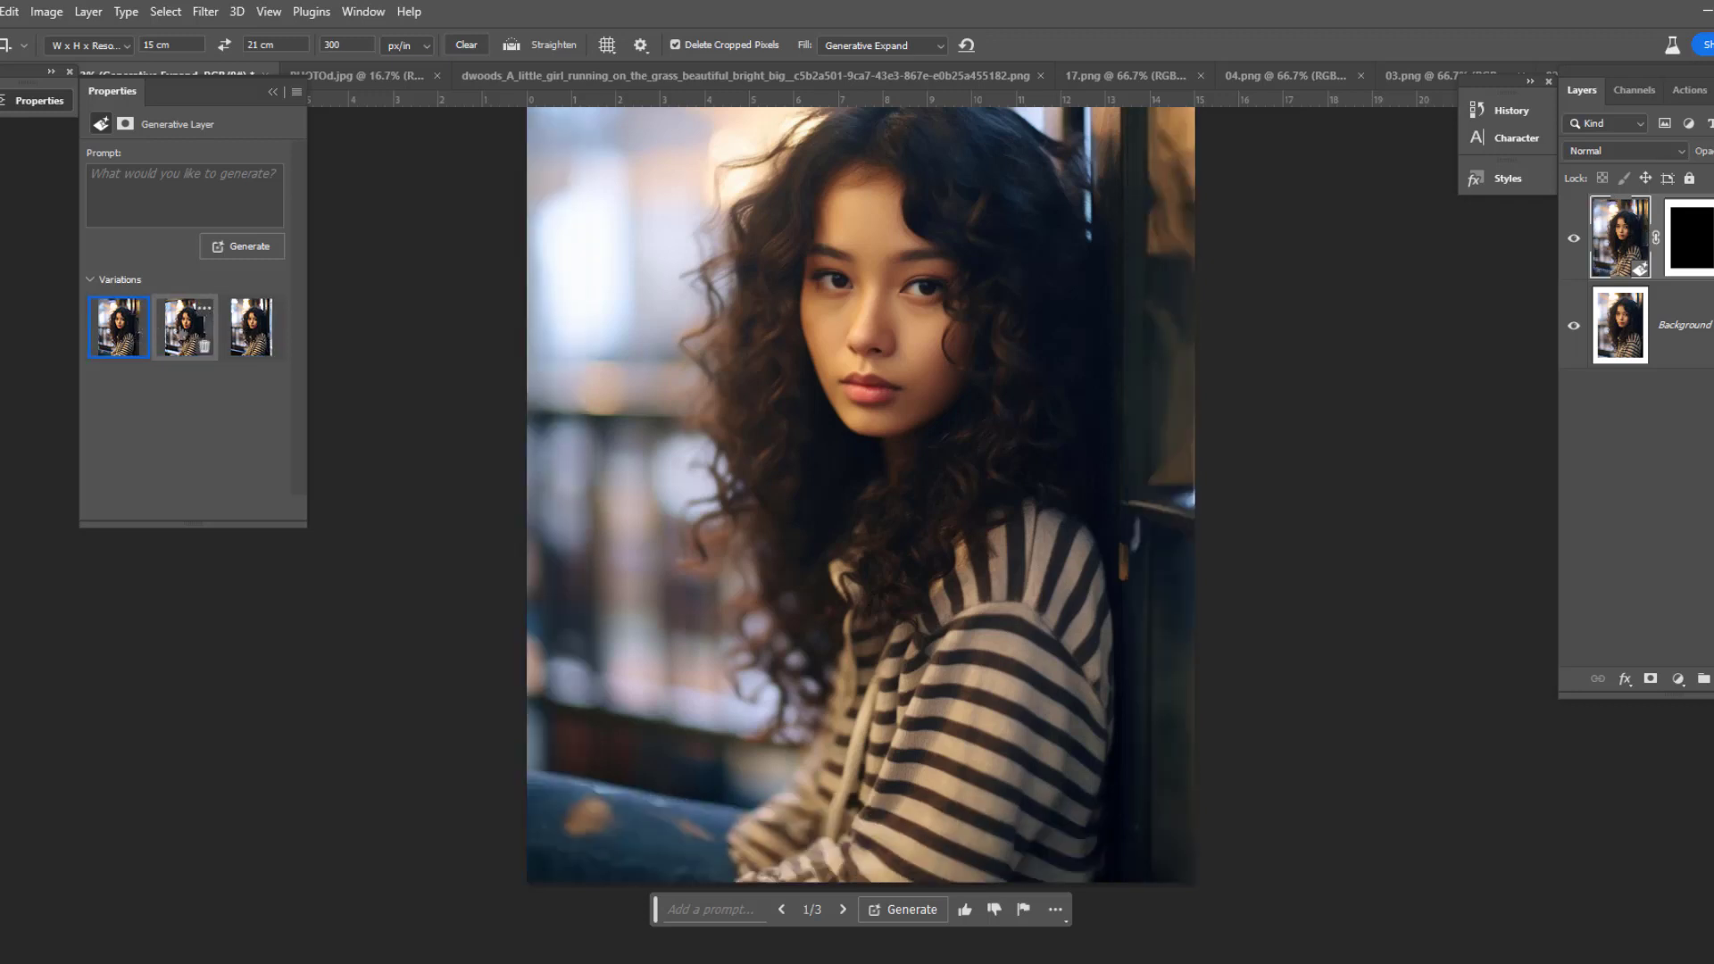
left_click(185, 328)
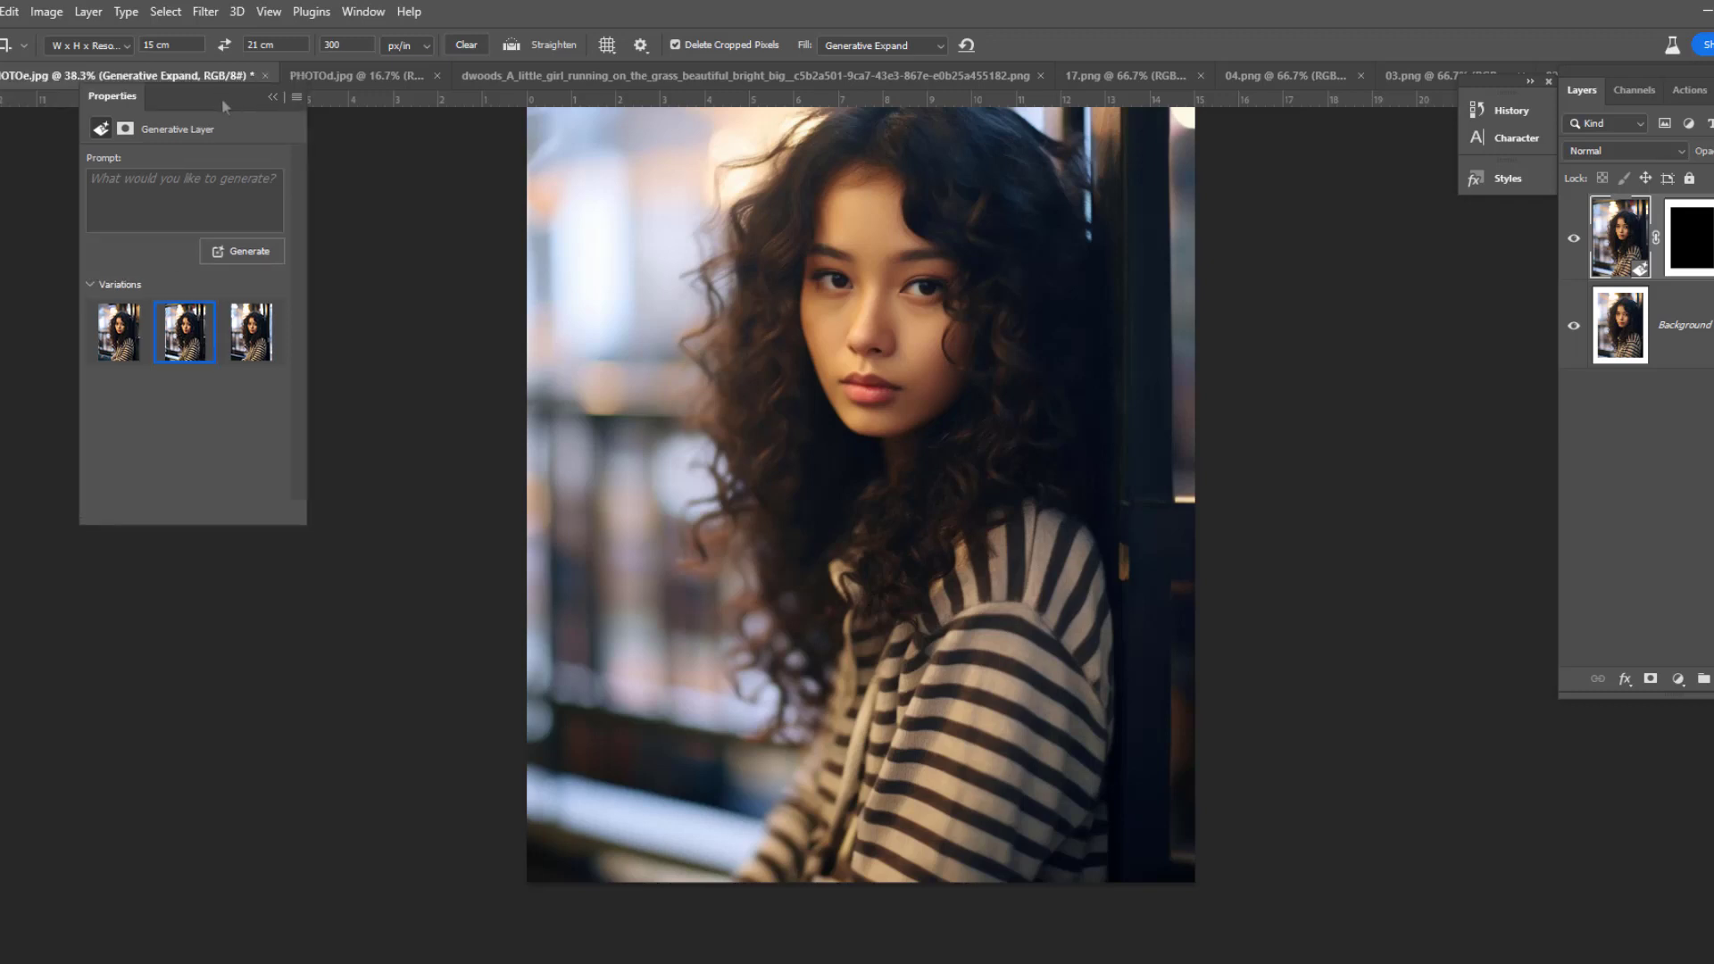
left_click_drag(217, 100, 279, 172)
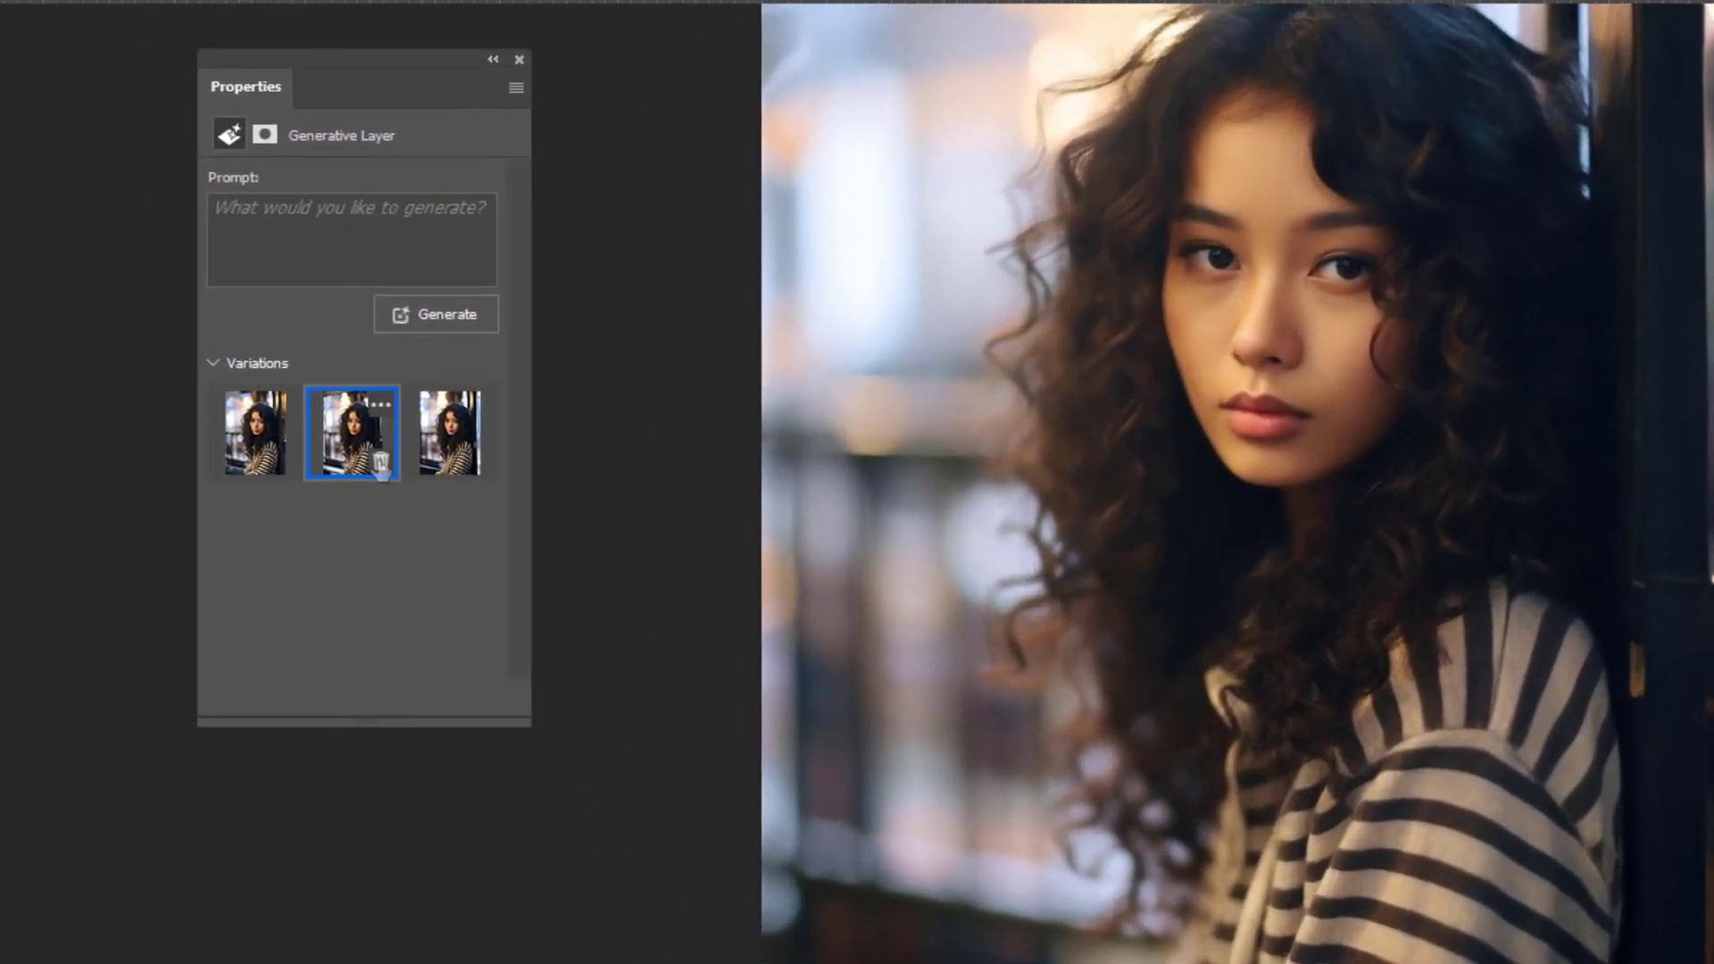
Delete the unwanted variation, tighten the grey-top portrait crop, then extend it with Generative Expand.
mouse_move(351, 432)
left_click(384, 464)
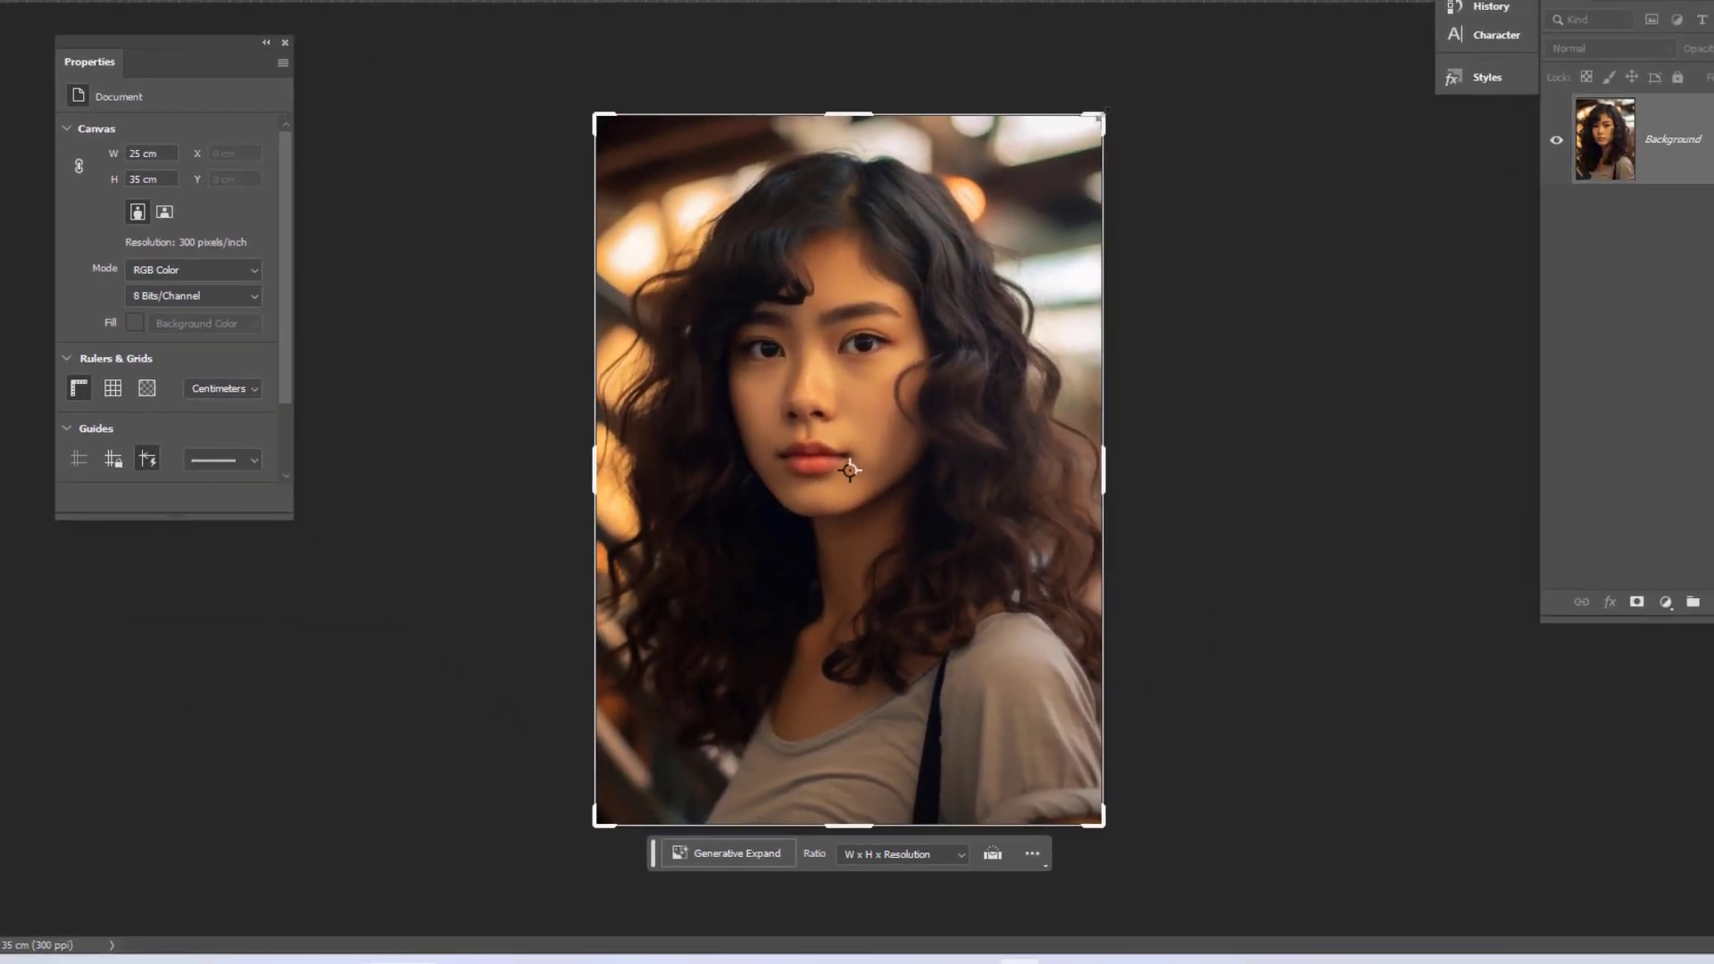
left_click_drag(1099, 117, 1038, 204)
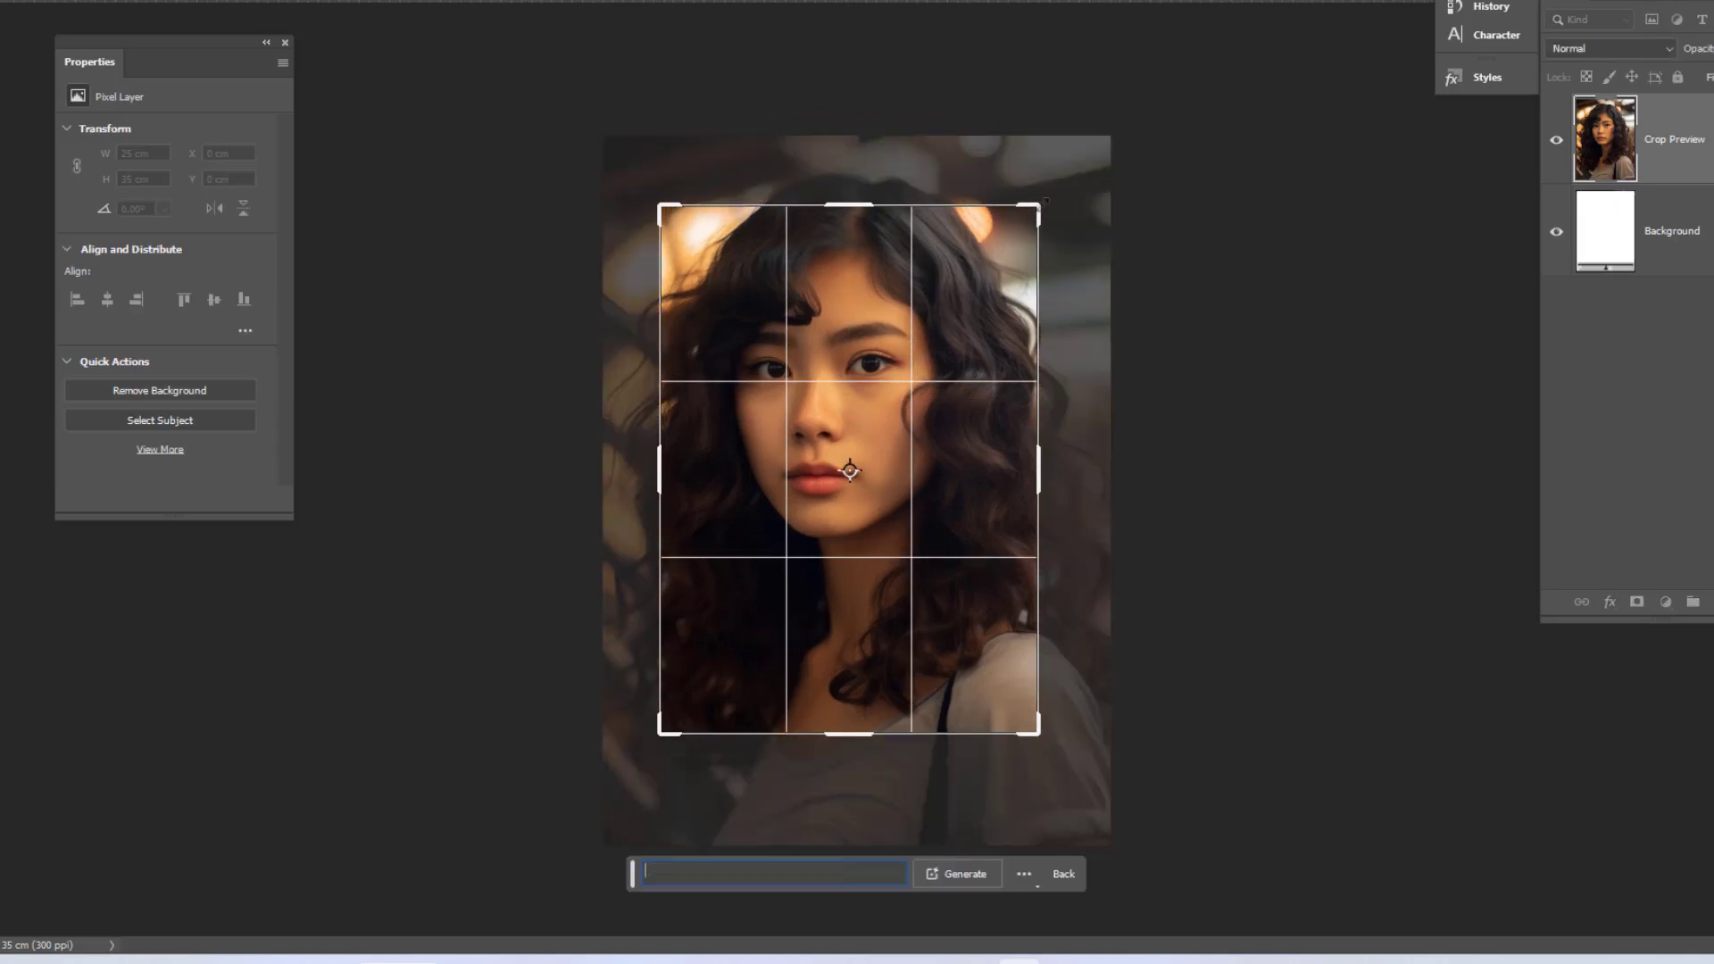
key("Return")
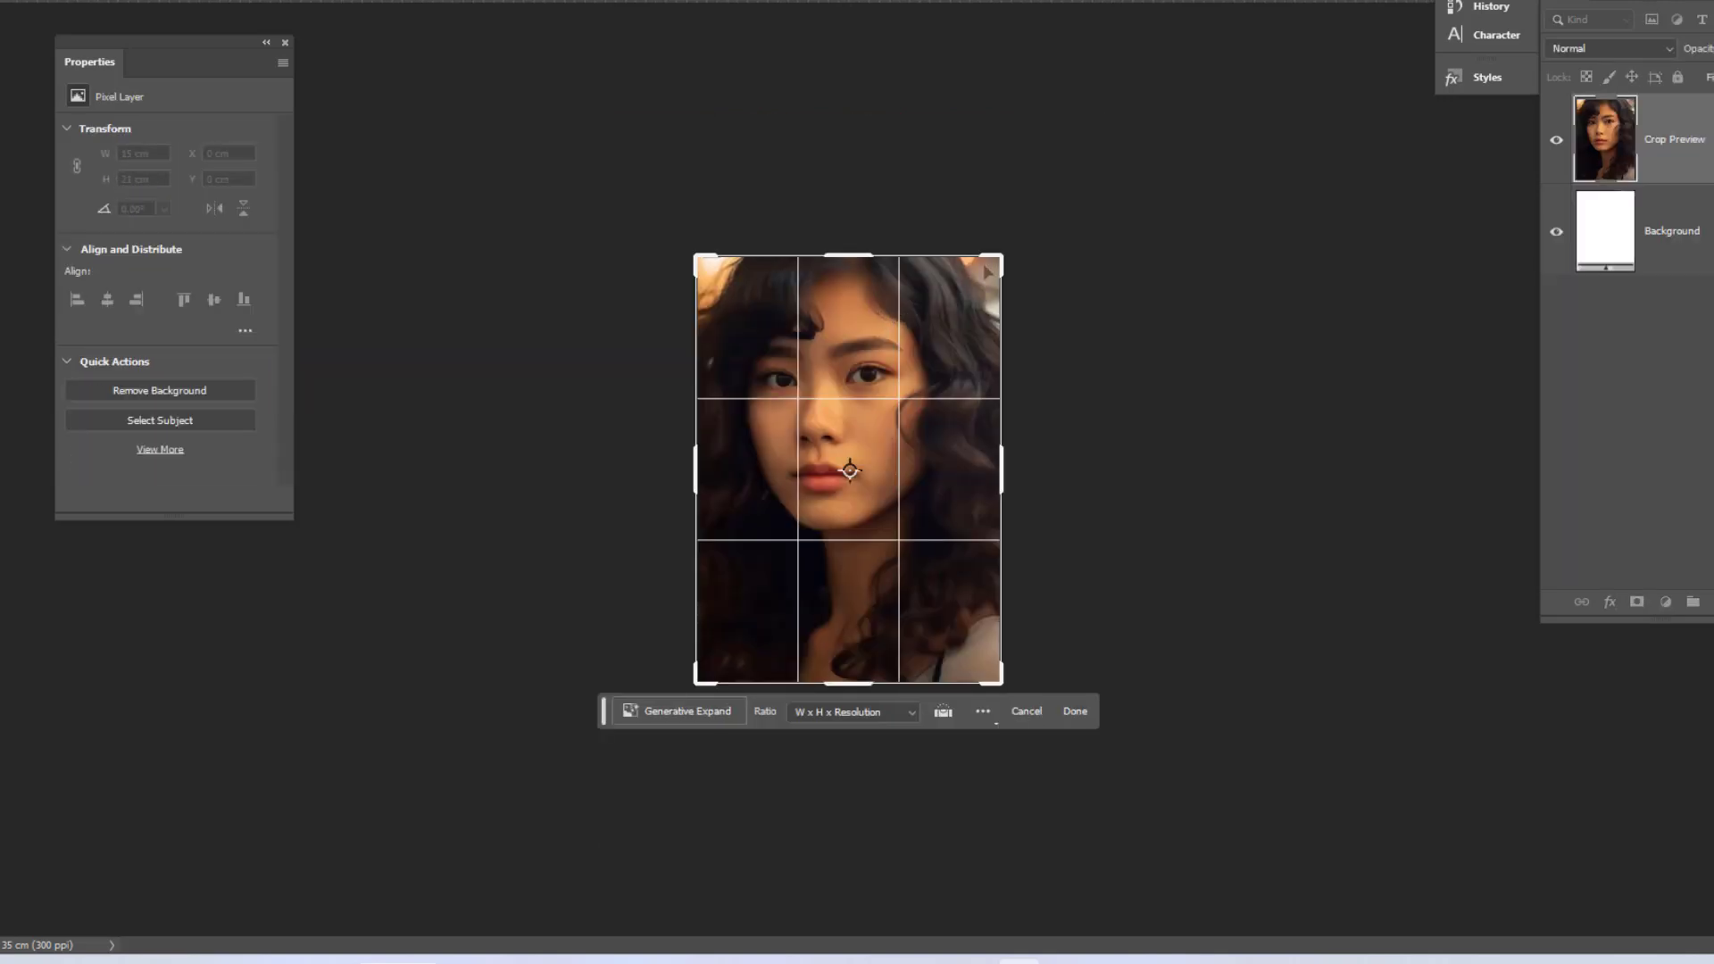
left_click_drag(985, 268, 1059, 166)
key("Return")
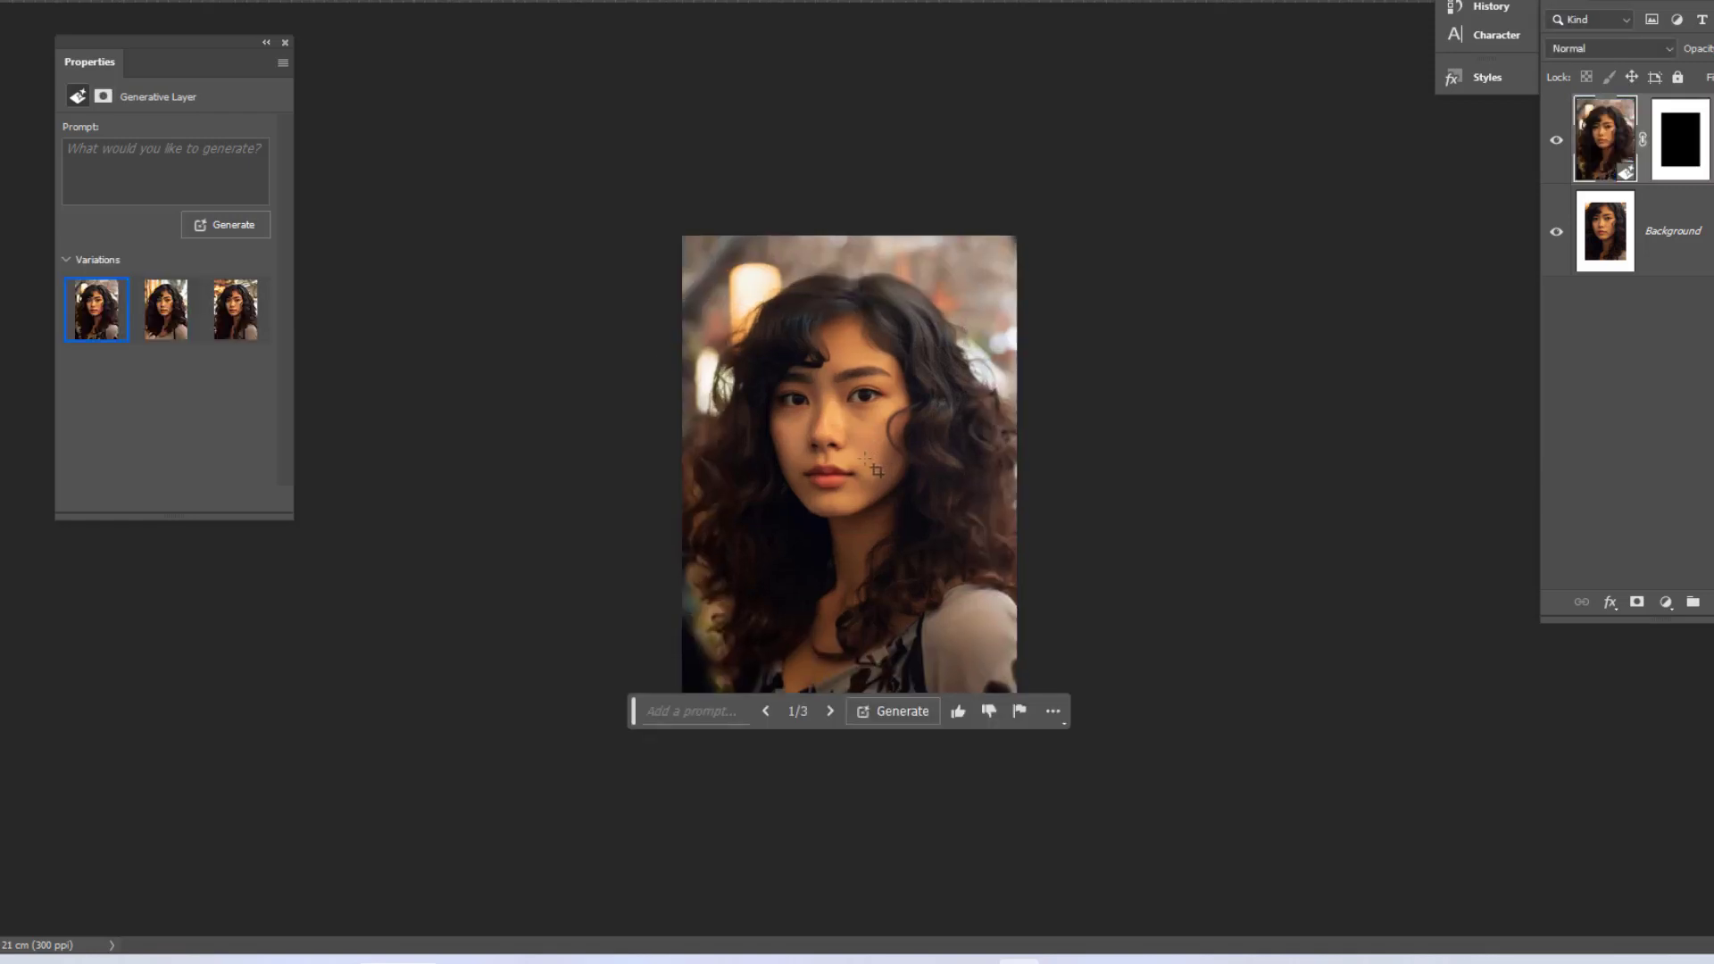
Fit the expanded portrait to screen and compare variations, settling on the third with autumn foliage.
key("ctrl+0")
left_click(165, 309)
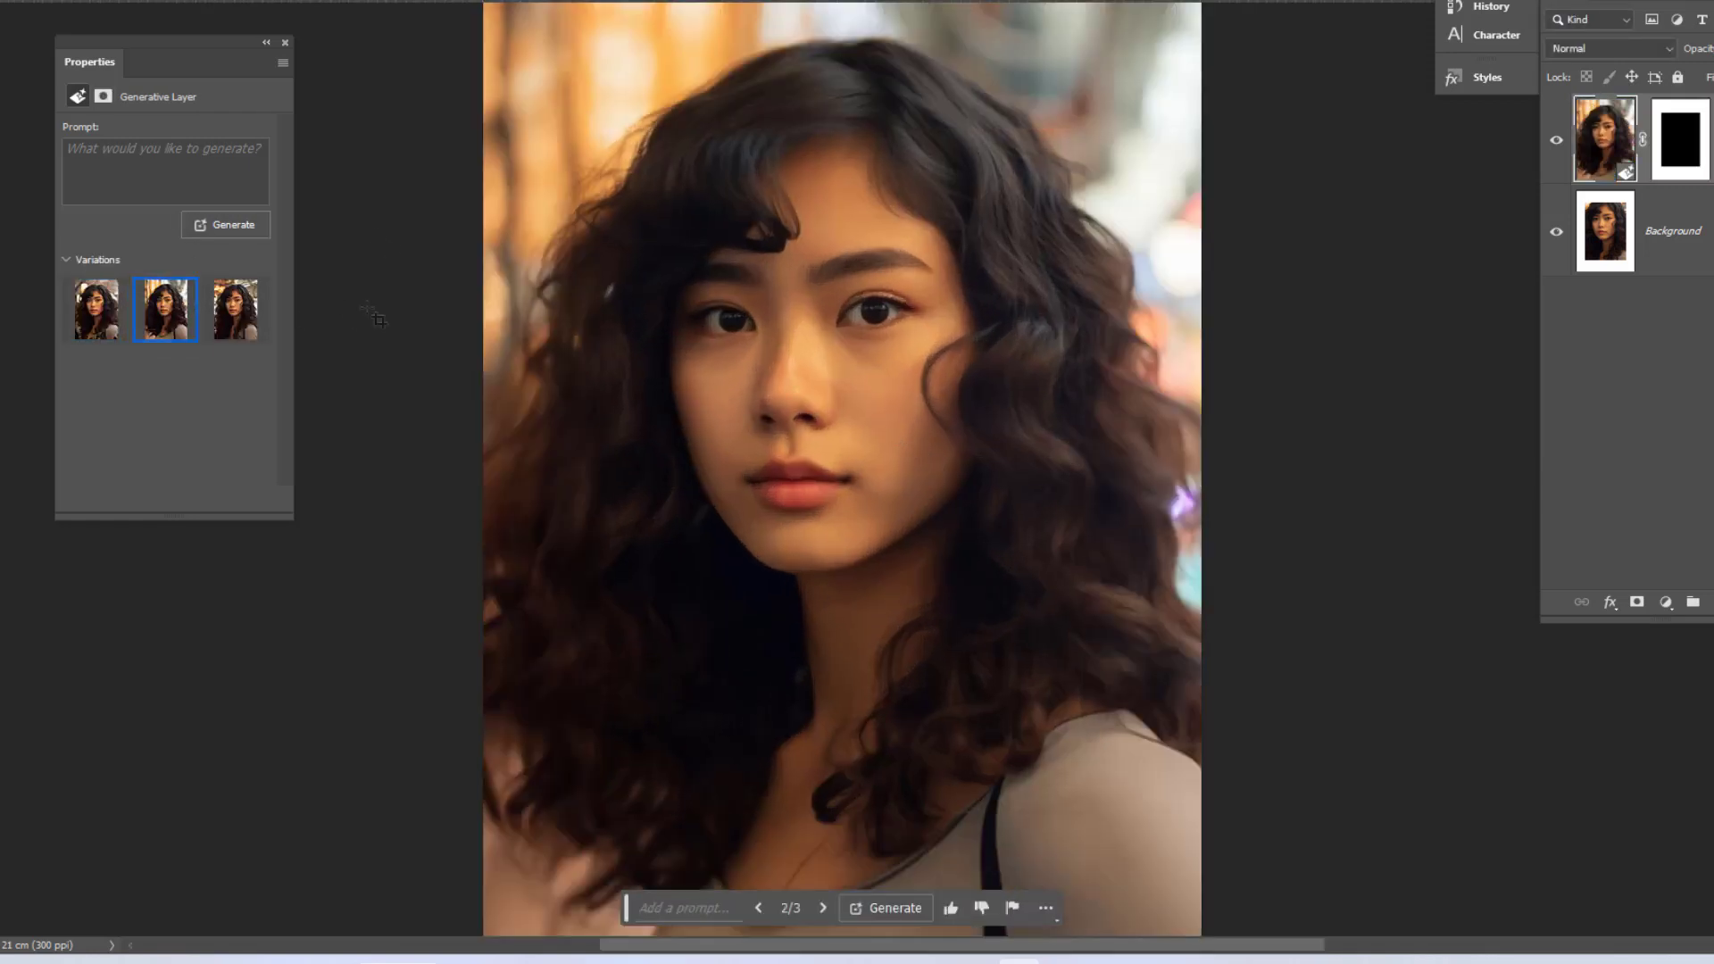
key("ctrl+minus")
left_click(235, 310)
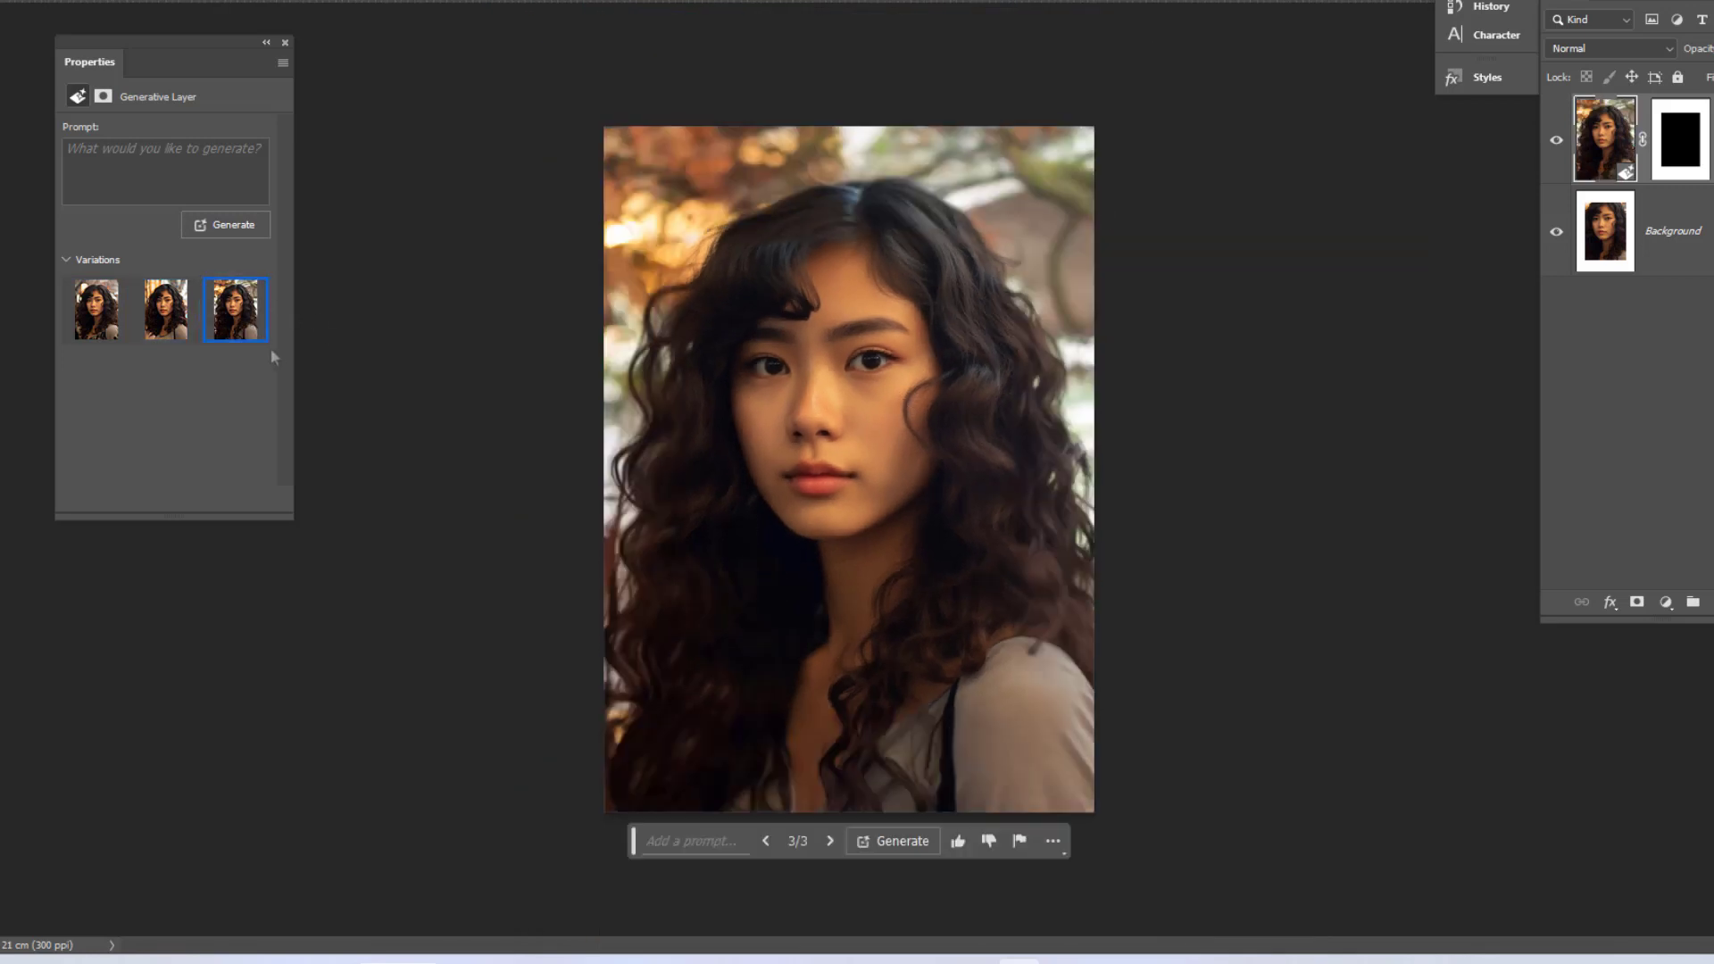
left_click(96, 309)
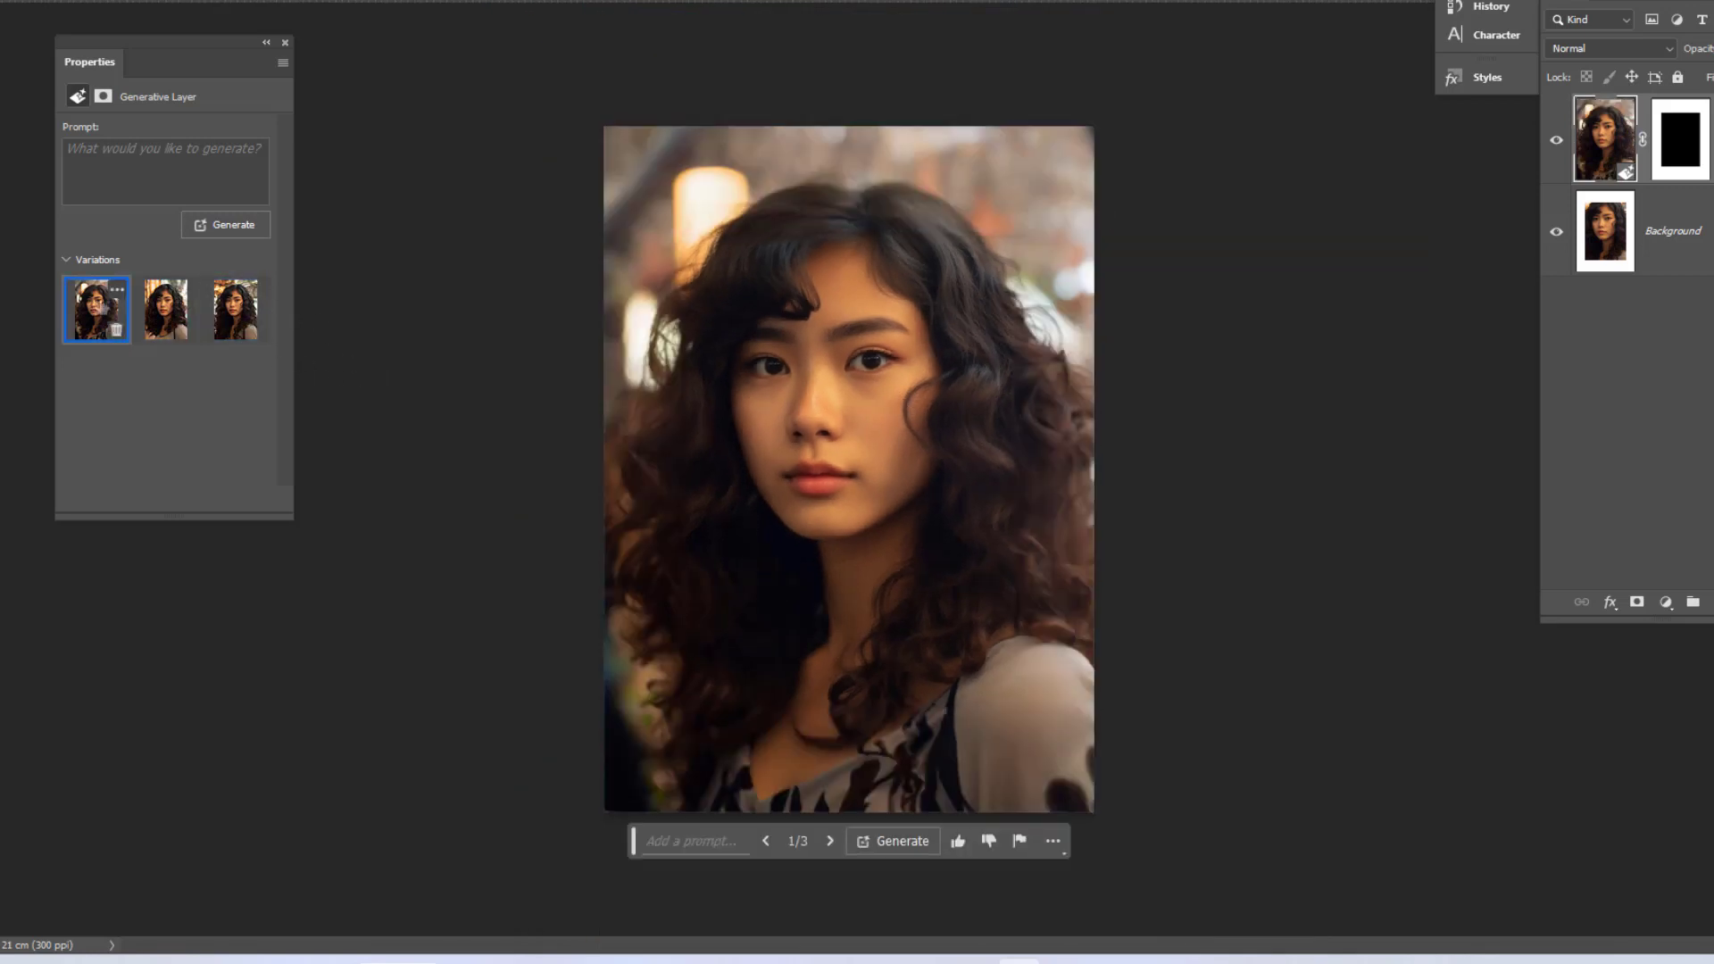
left_click(246, 319)
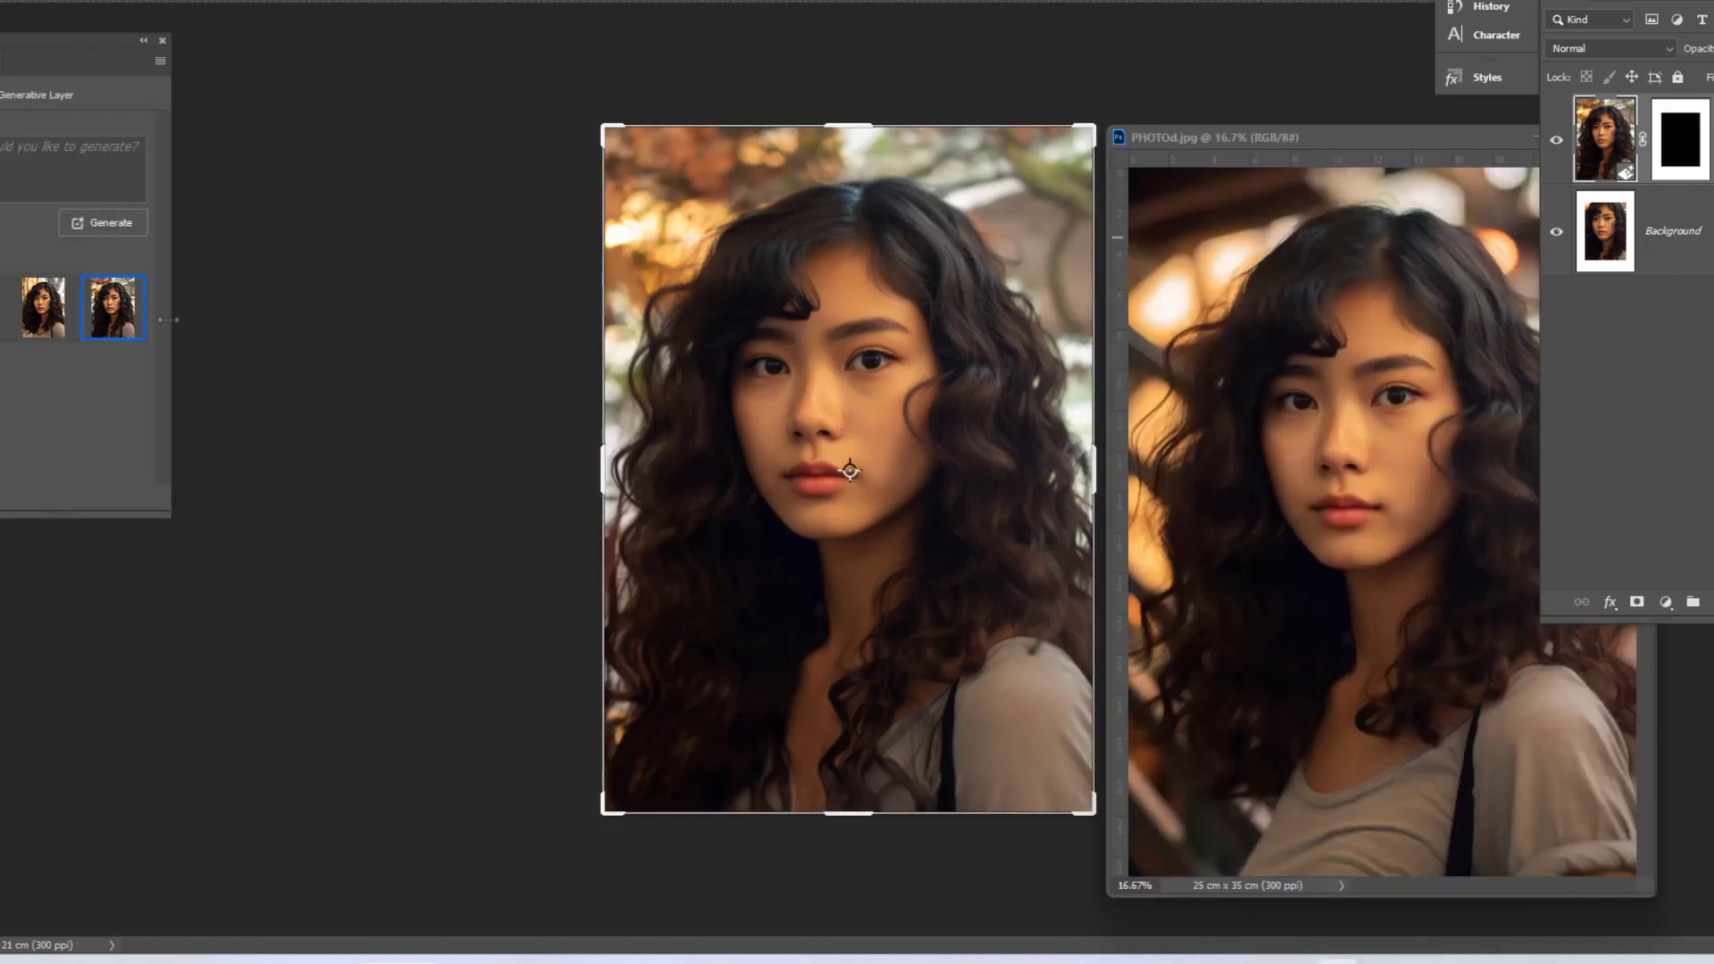
Recheck variations, move PHOTOd.jpg beside the result, and reselect the autumn-foliage third variation.
left_click(42, 307)
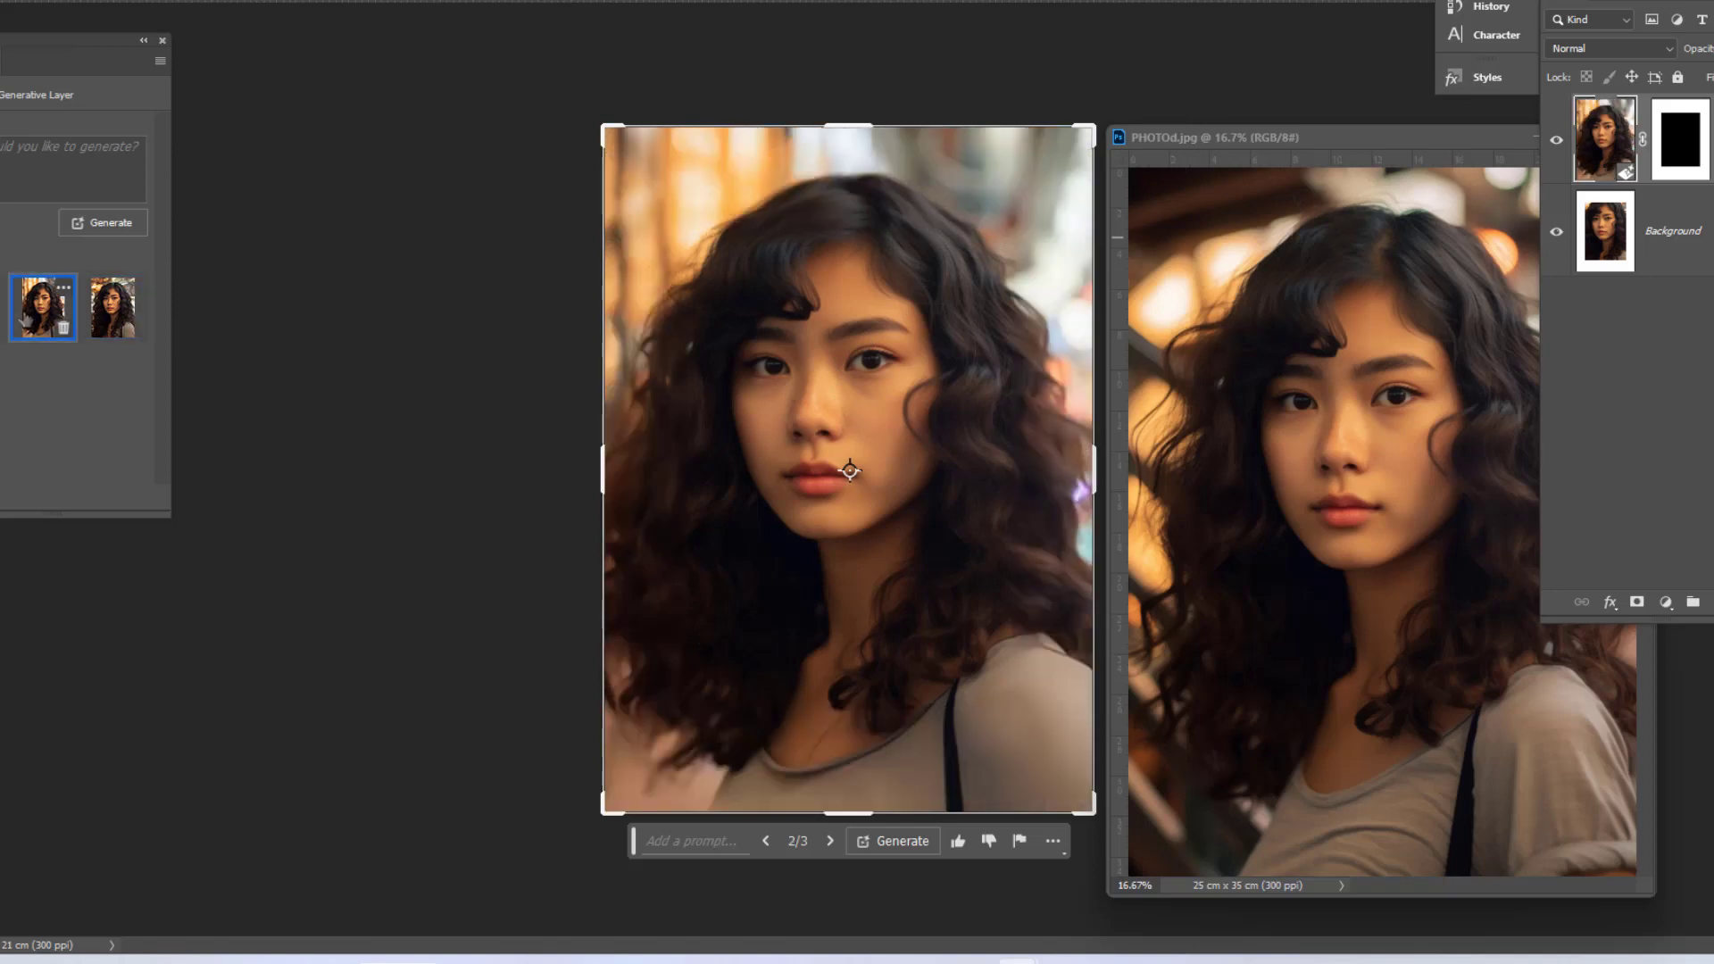
left_click(100, 321)
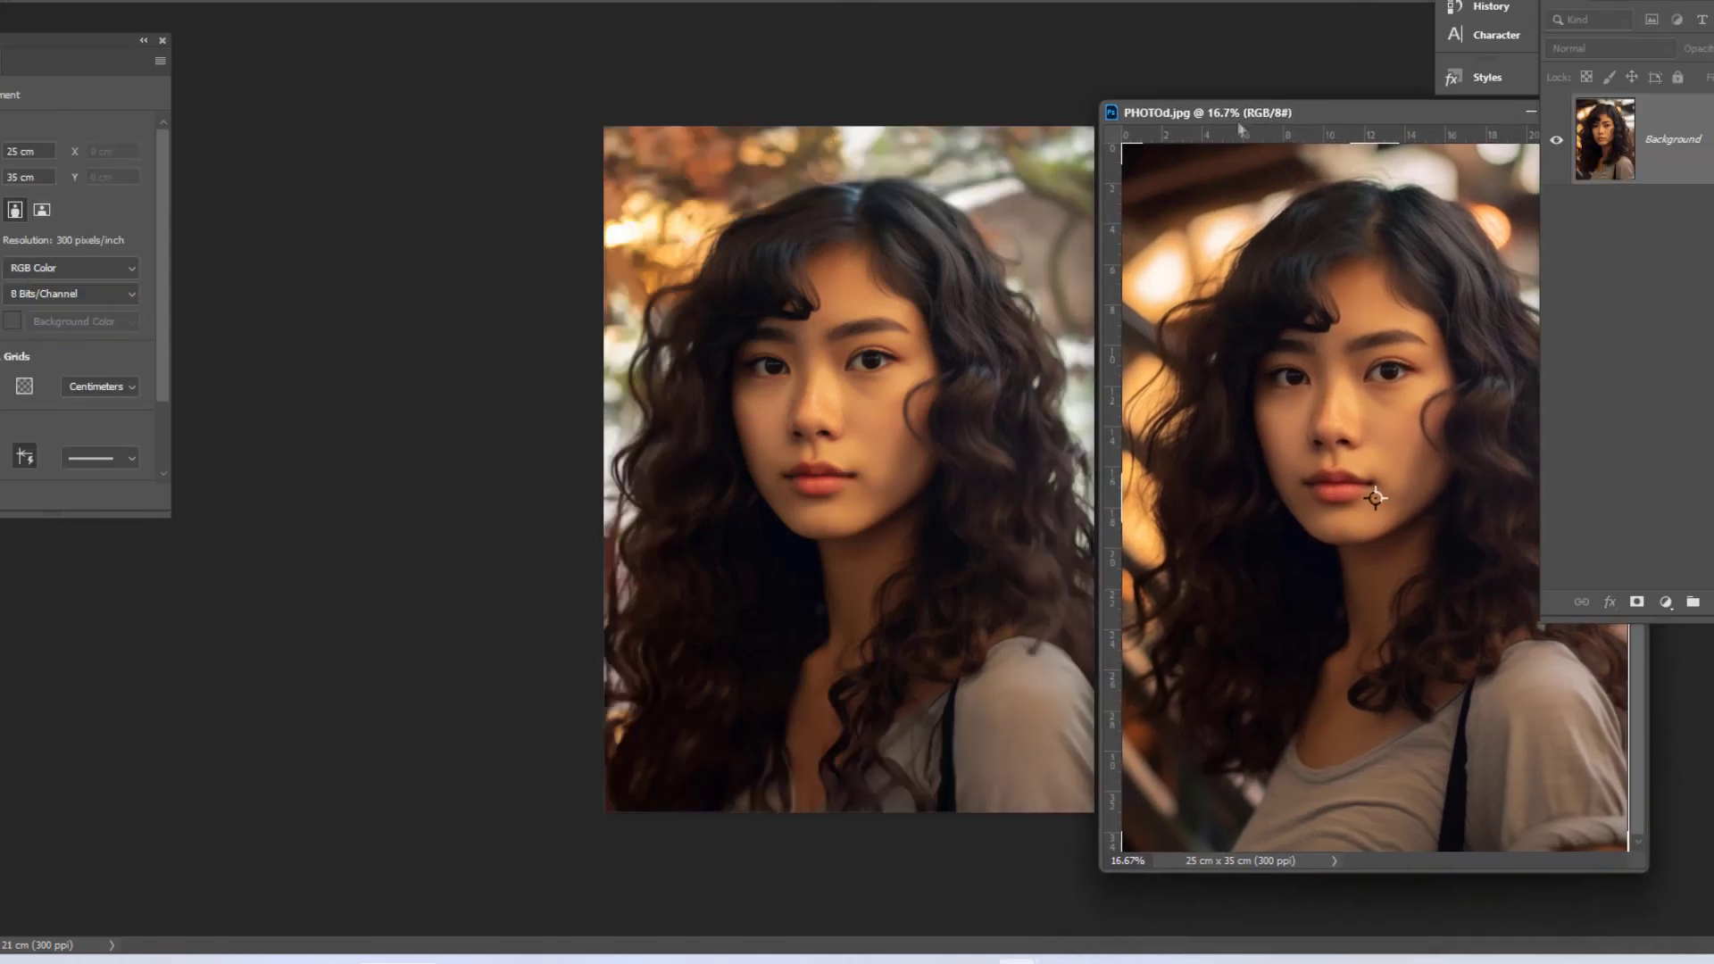
left_click(1598, 4)
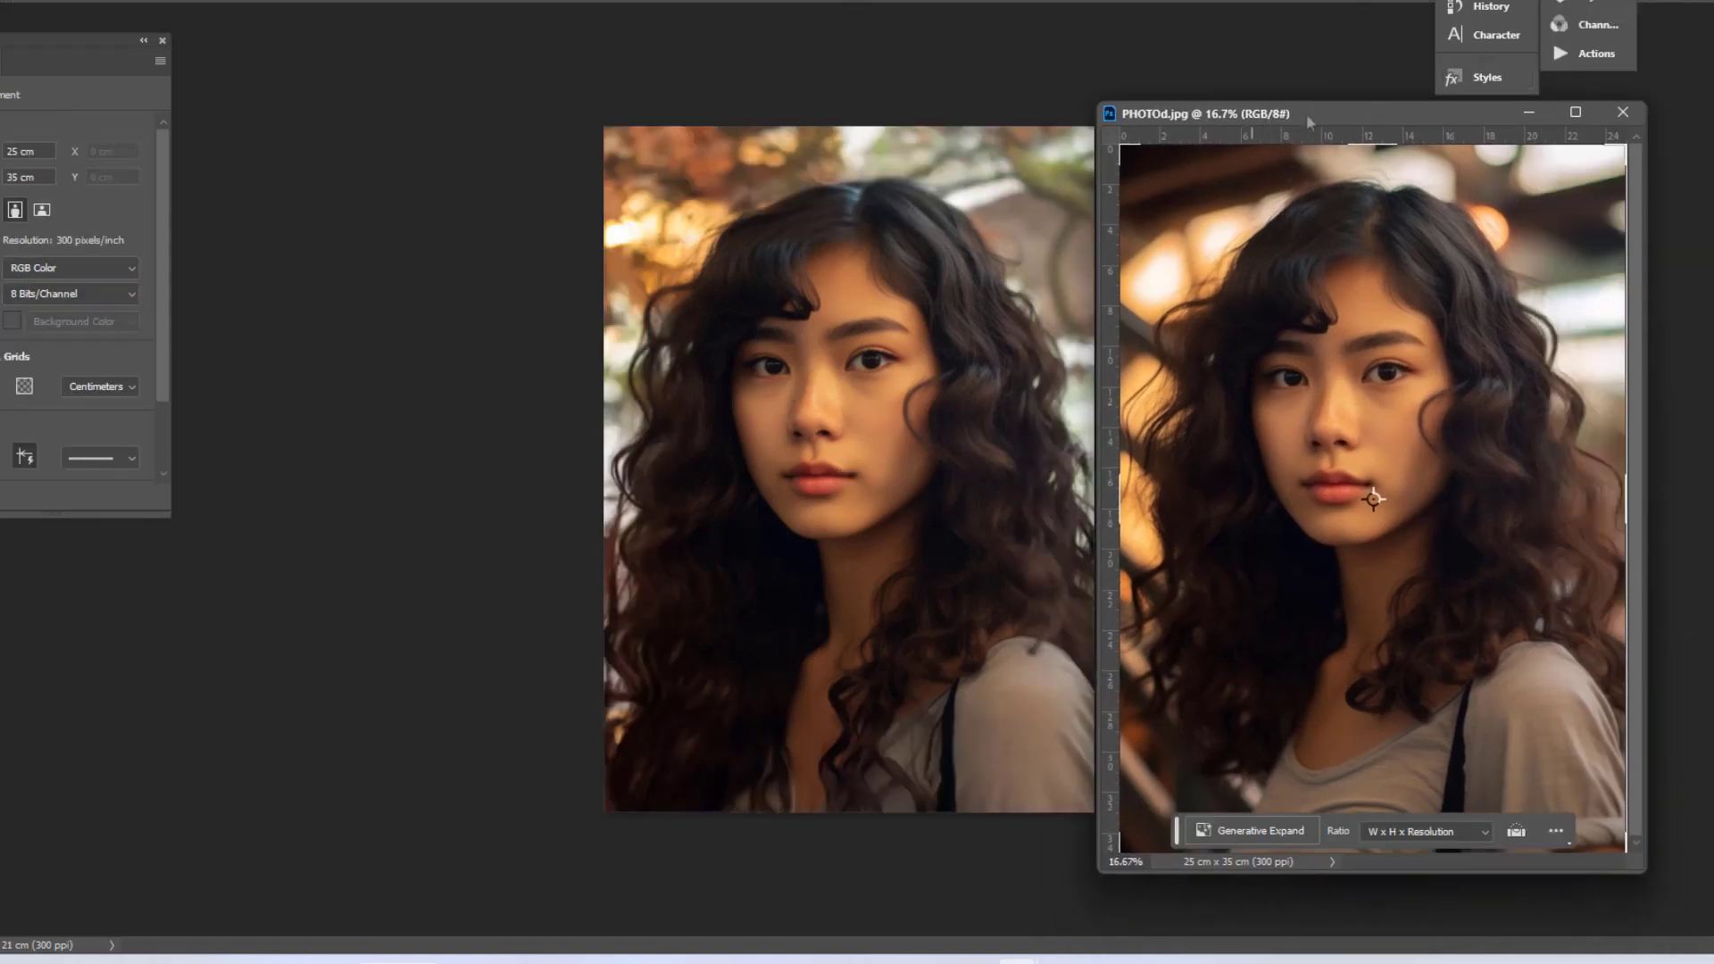
left_click_drag(1309, 120, 1349, 96)
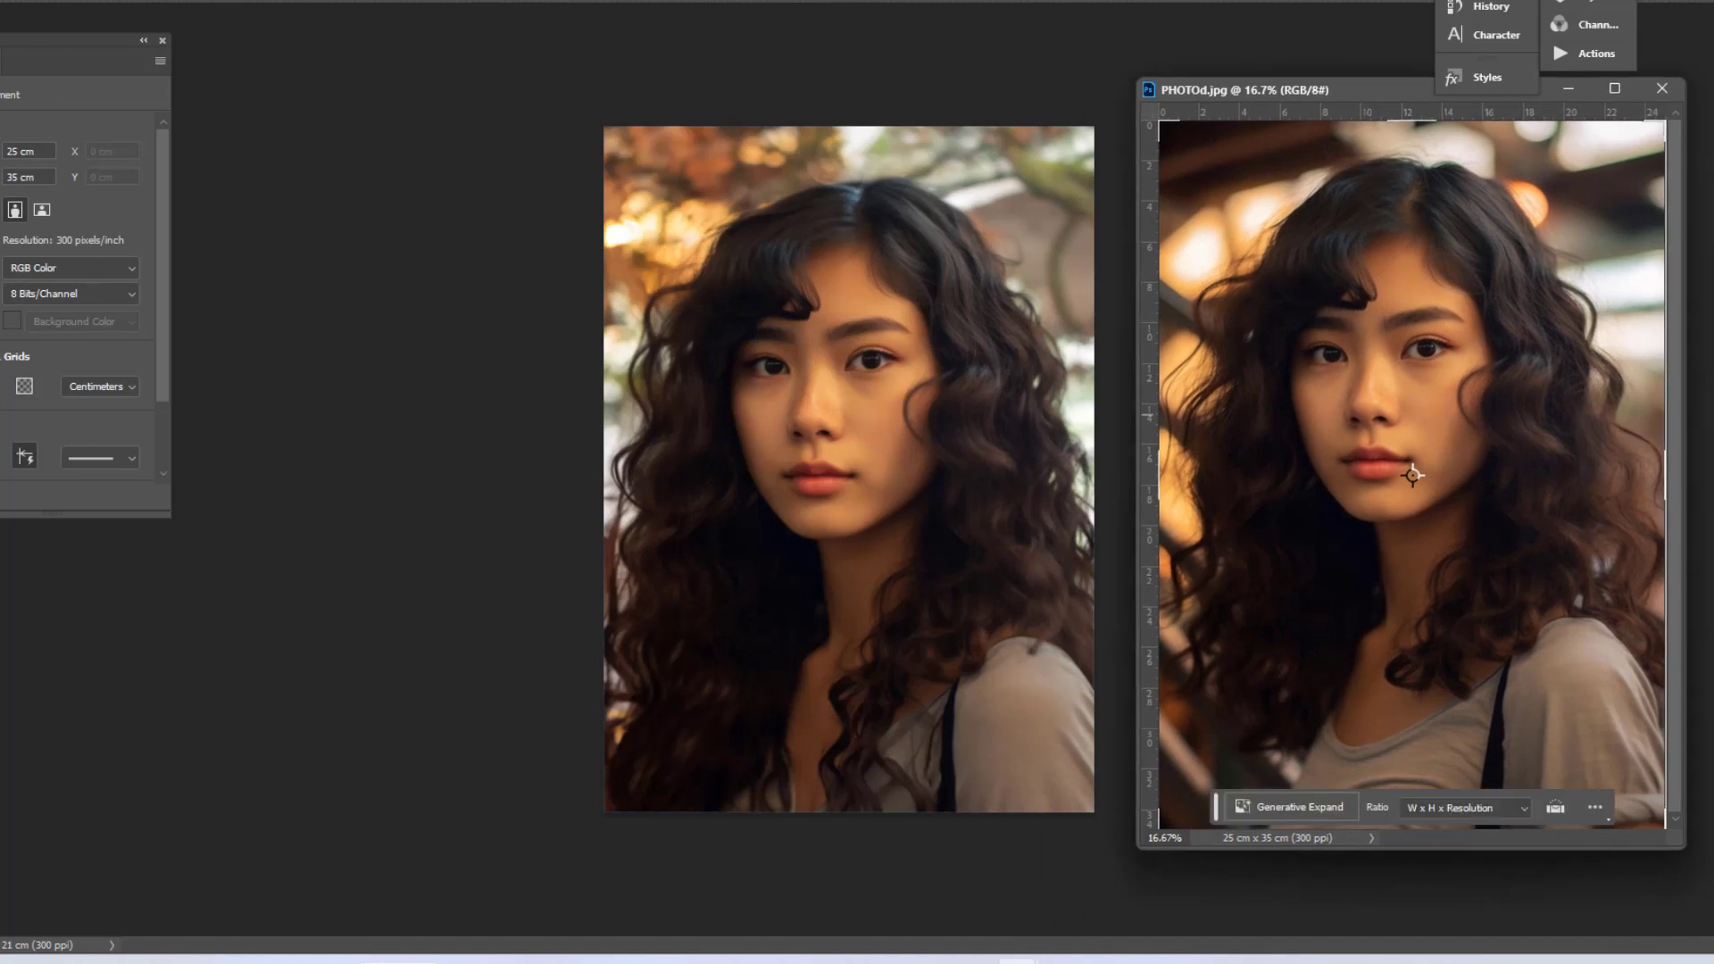
left_click(850, 470)
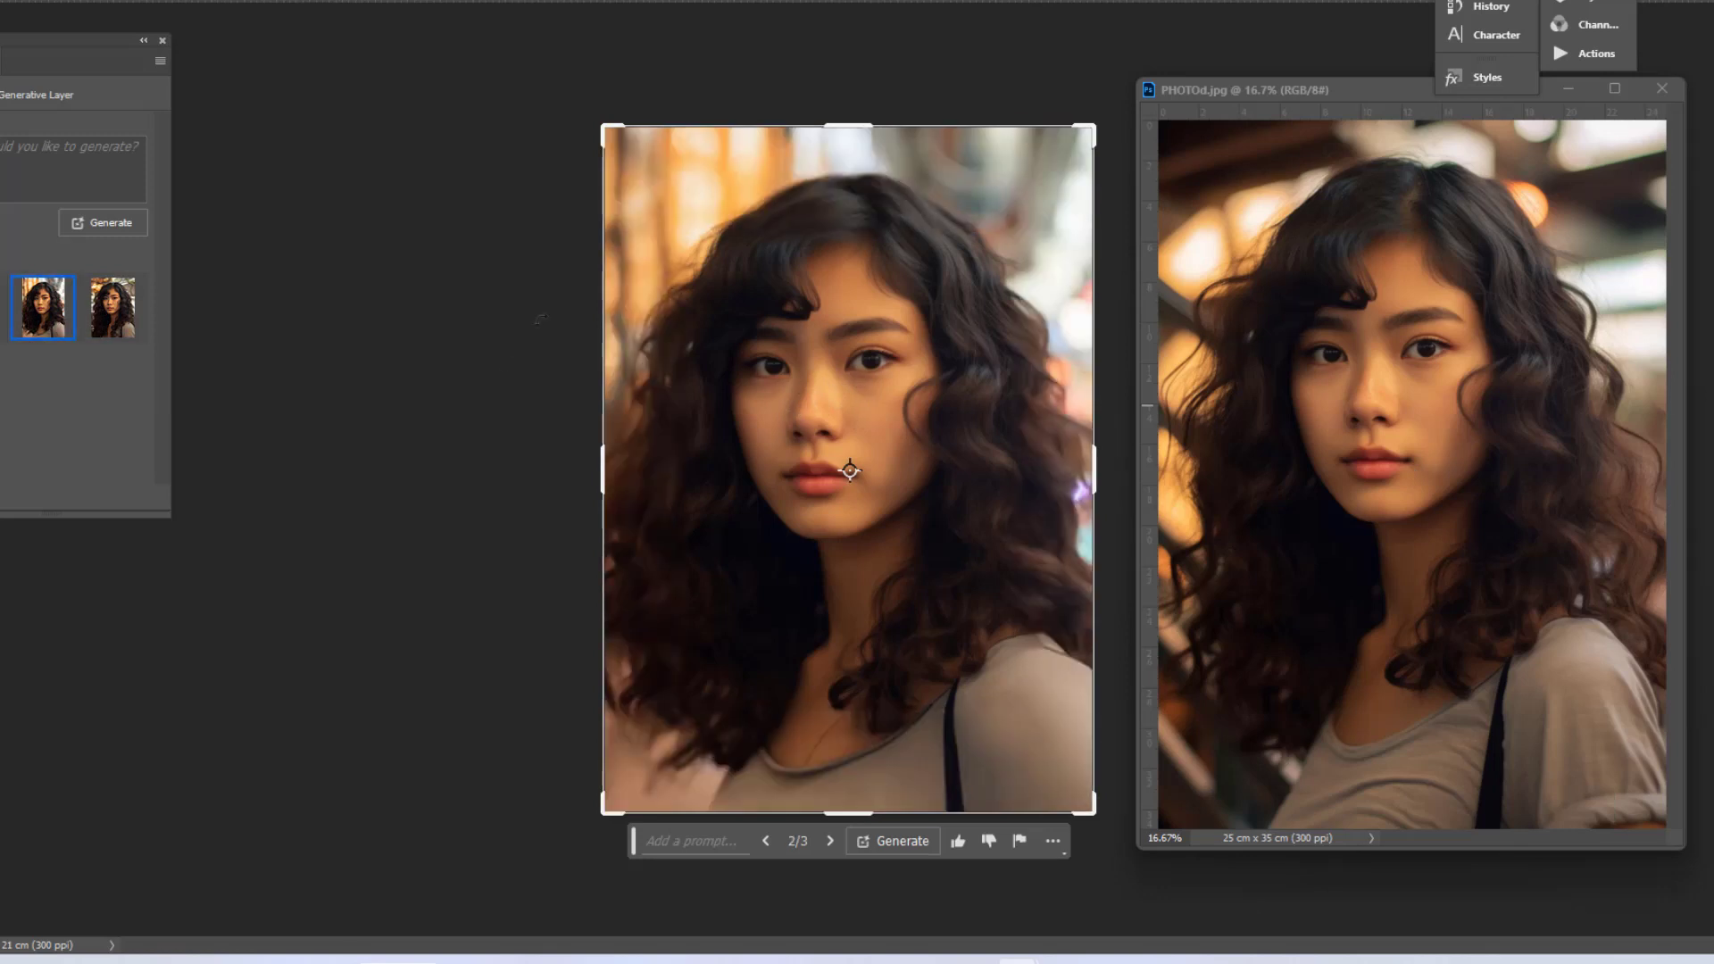
left_click(112, 307)
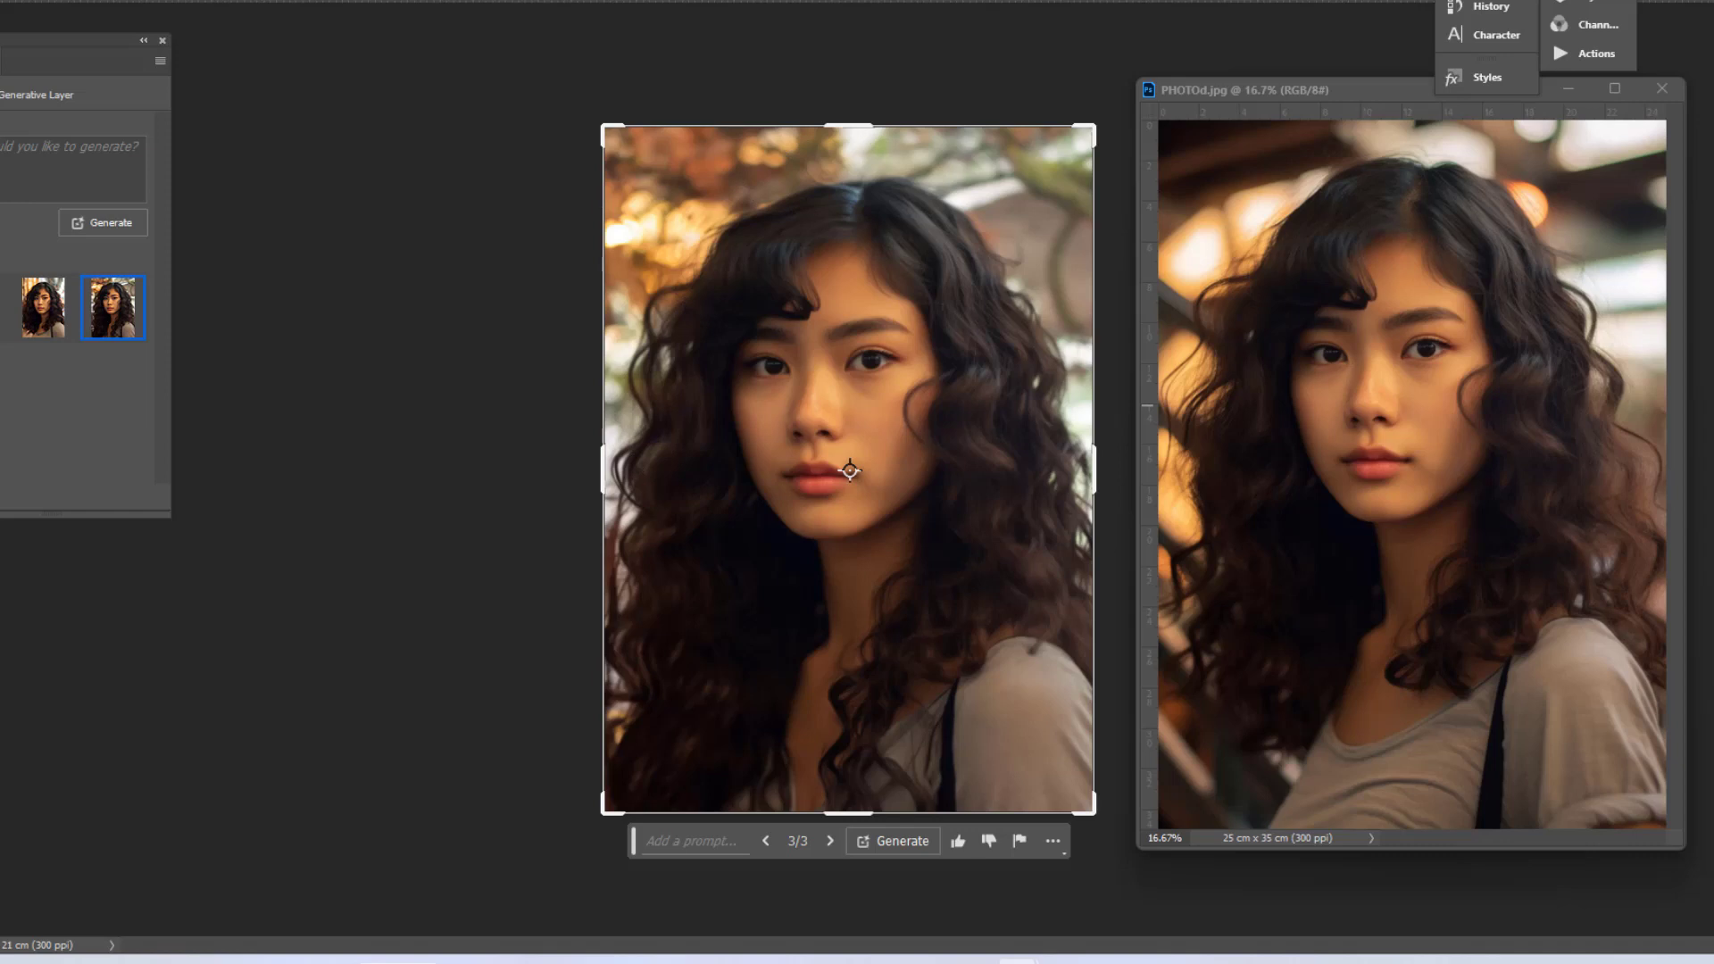
Flip the crop frame to landscape and widen the balloon-girl picture sideways with Generative Expand.
left_click(807, 429)
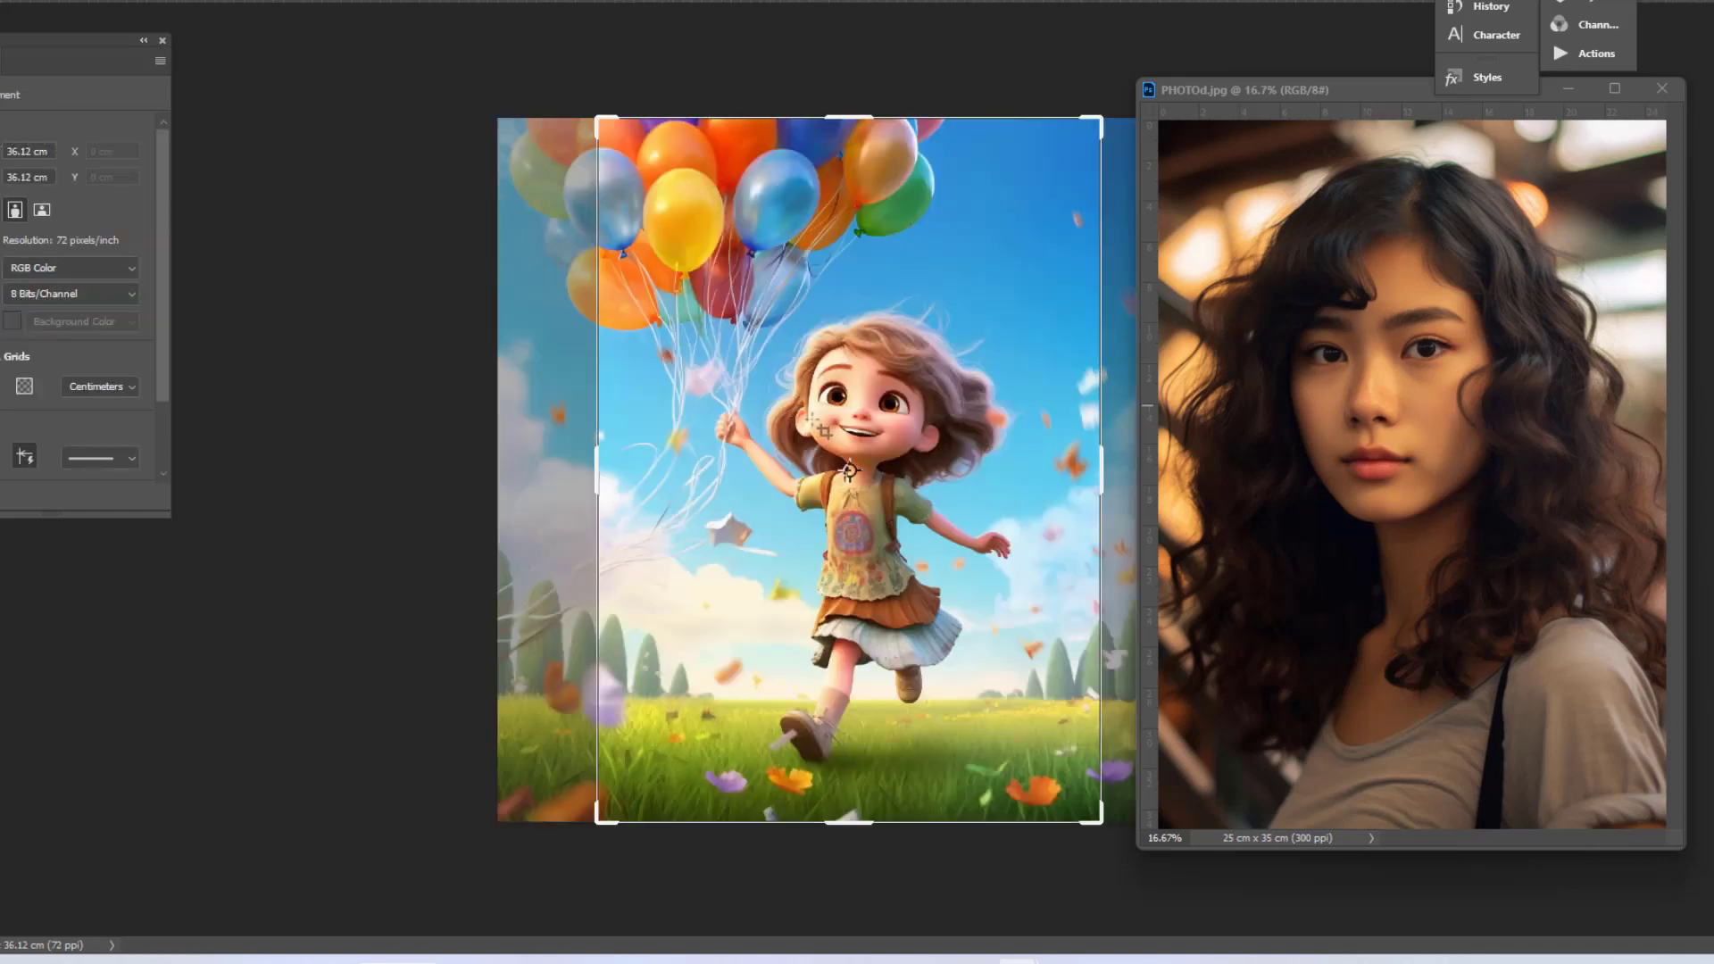
left_click(1664, 90)
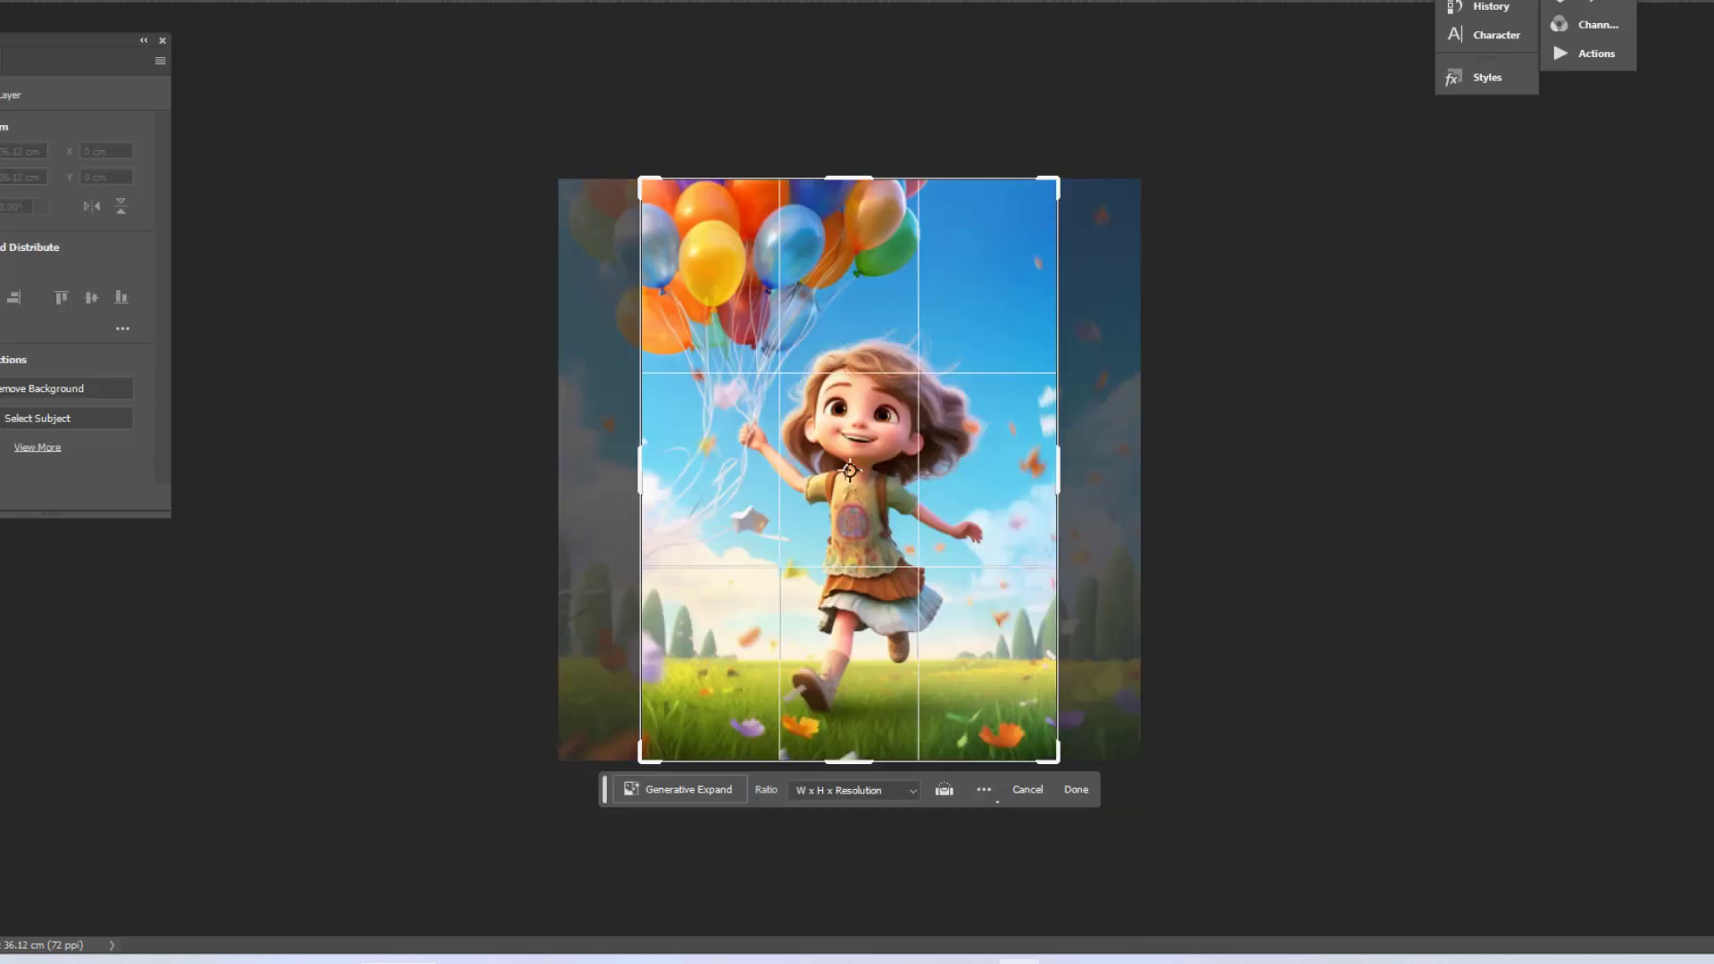
key("x")
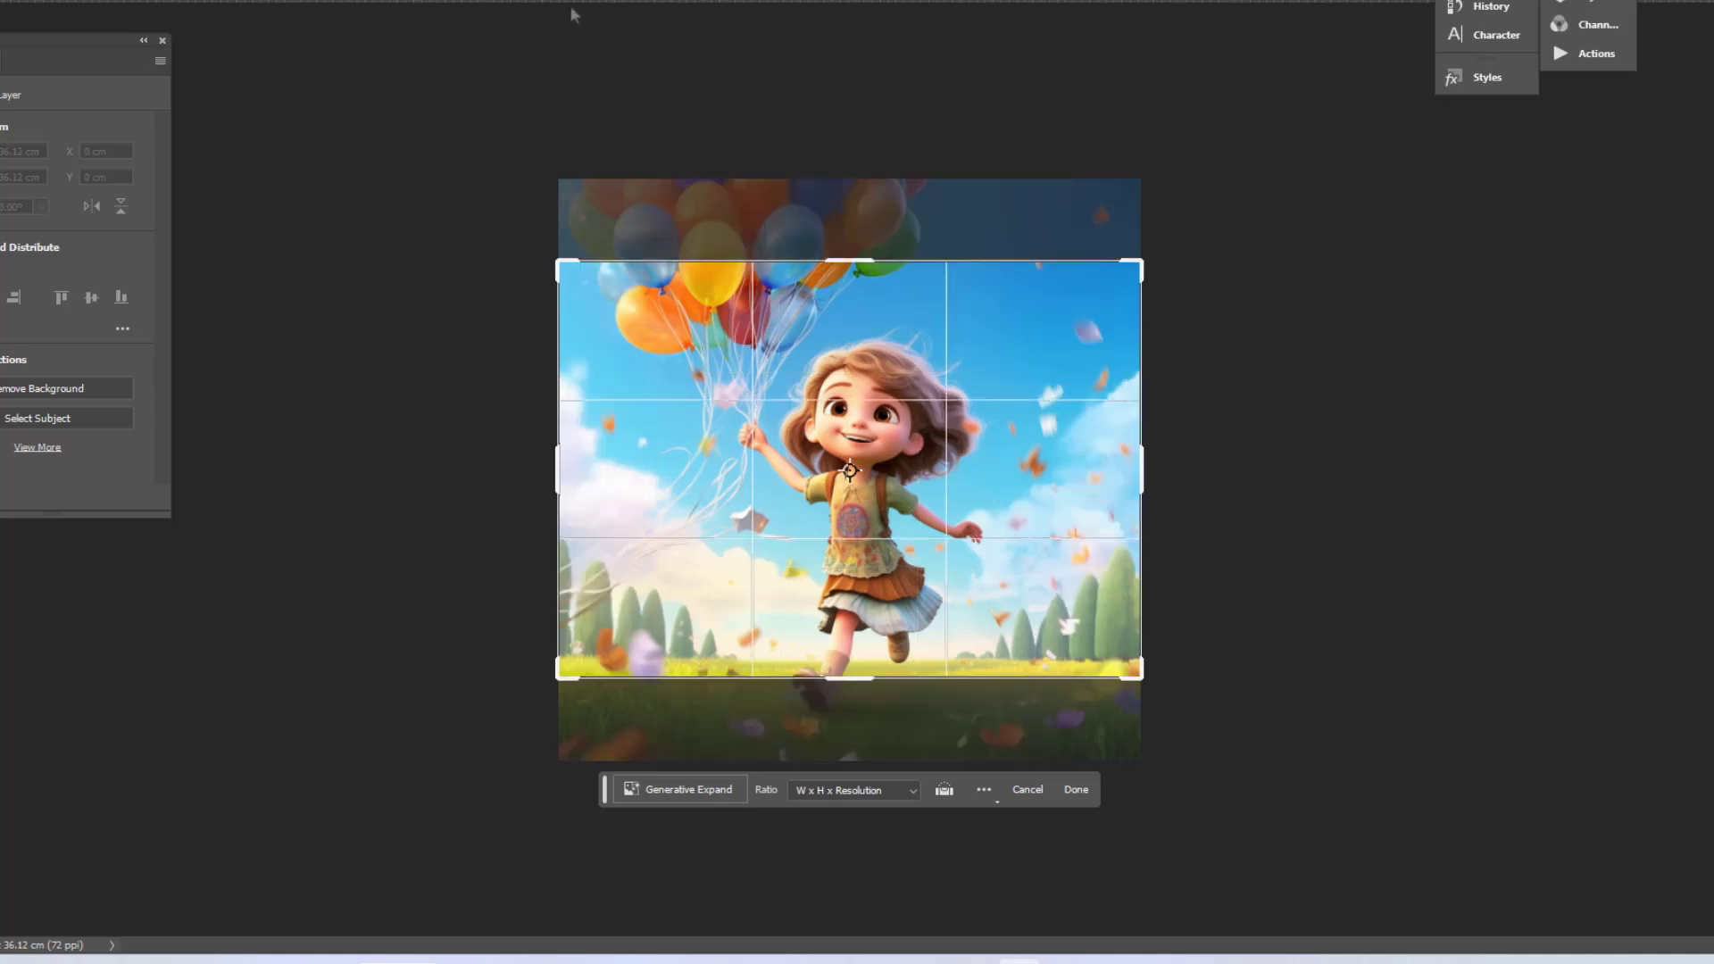
left_click_drag(1148, 266, 1287, 220)
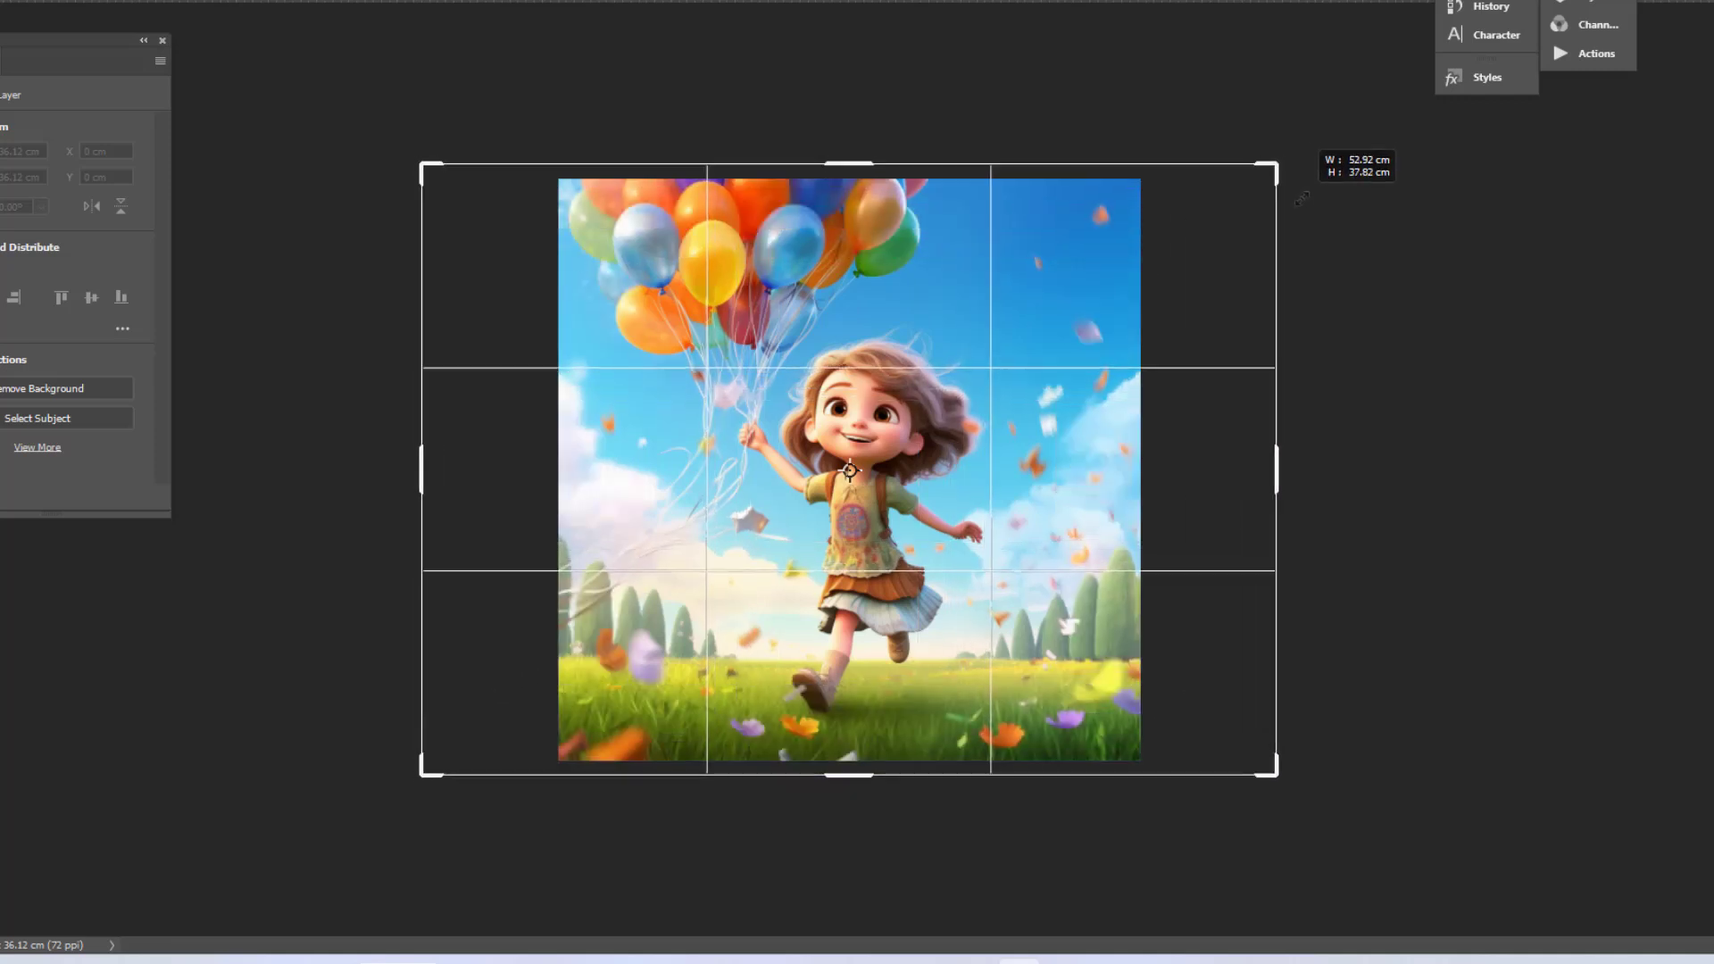
key("Return")
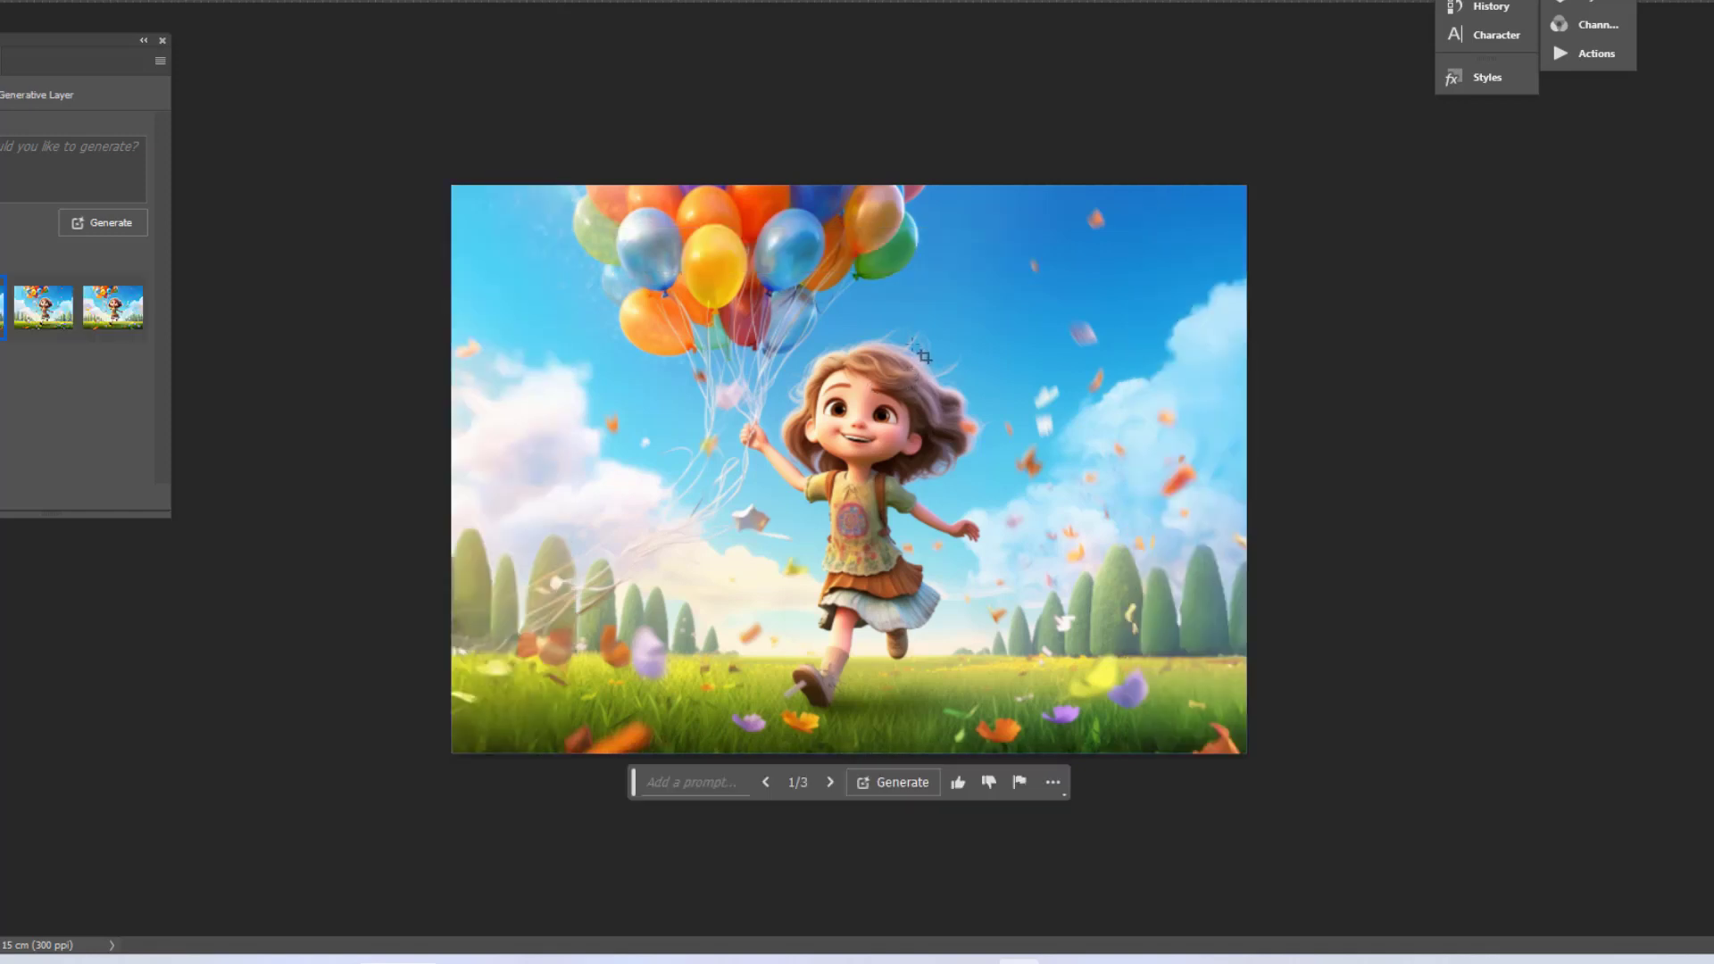
Preview the three generated balloon-girl variations and keep the second one.
left_click(36, 309)
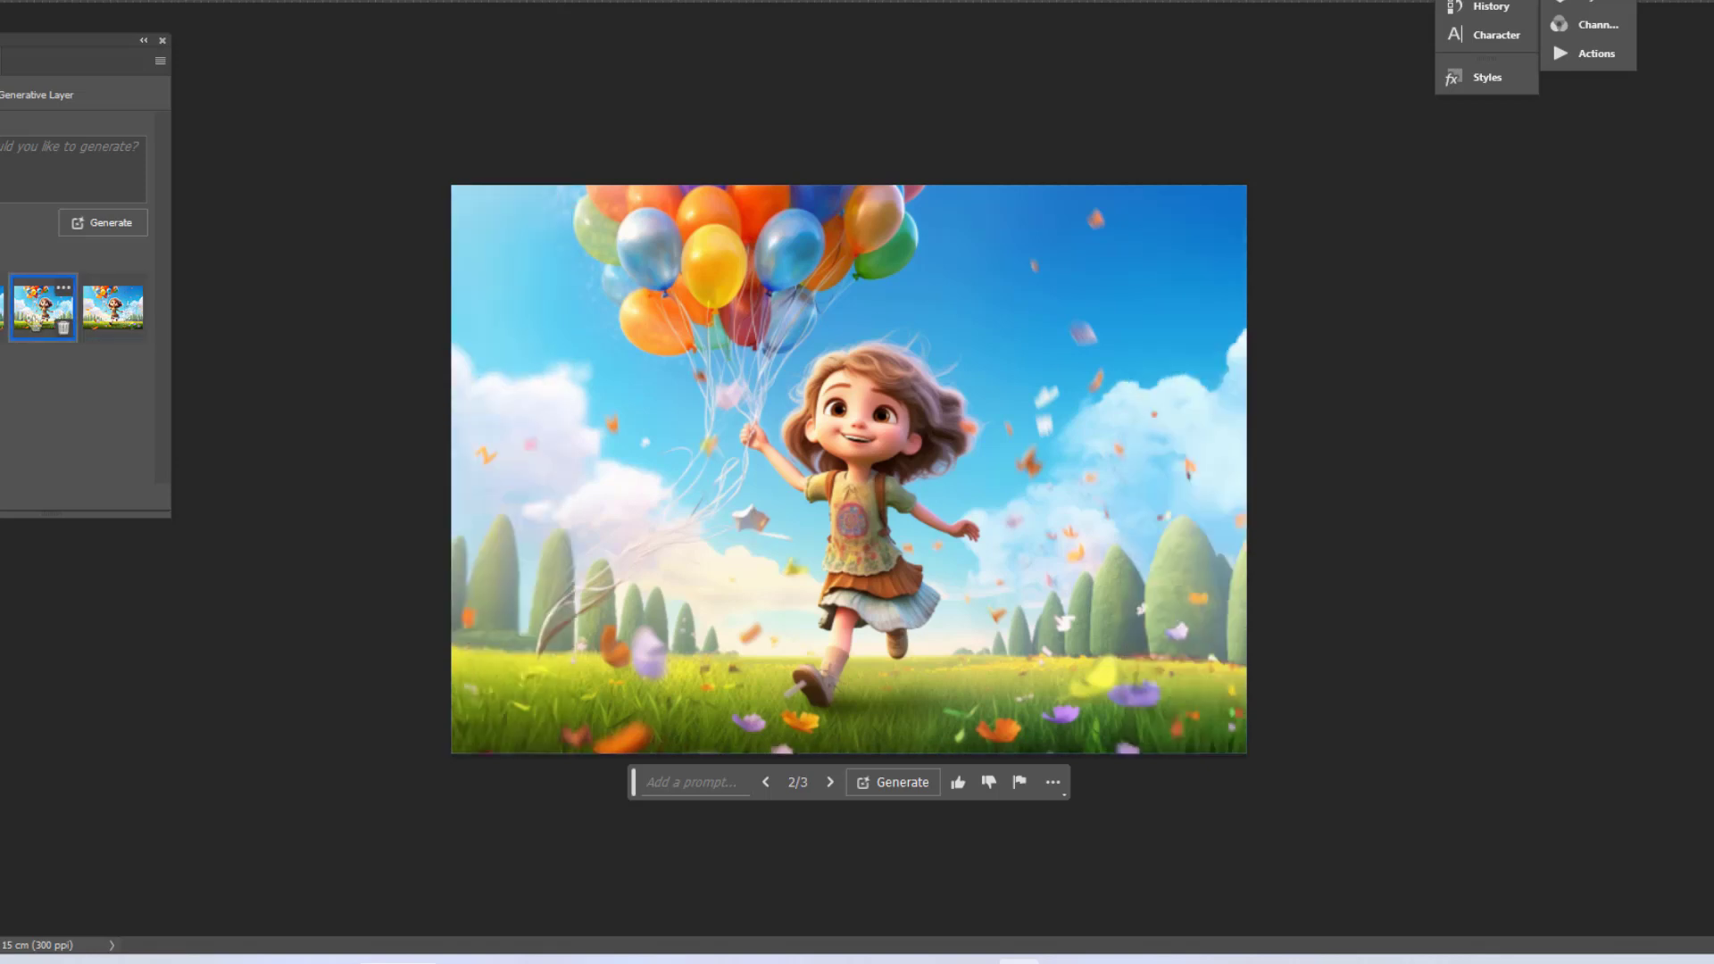
left_click(3, 308)
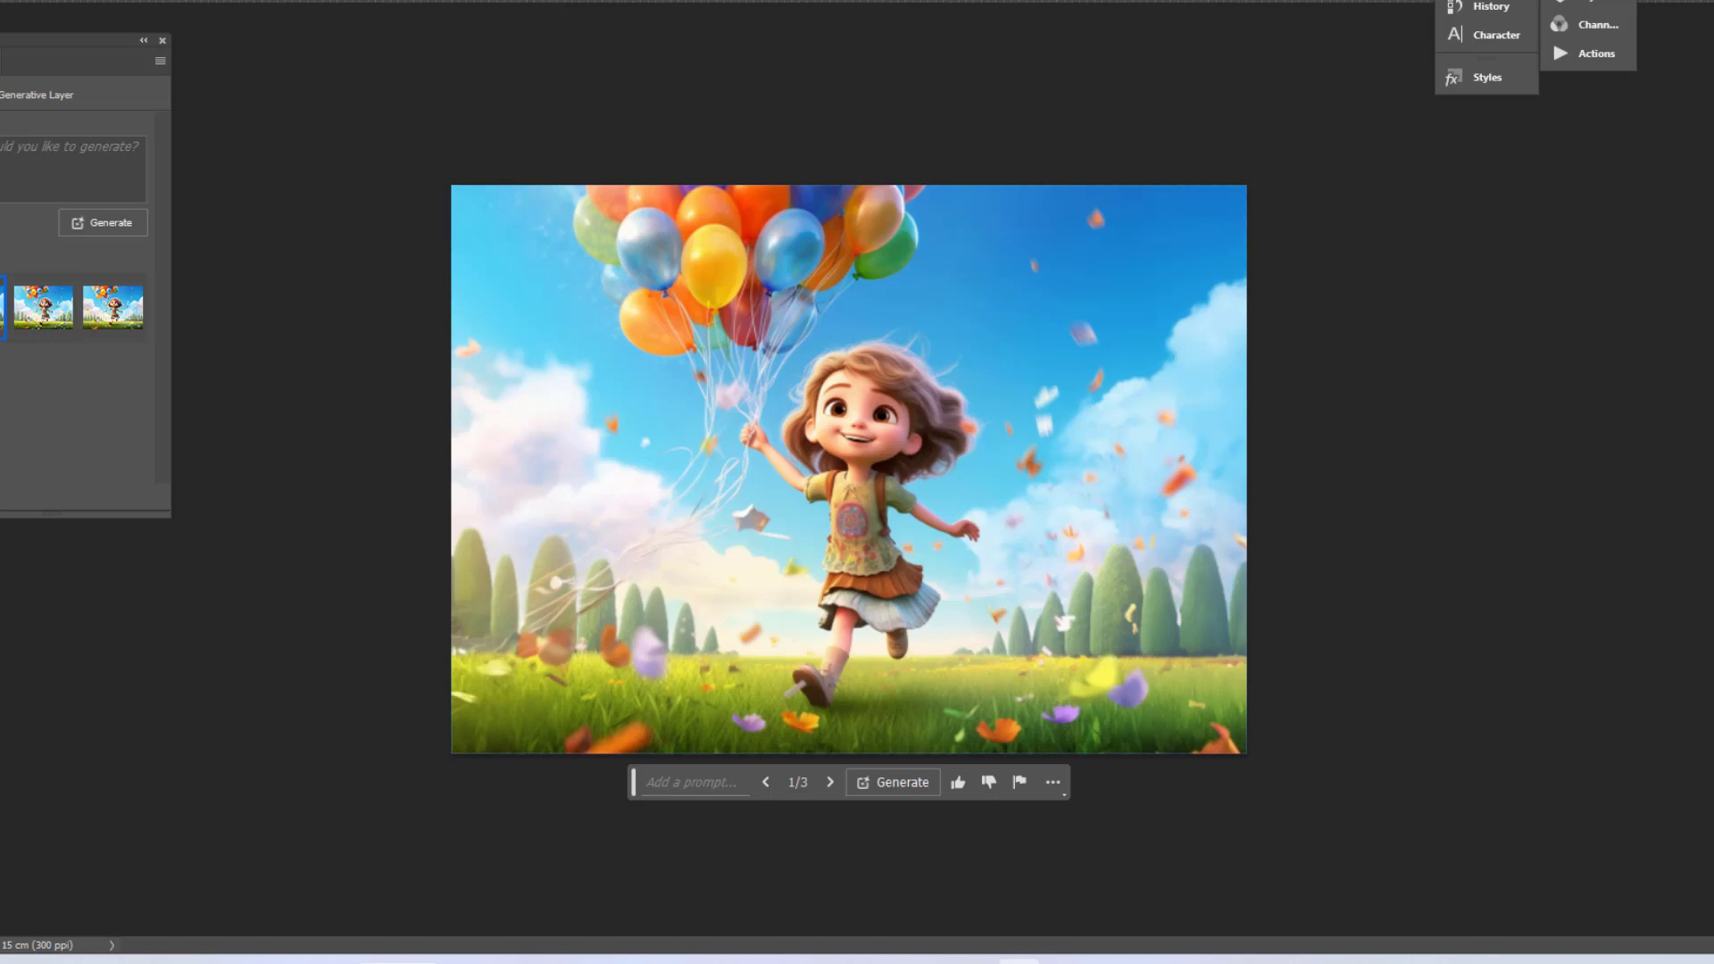
left_click(830, 783)
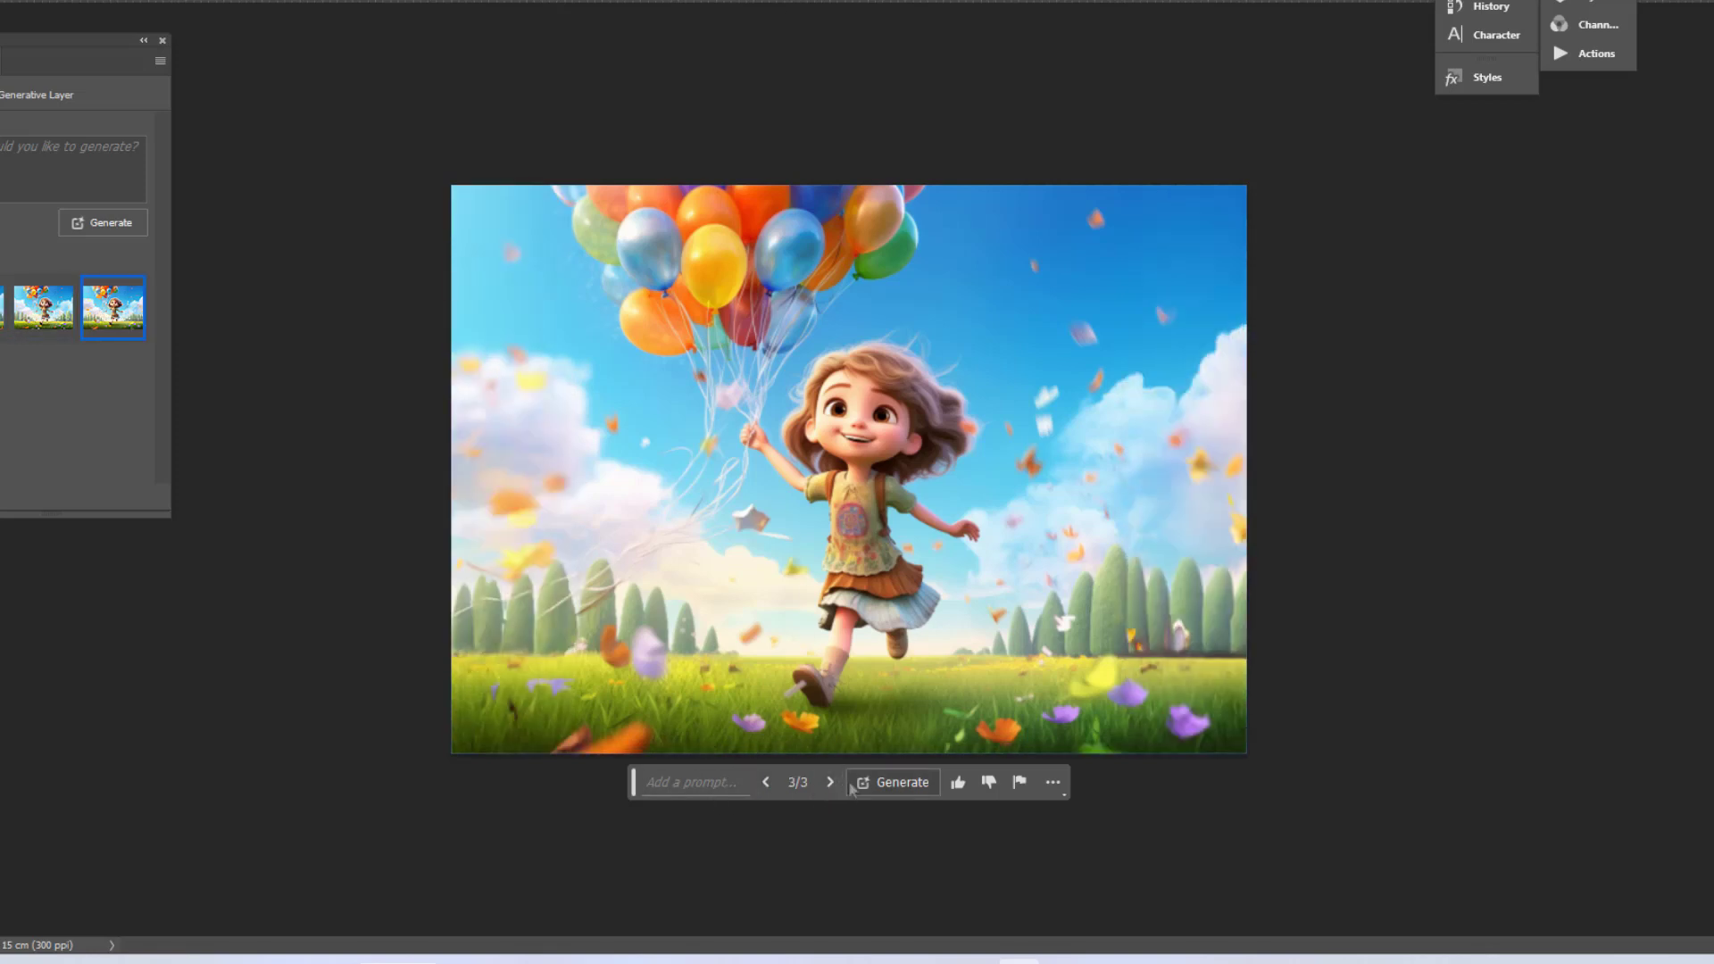
left_click(831, 784)
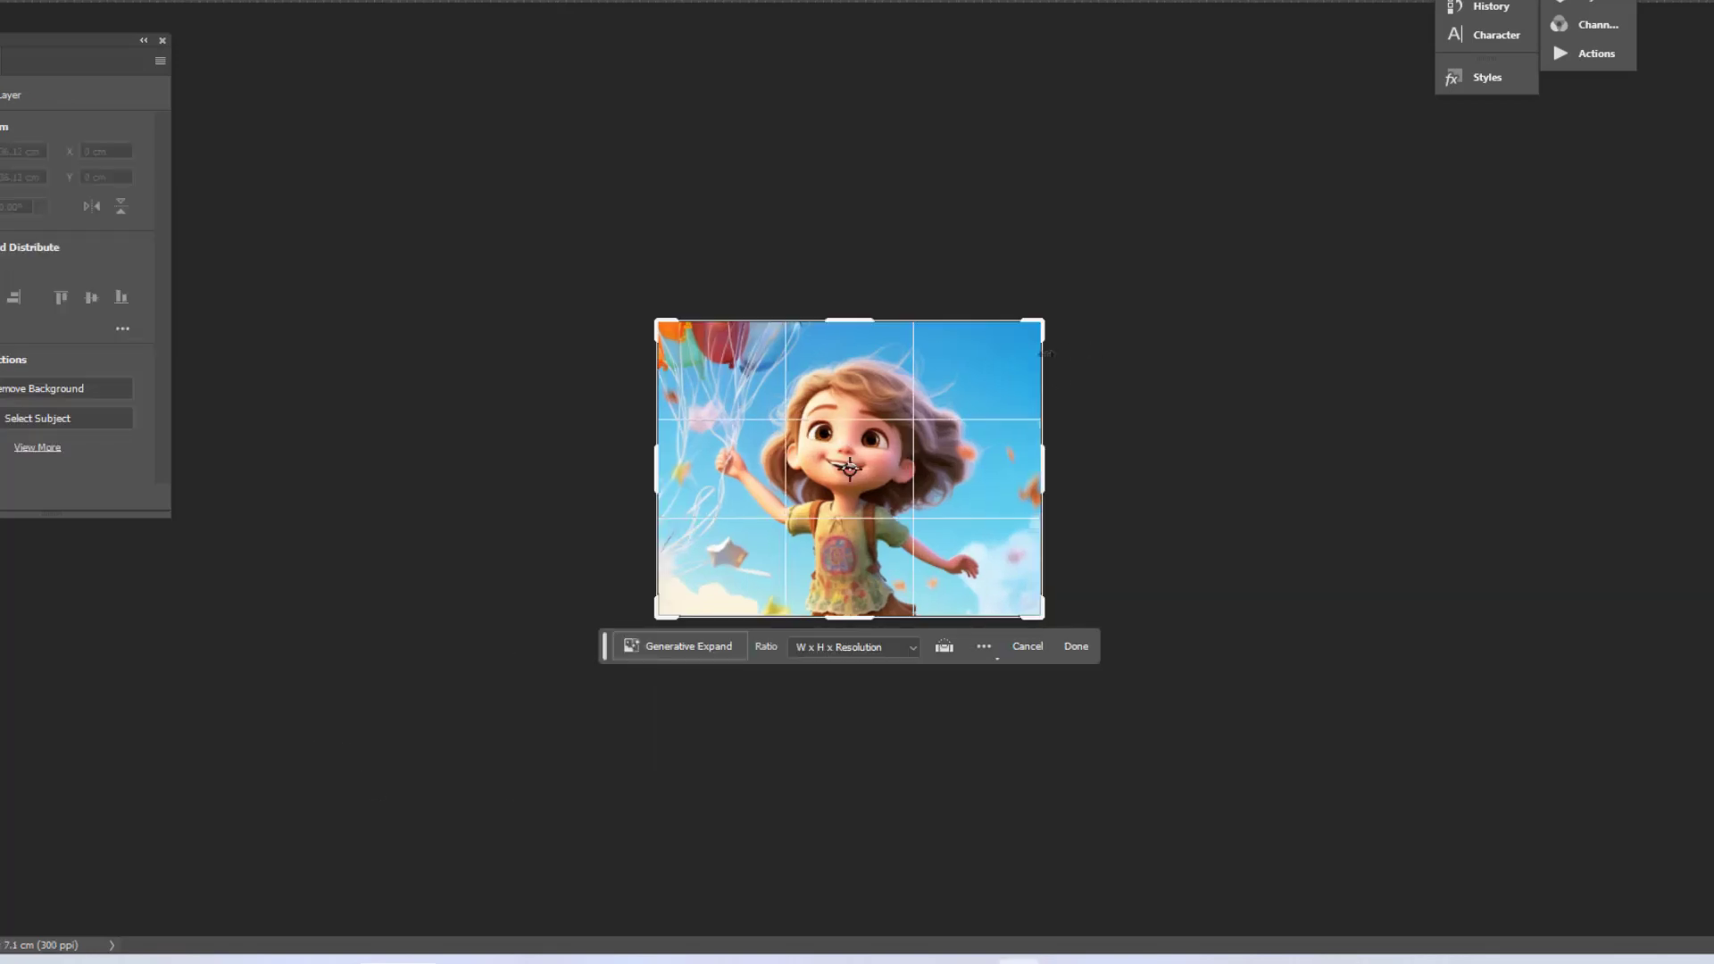
Drag the crop frame outward around the close-up, generate the fill, and zoom out twice to view it.
left_click_drag(1041, 326, 1190, 241)
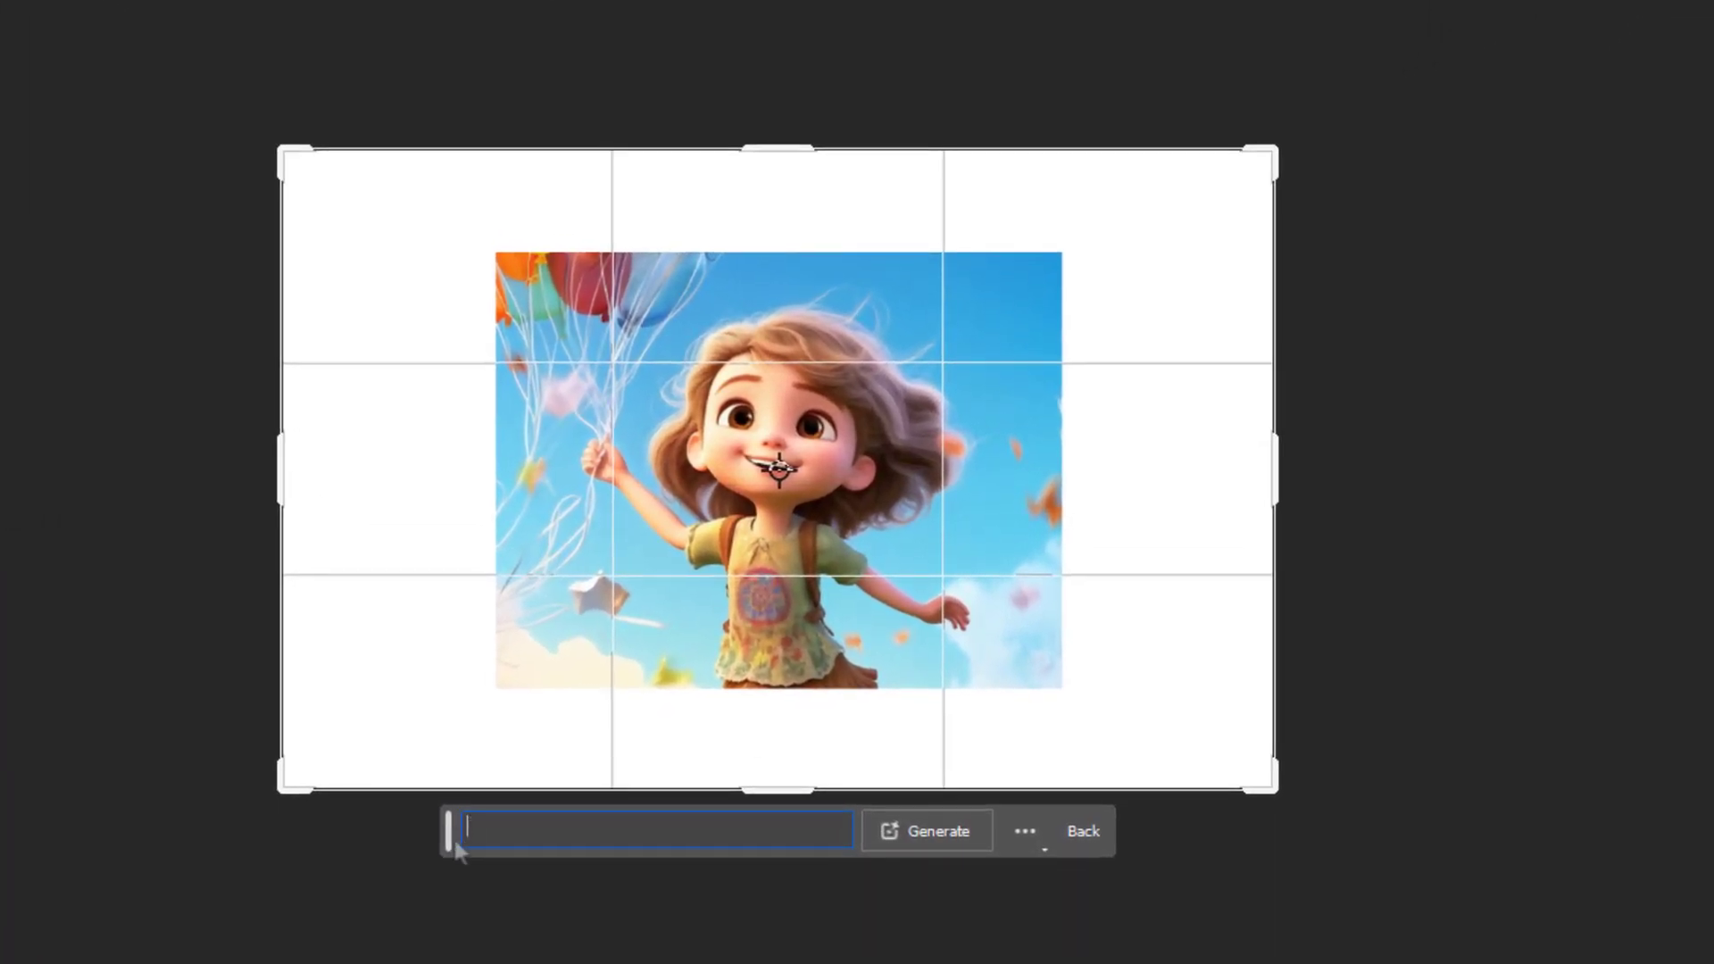
left_click(15, 854)
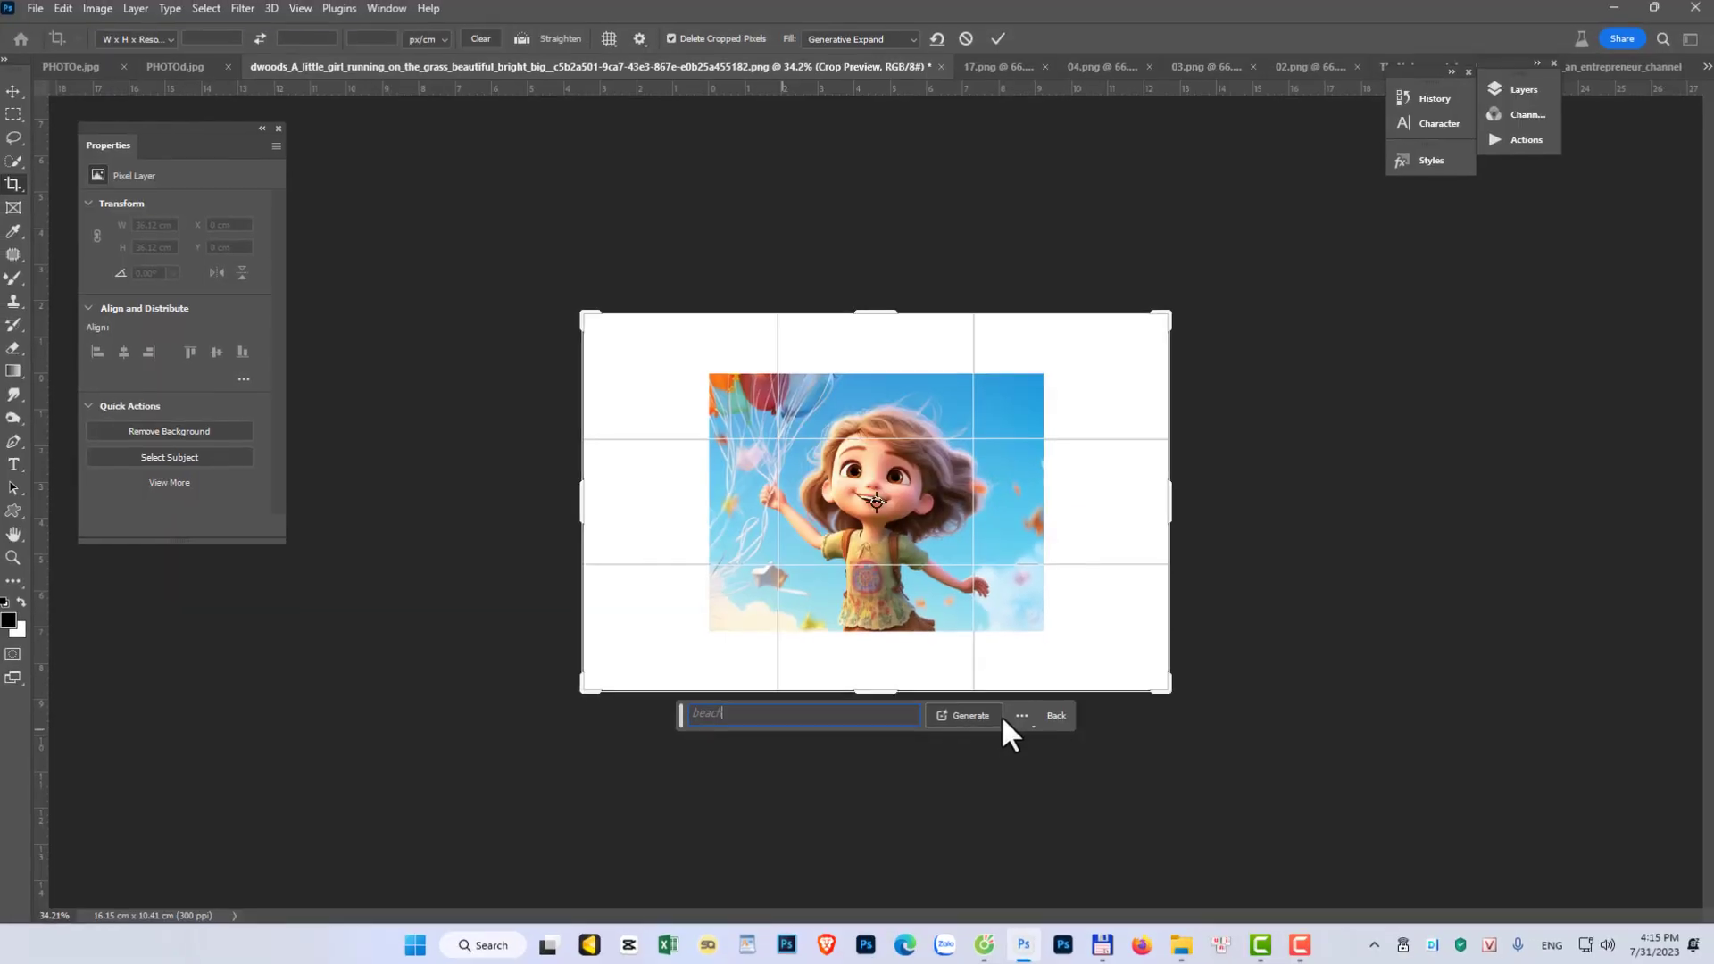
type("beach")
left_click(991, 718)
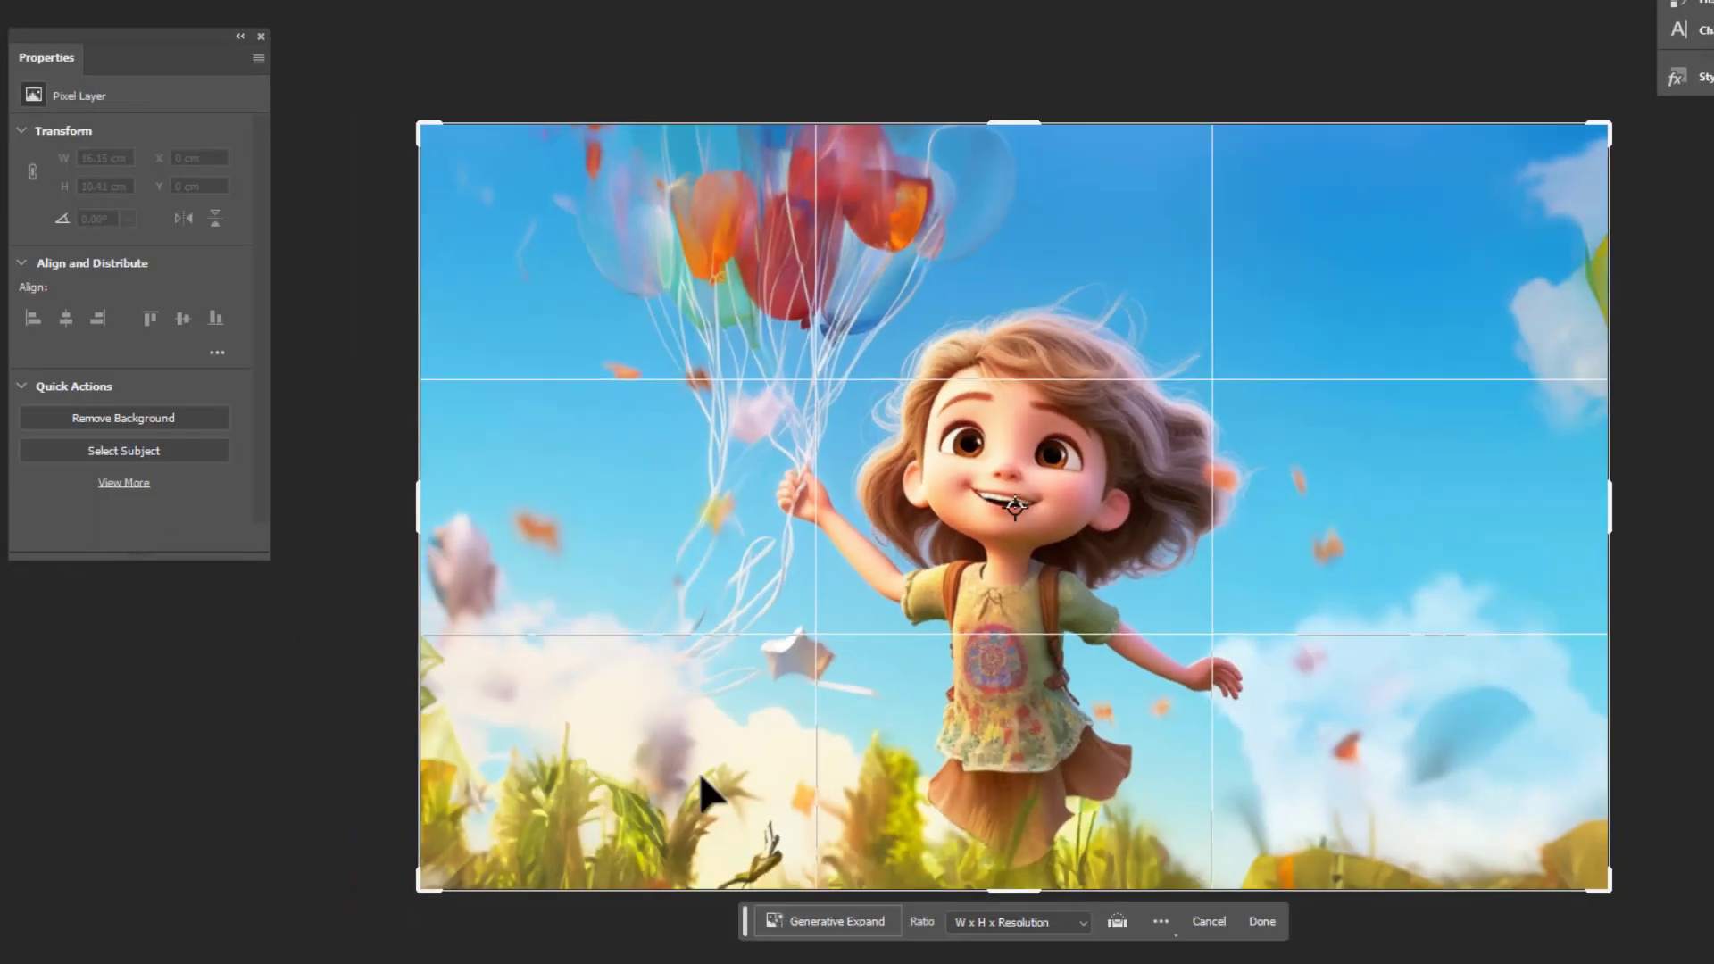
key("ctrl+minus")
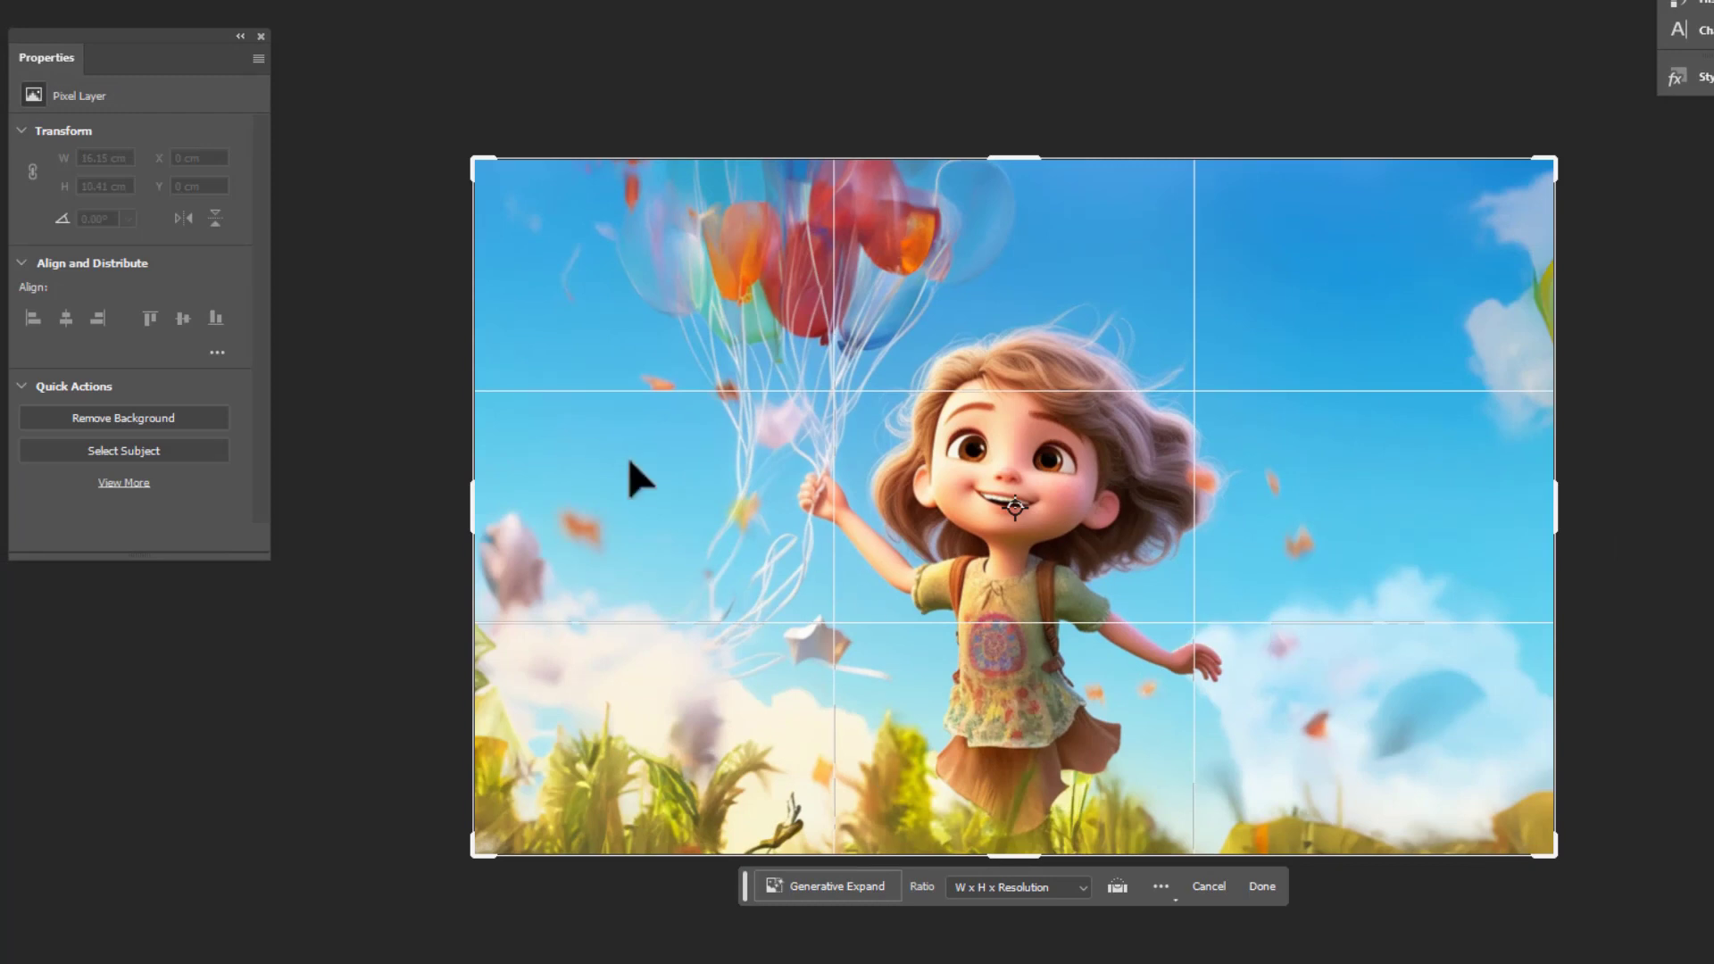
key("ctrl+minus")
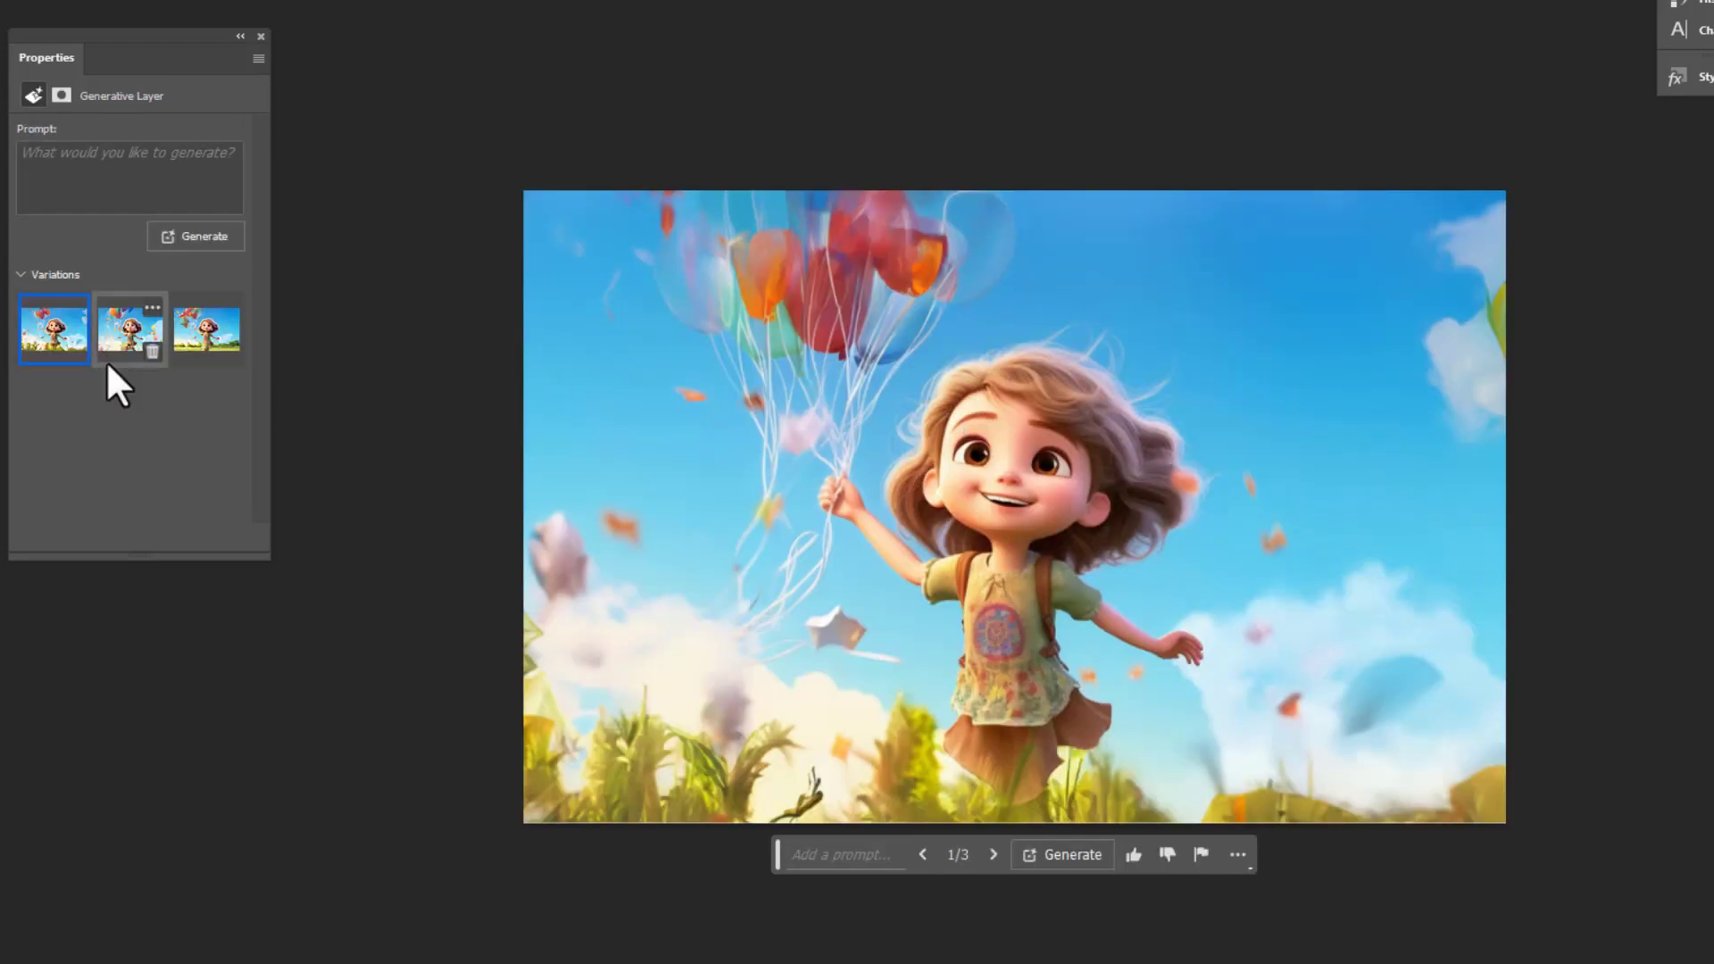
Compare the second and third close-up variations, keep the first, and zoom to inspect the face.
left_click(125, 335)
left_click(201, 334)
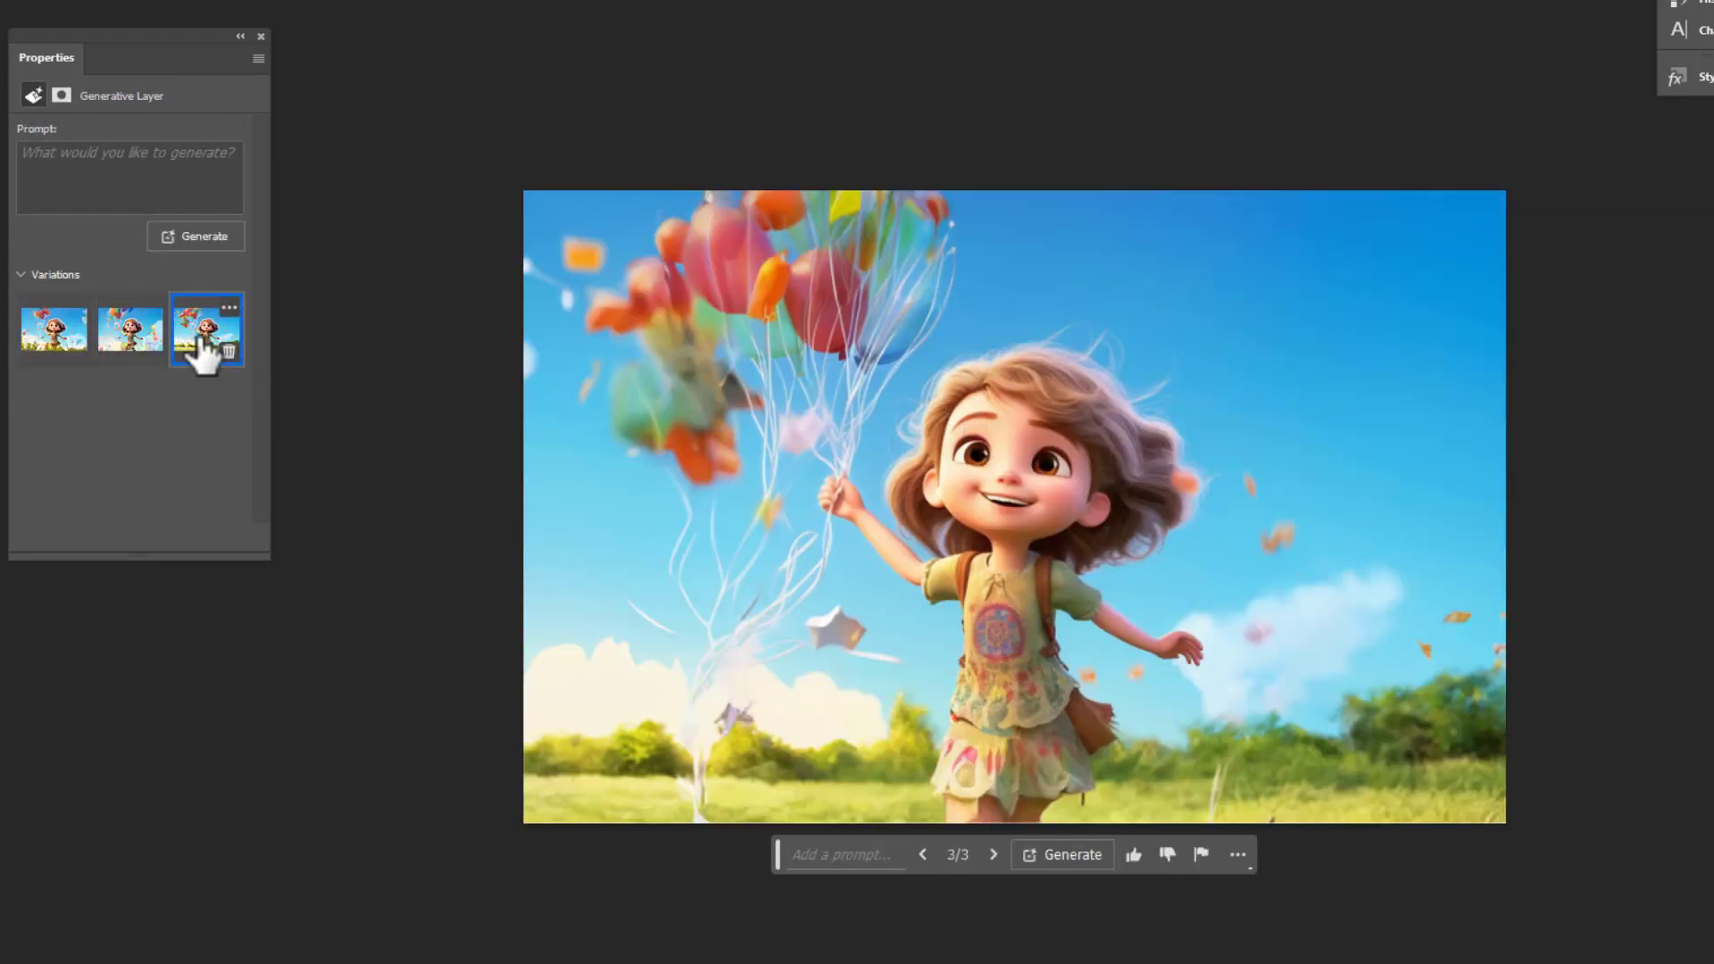
left_click(52, 337)
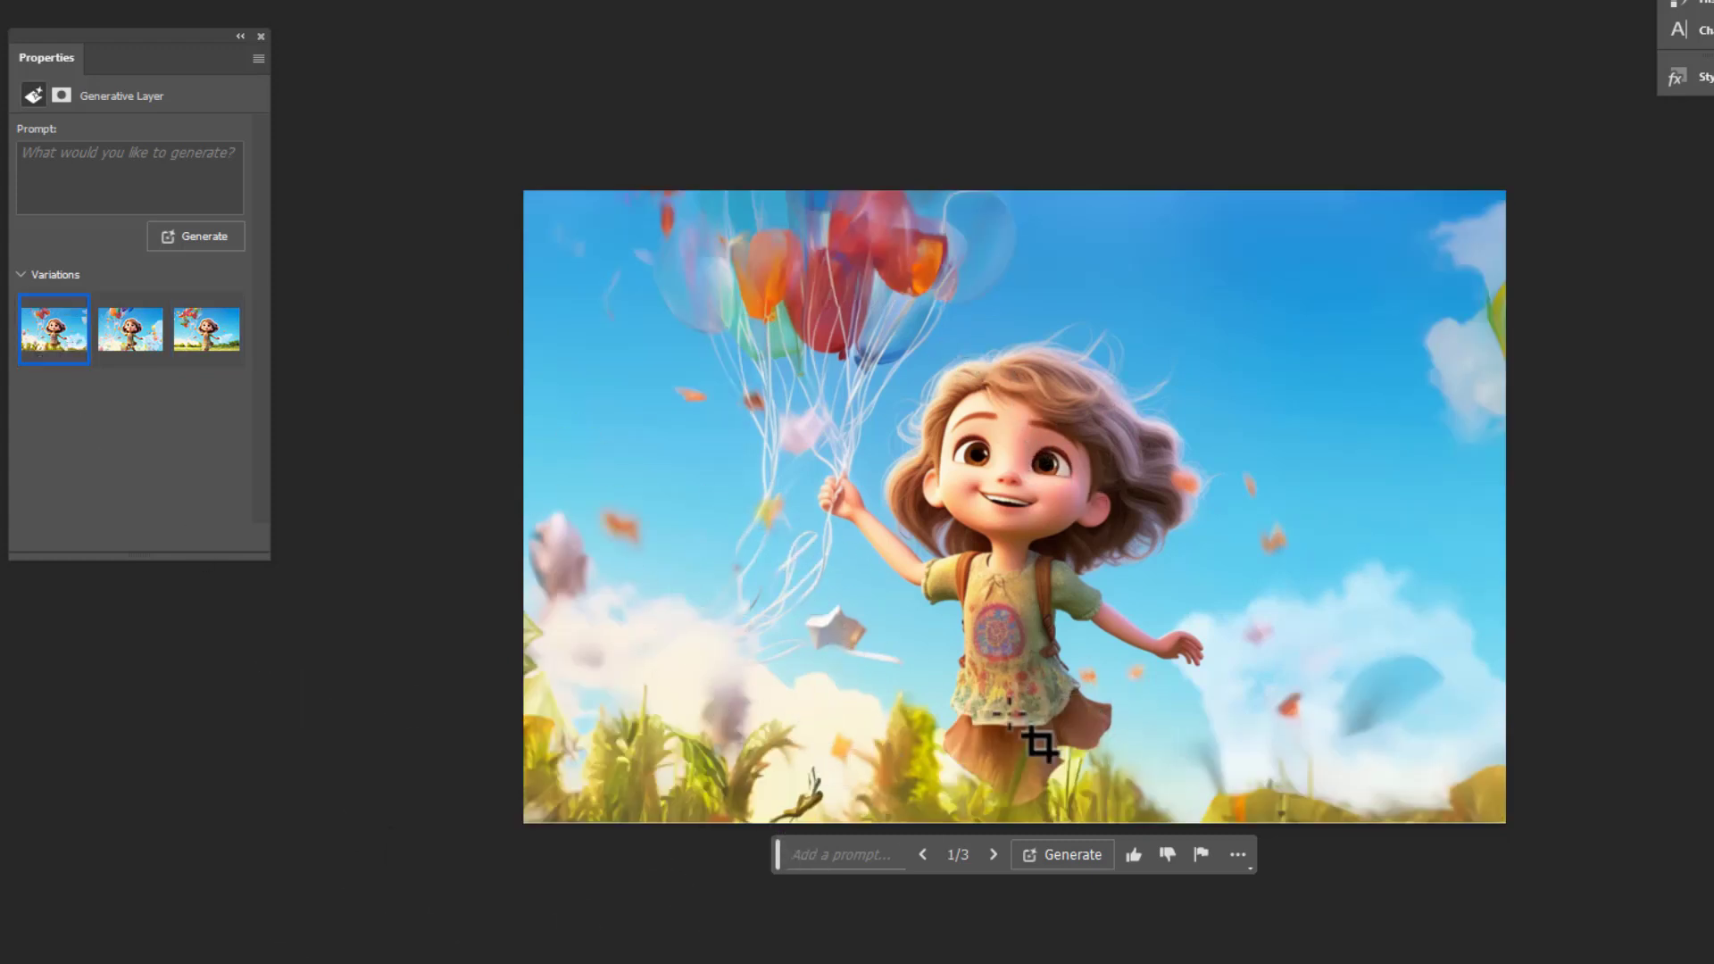
scroll(833, 455, "up", 3)
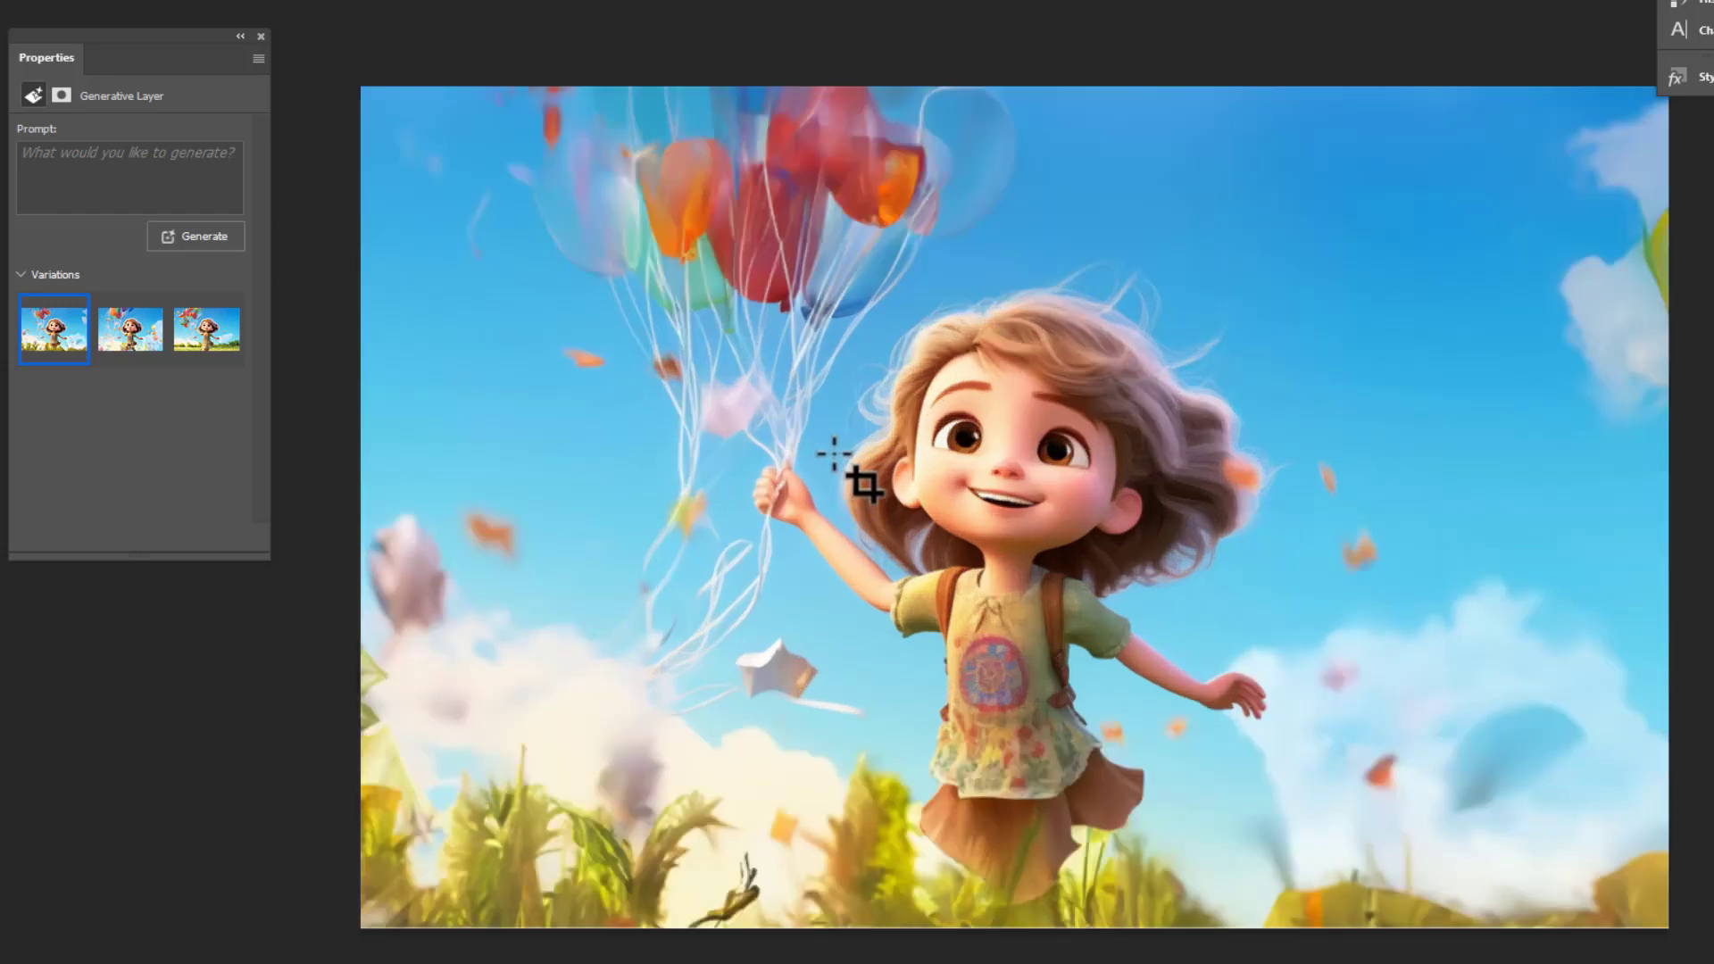
scroll(892, 428, "up", 2)
scroll(974, 395, "up", 2)
scroll(975, 395, "down", 2)
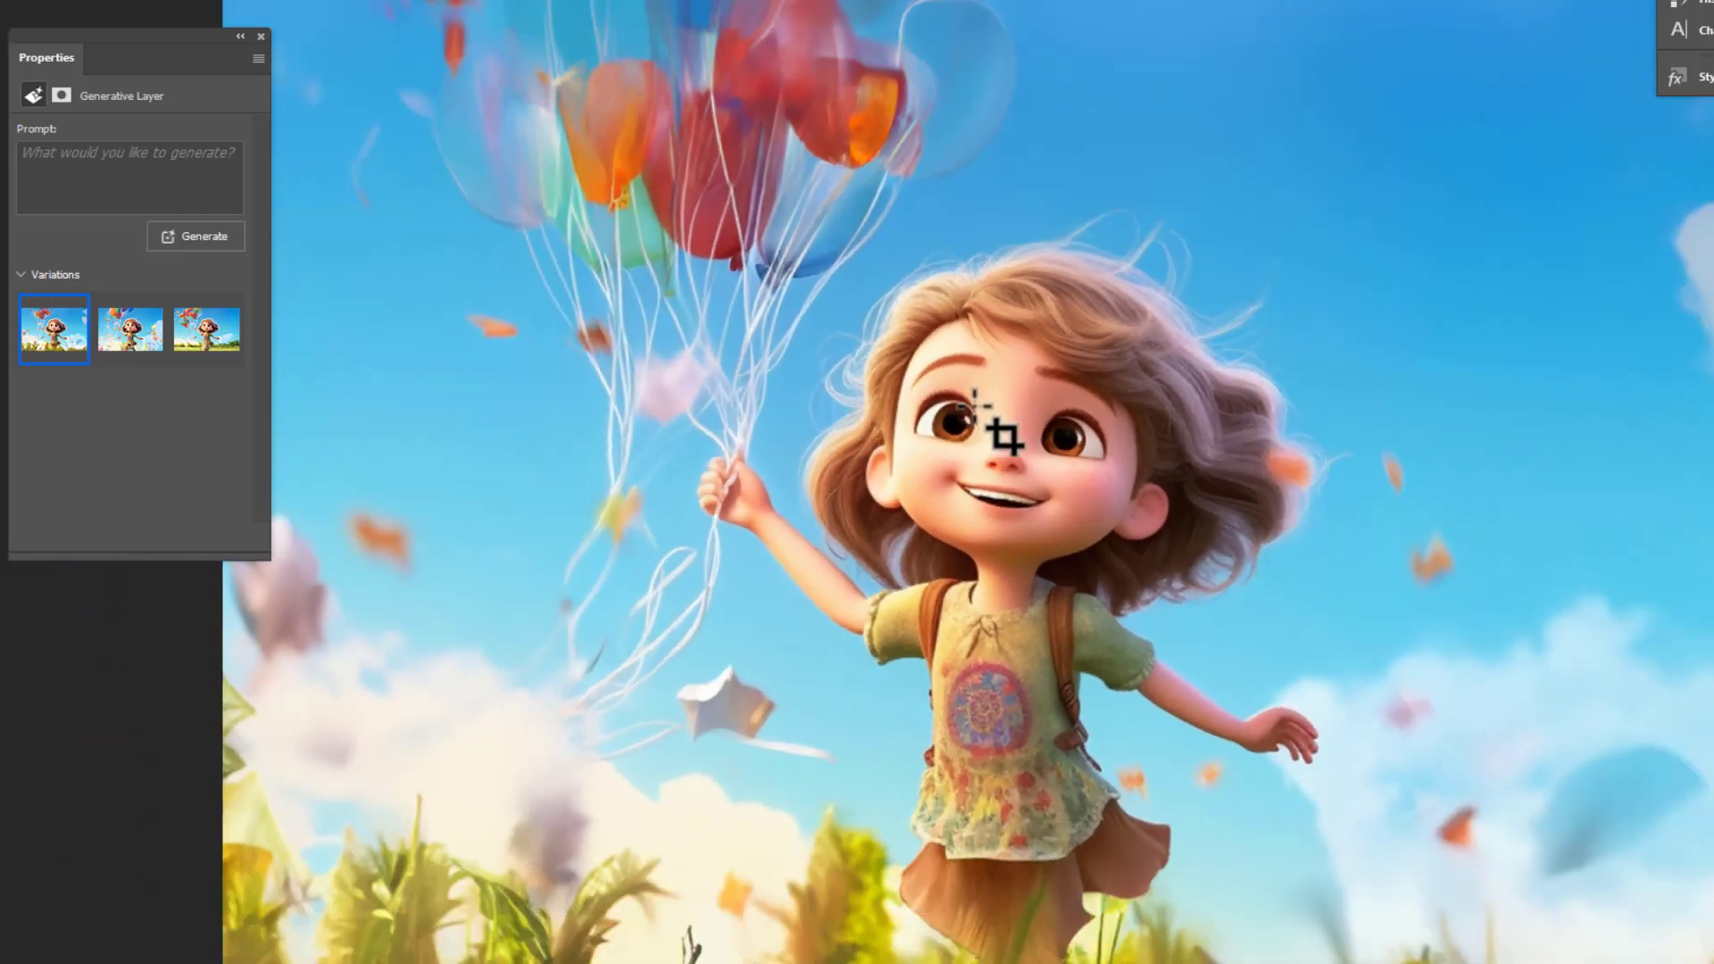
scroll(973, 402, "down", 1)
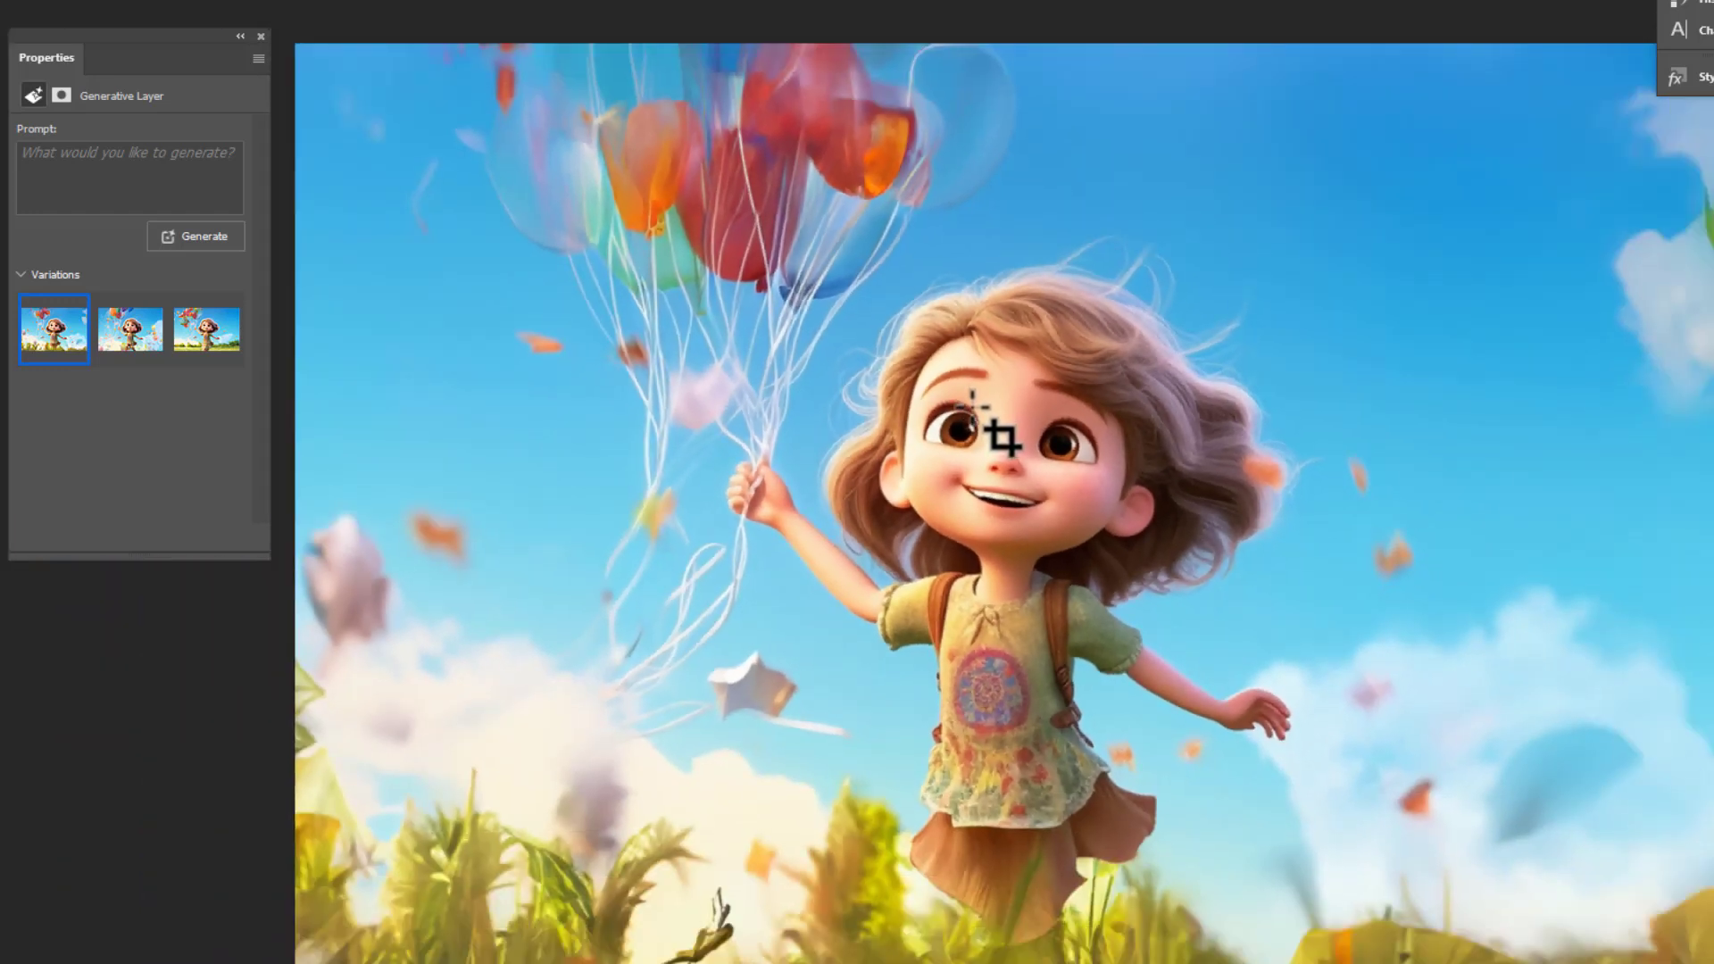
scroll(973, 406, "down", 1)
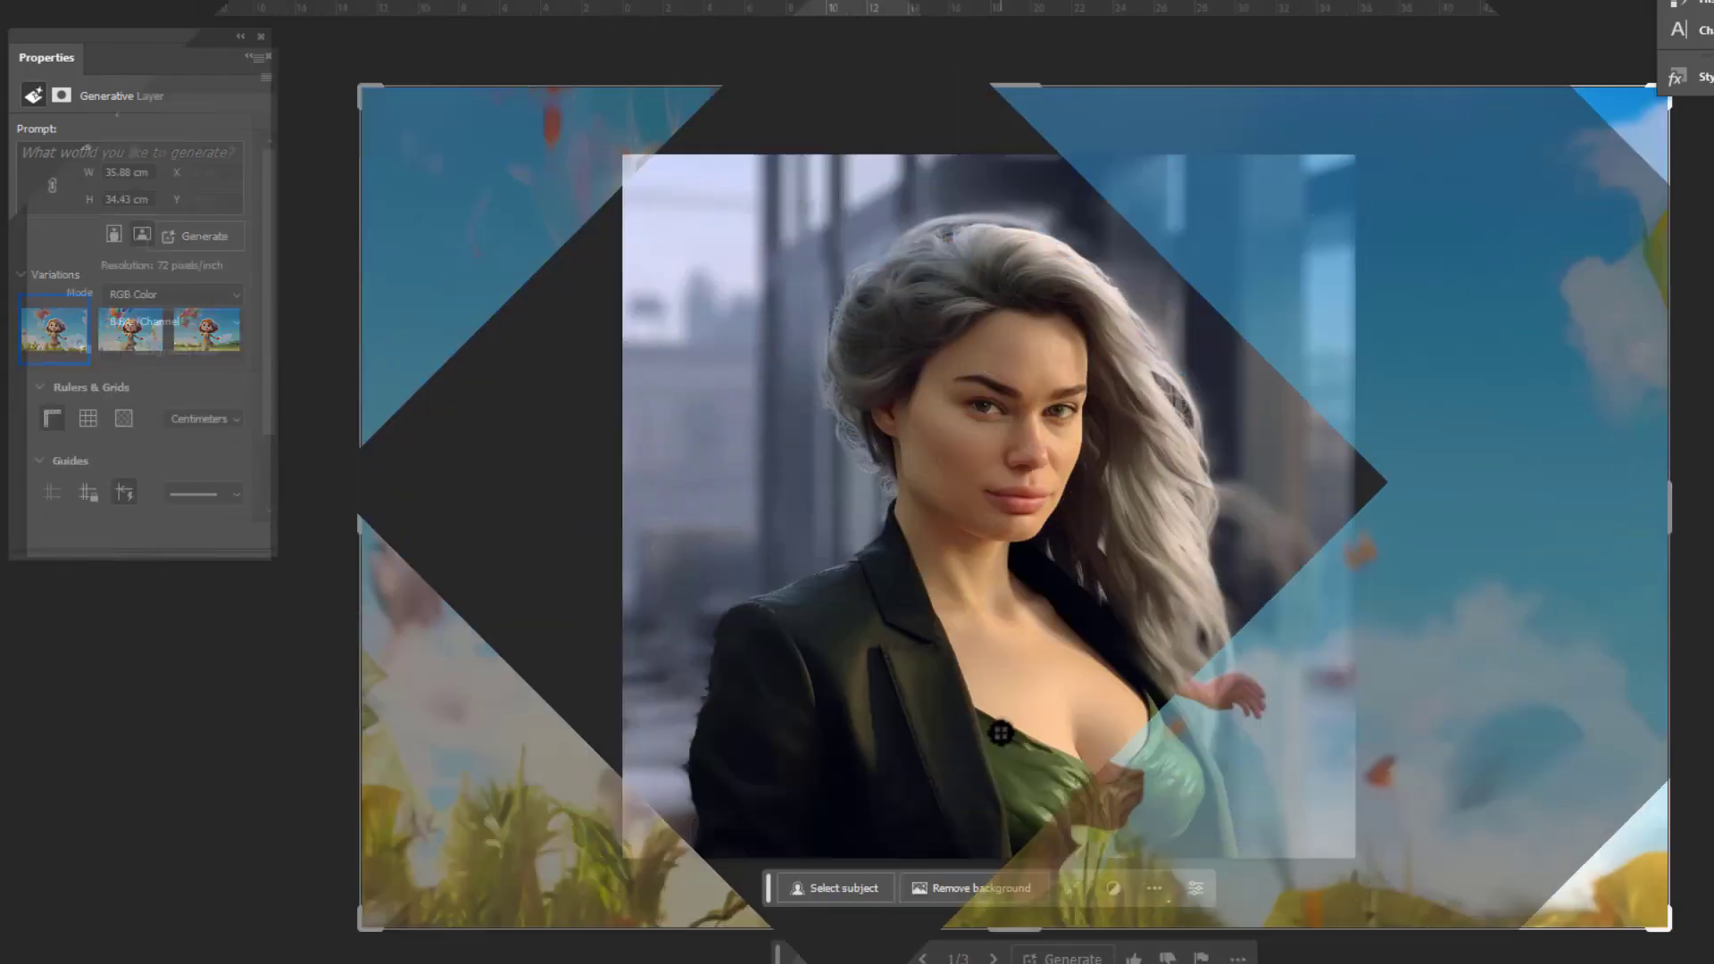
Crop around the money-office banner and extend it upward with Generative Expand, then zoom to check.
left_click(948, 888)
left_click(1202, 892)
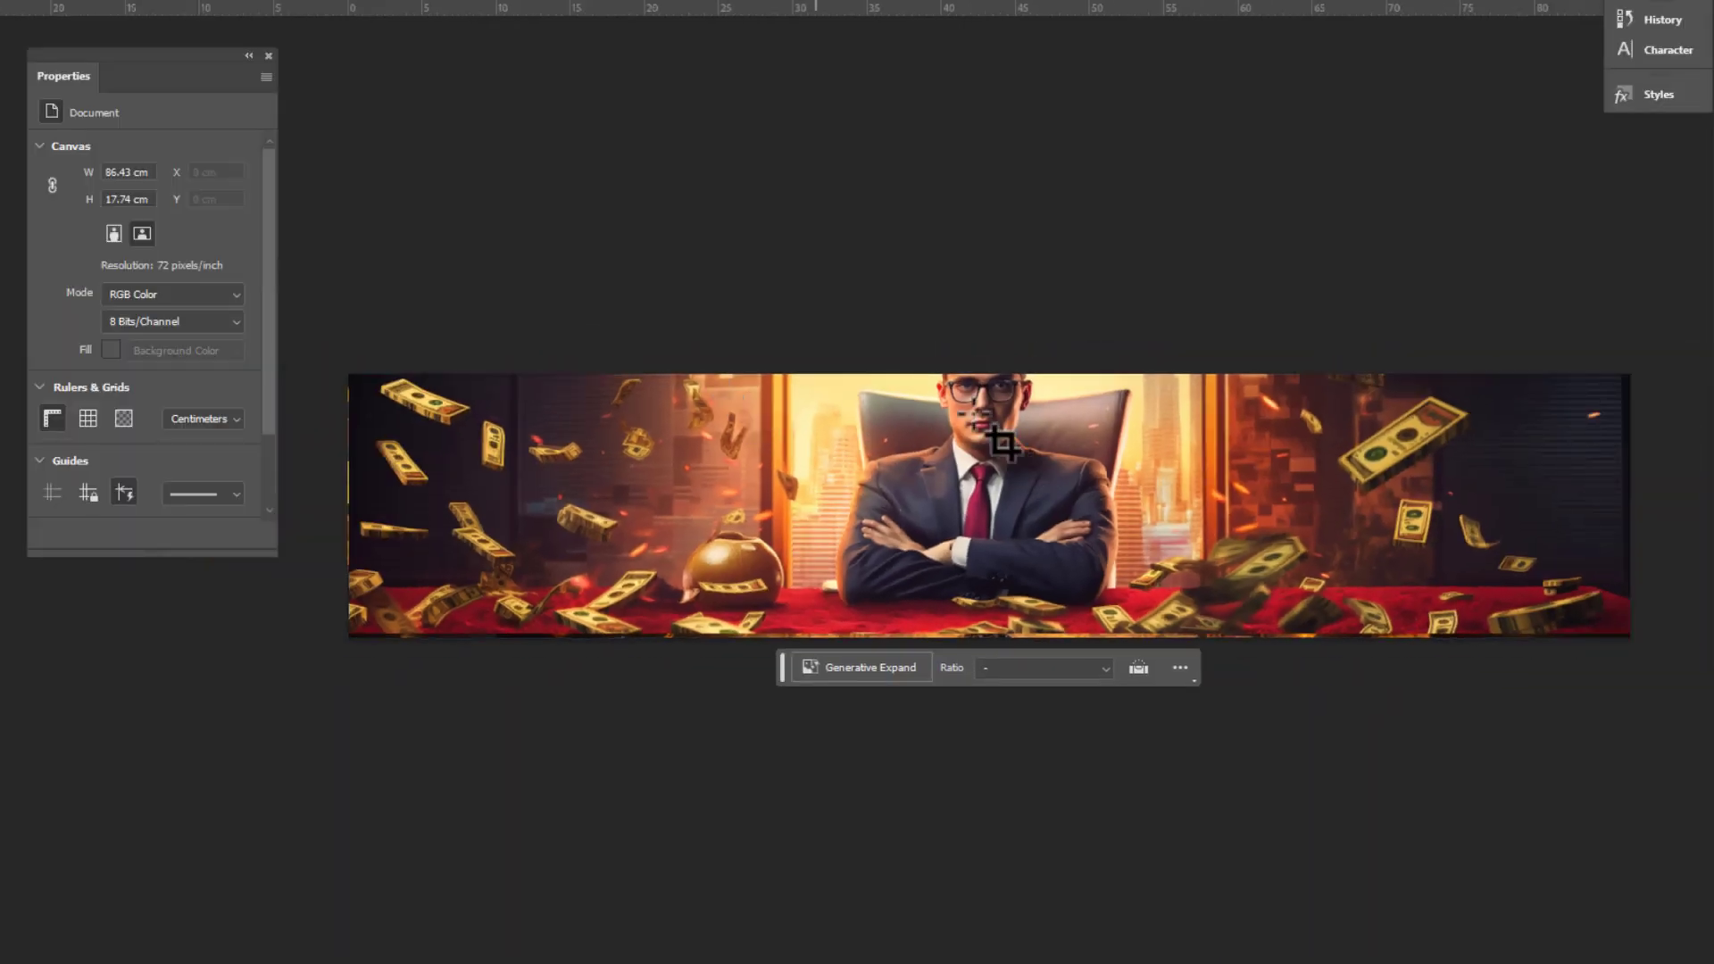
left_click_drag(355, 373, 1623, 637)
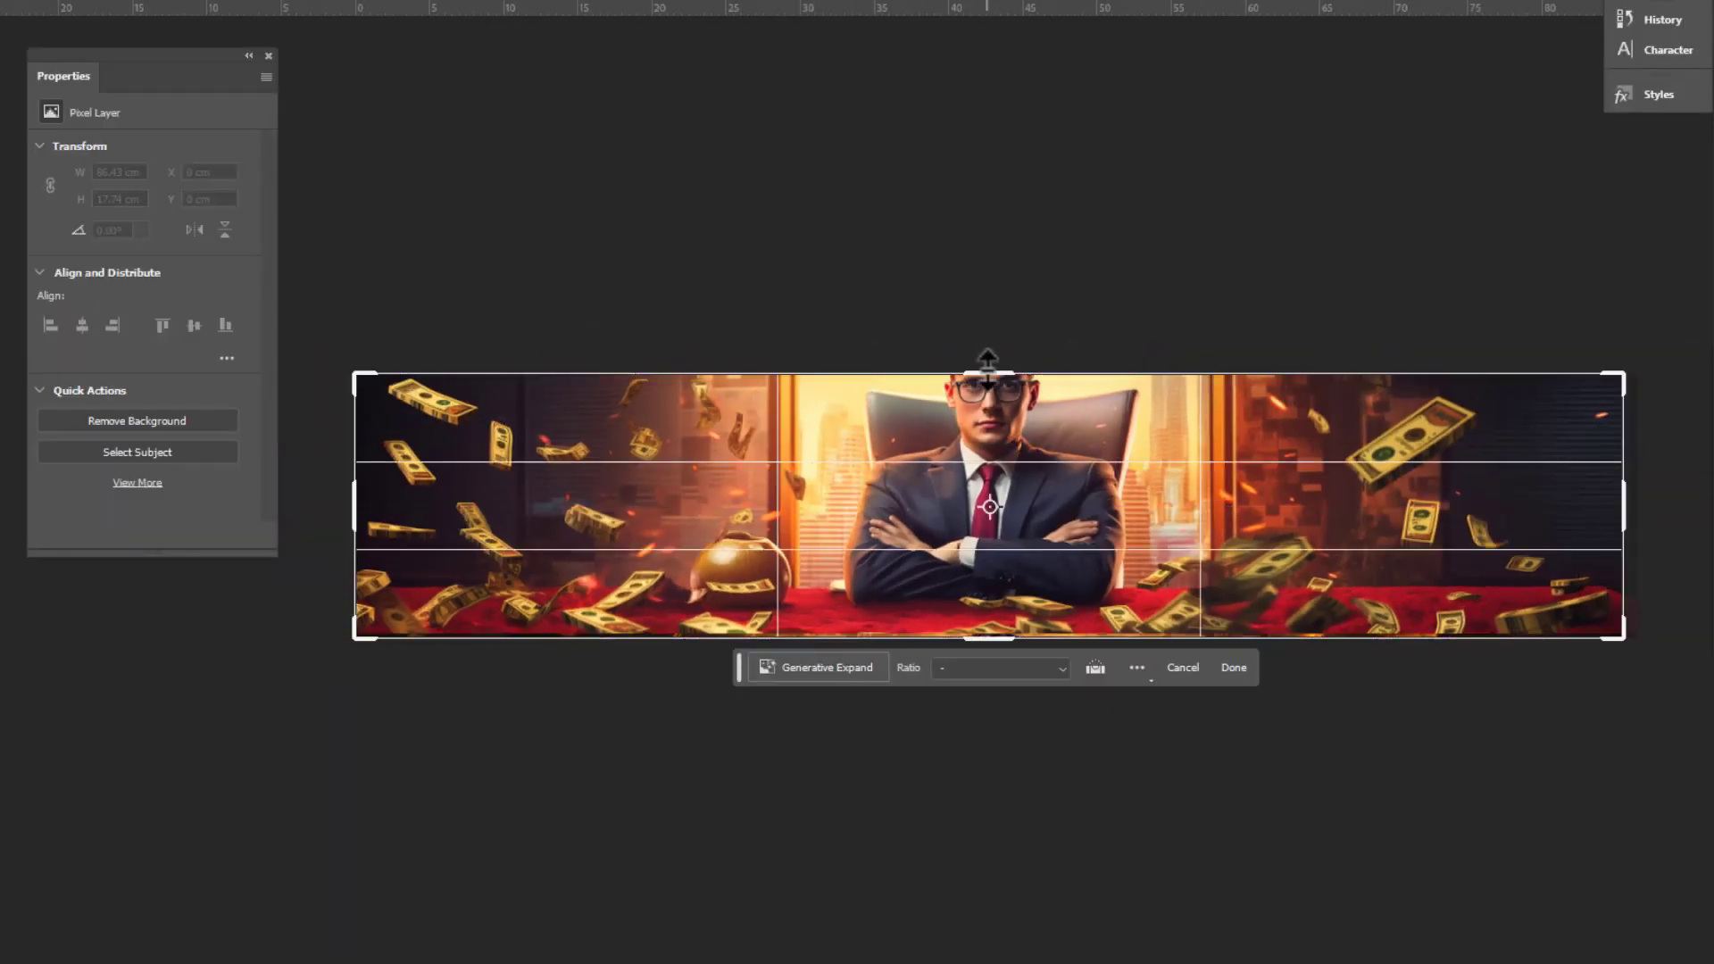
left_click_drag(987, 364, 987, 280)
key("Return")
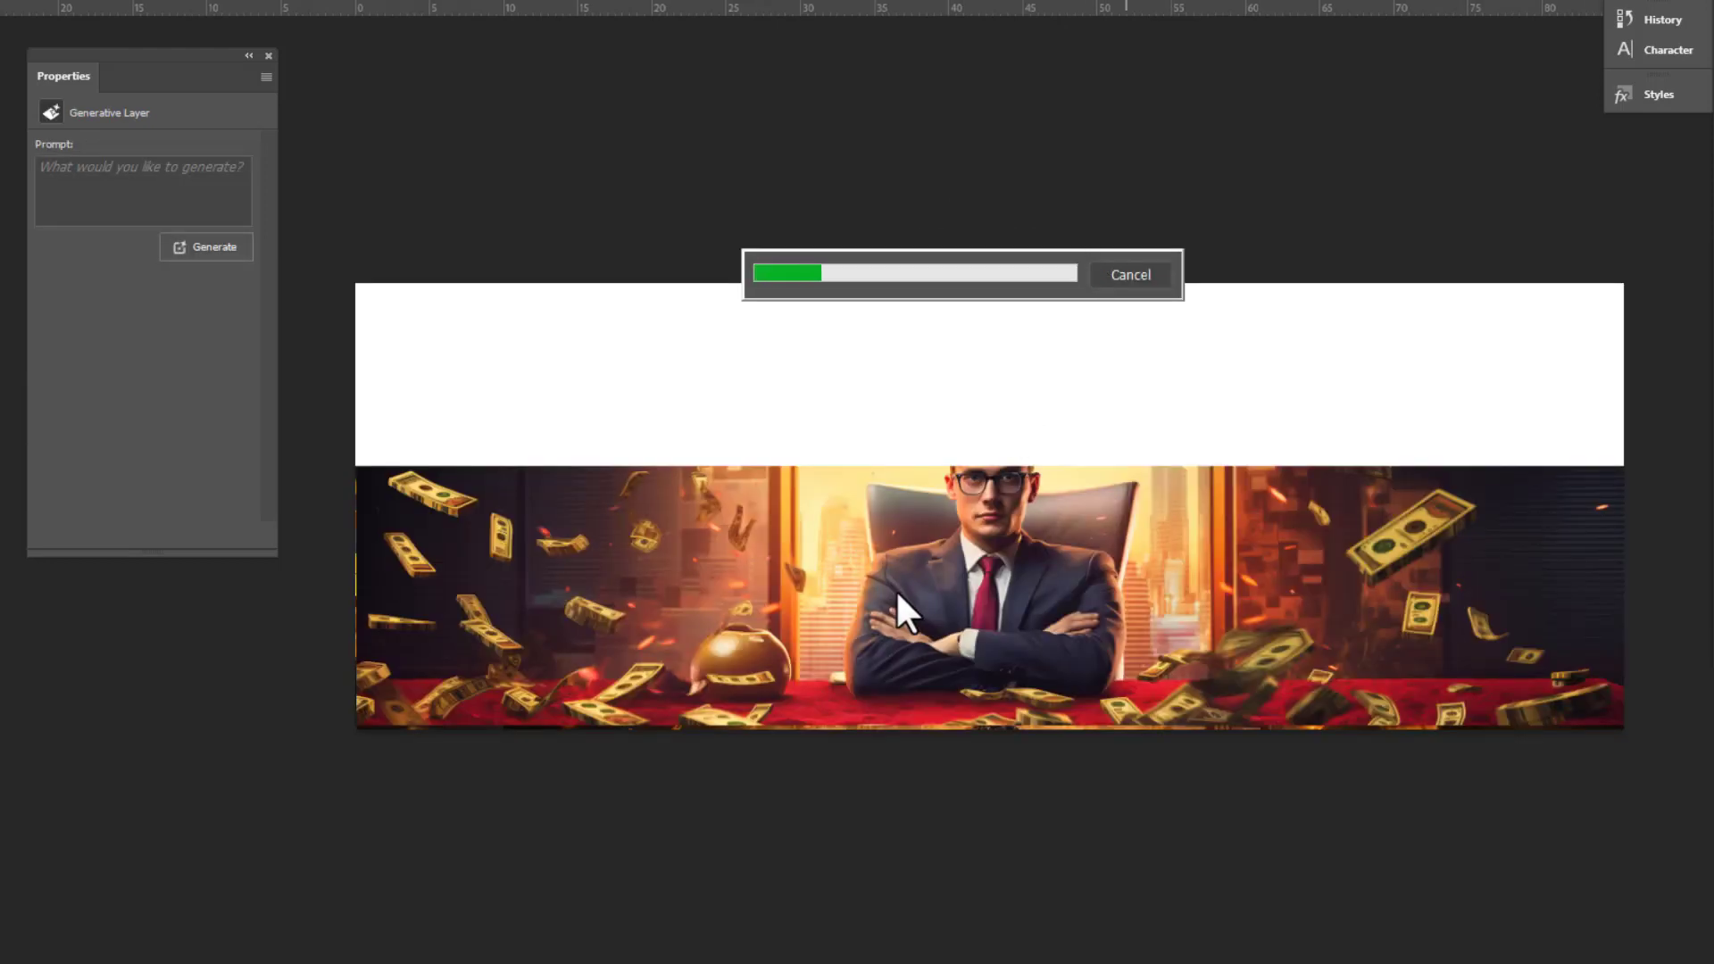
scroll(982, 474, "up", 3)
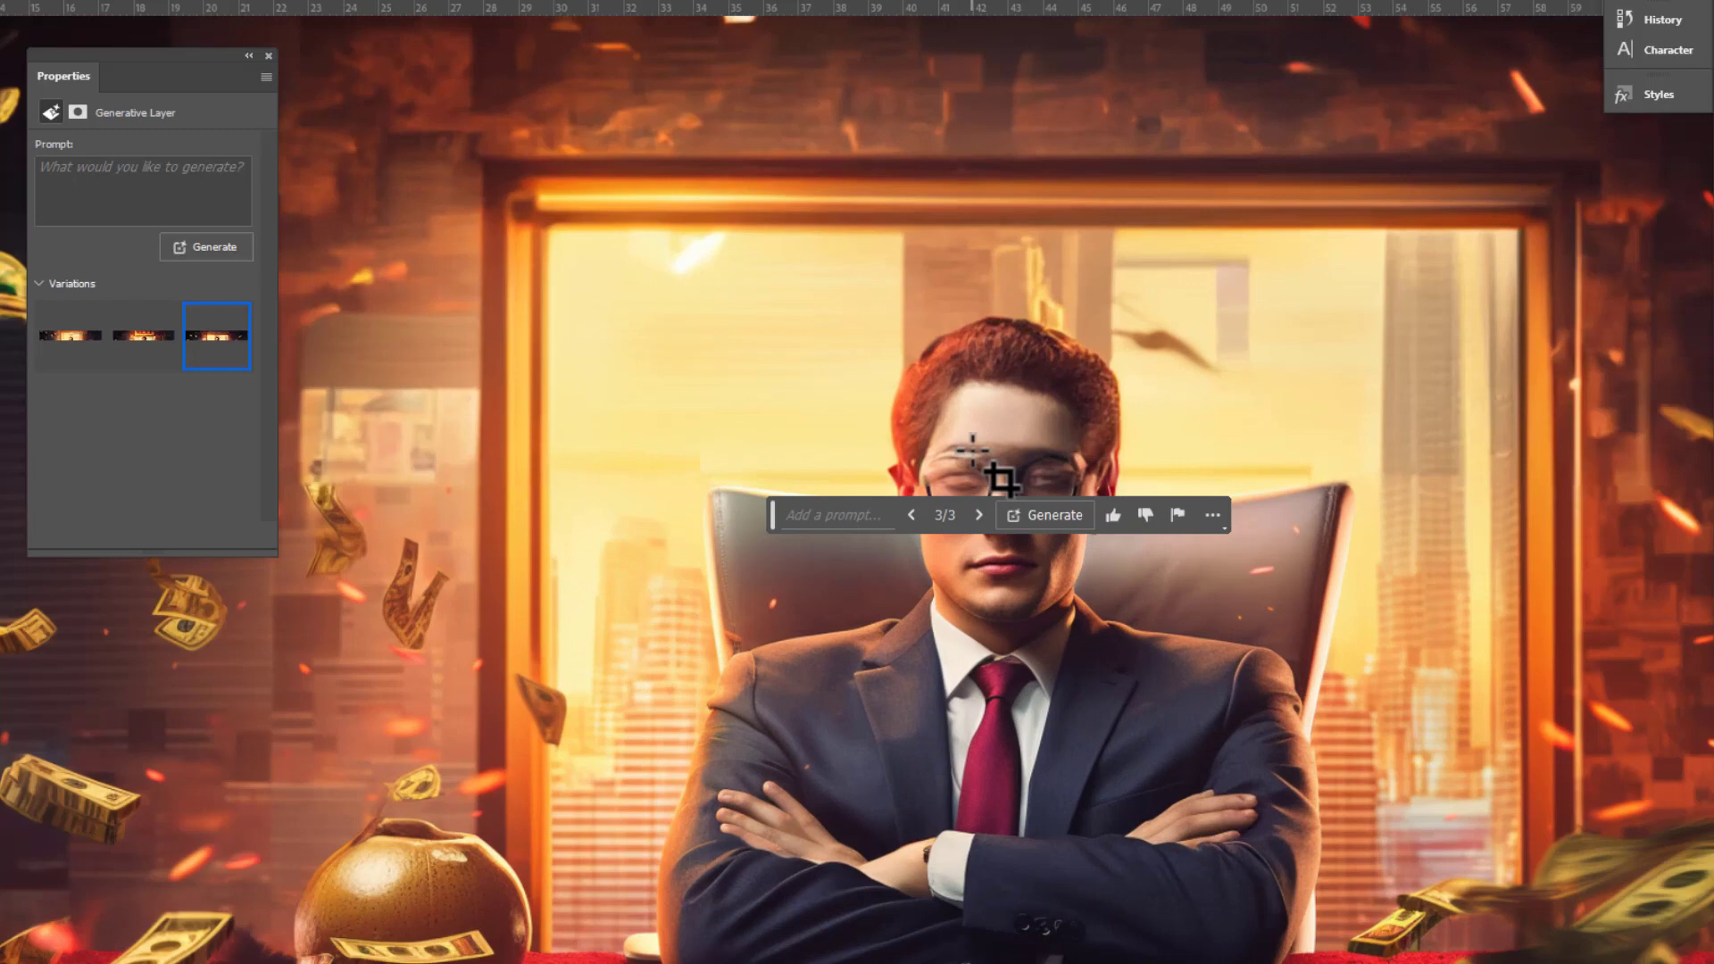
scroll(910, 306, "down", 2)
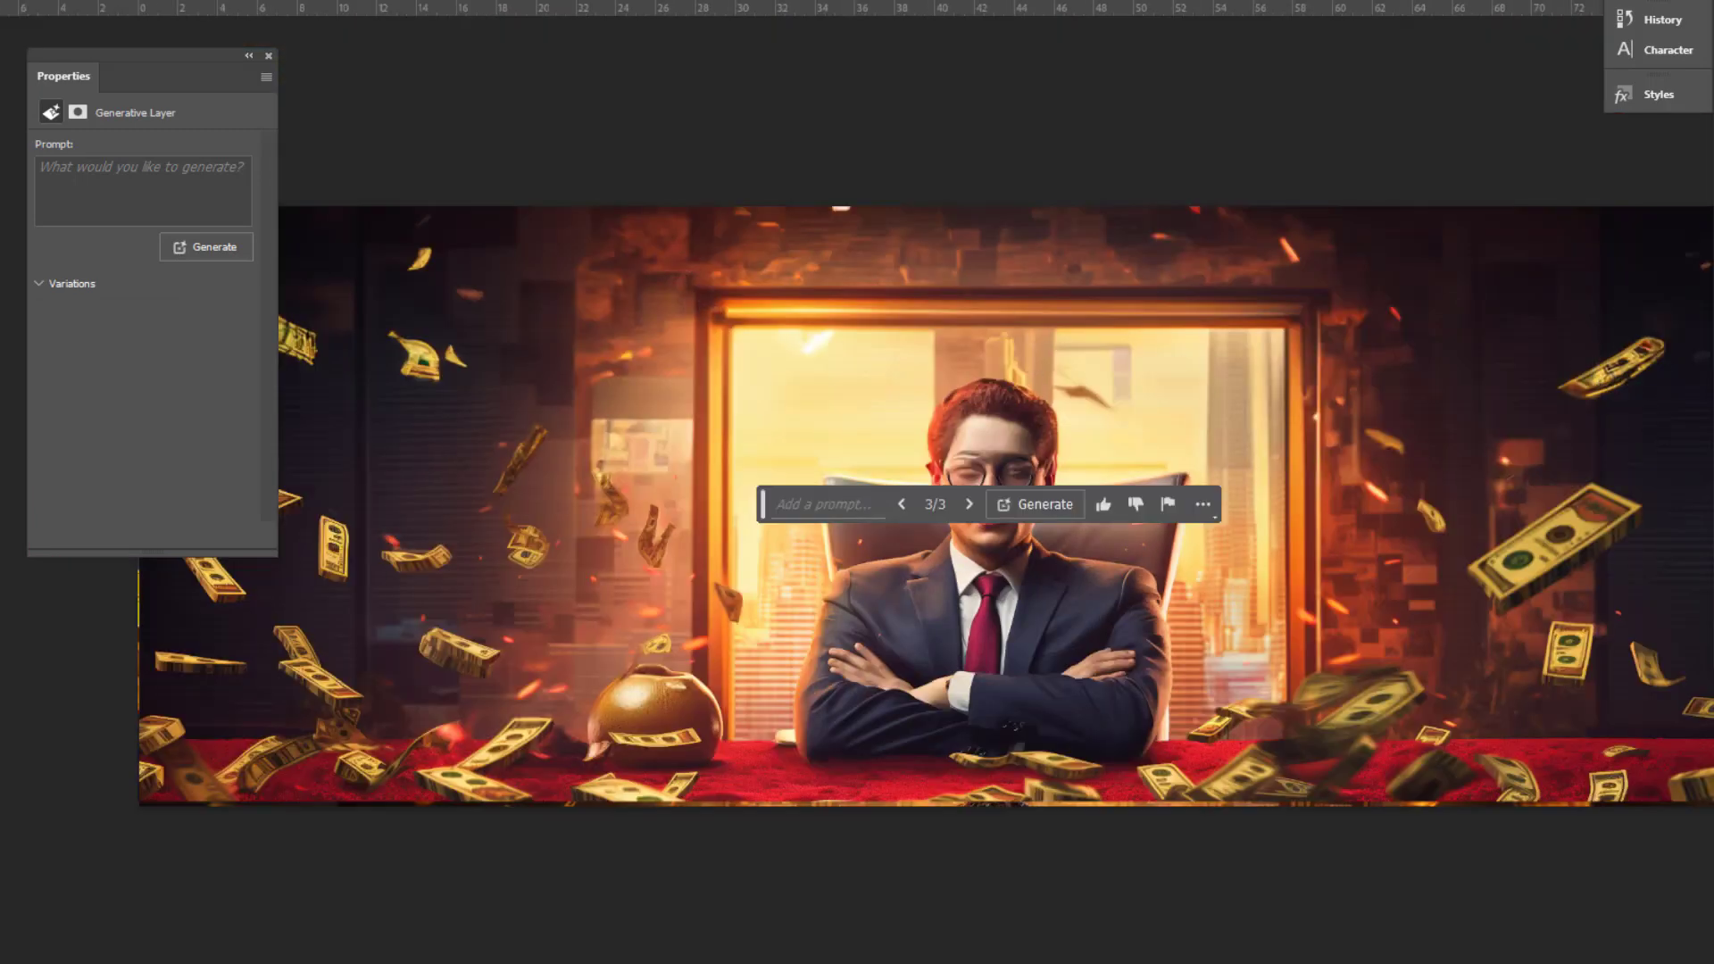
Paint black on the generative layer's mask over the eyes and forehead band to restore the original face.
left_click(78, 112)
scroll(1004, 491, "up", 2)
scroll(1033, 442, "up", 1)
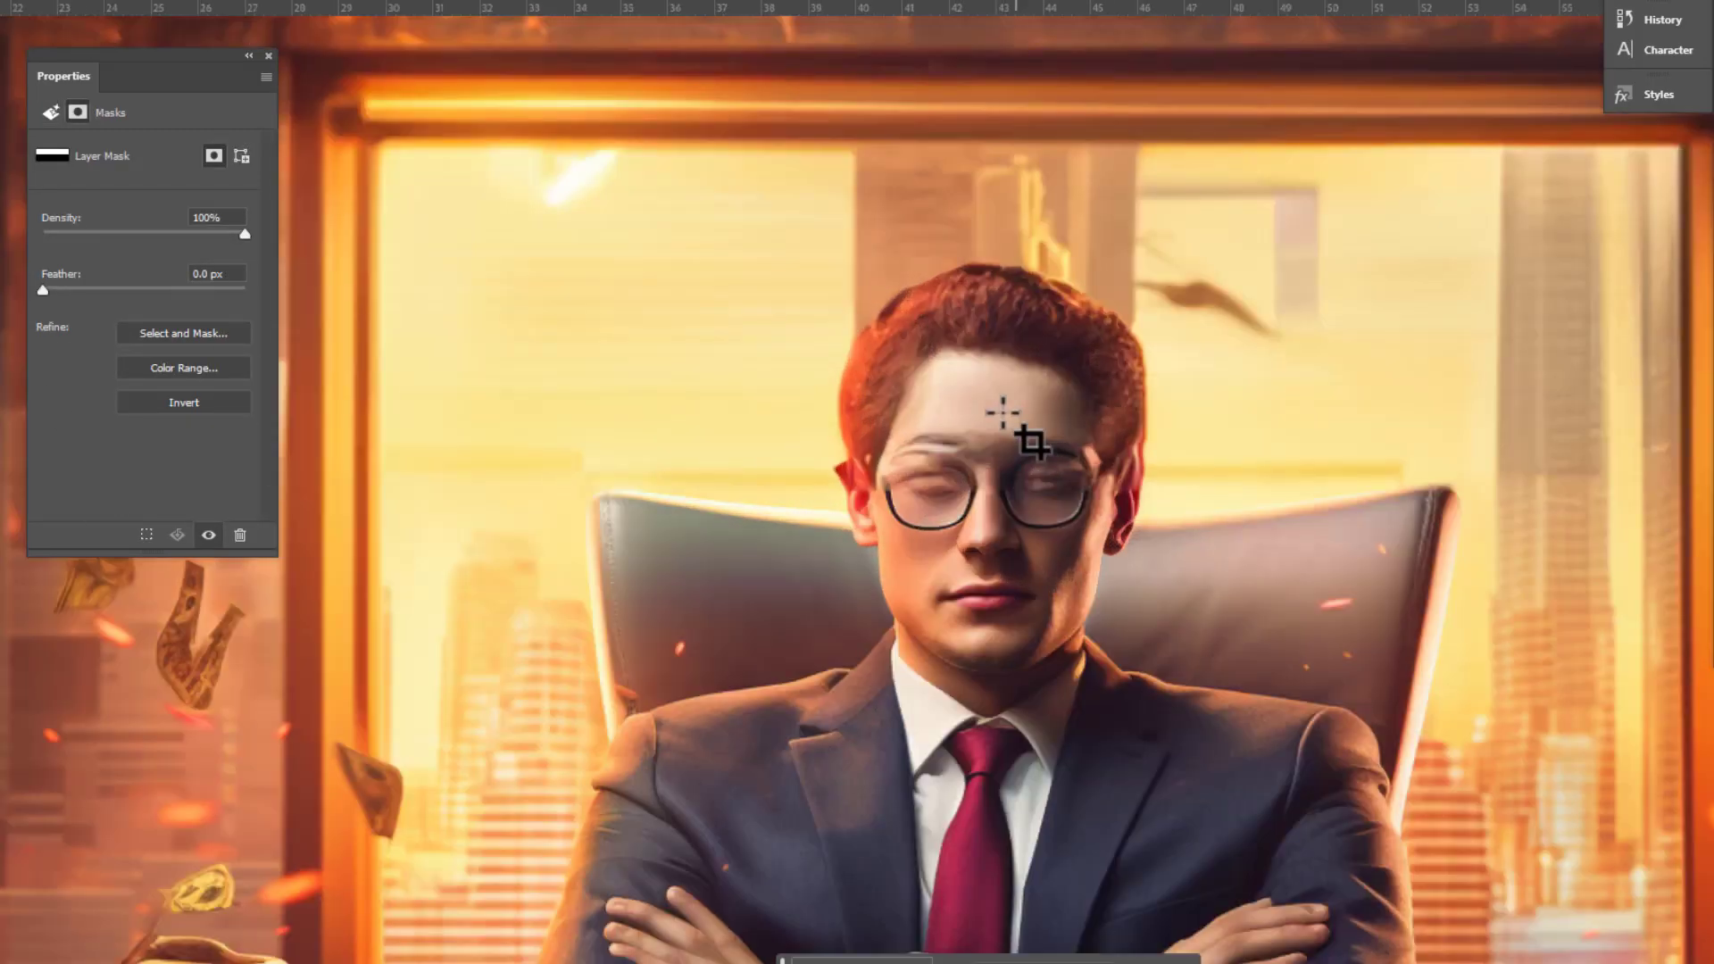
right_click(942, 460)
key("Return")
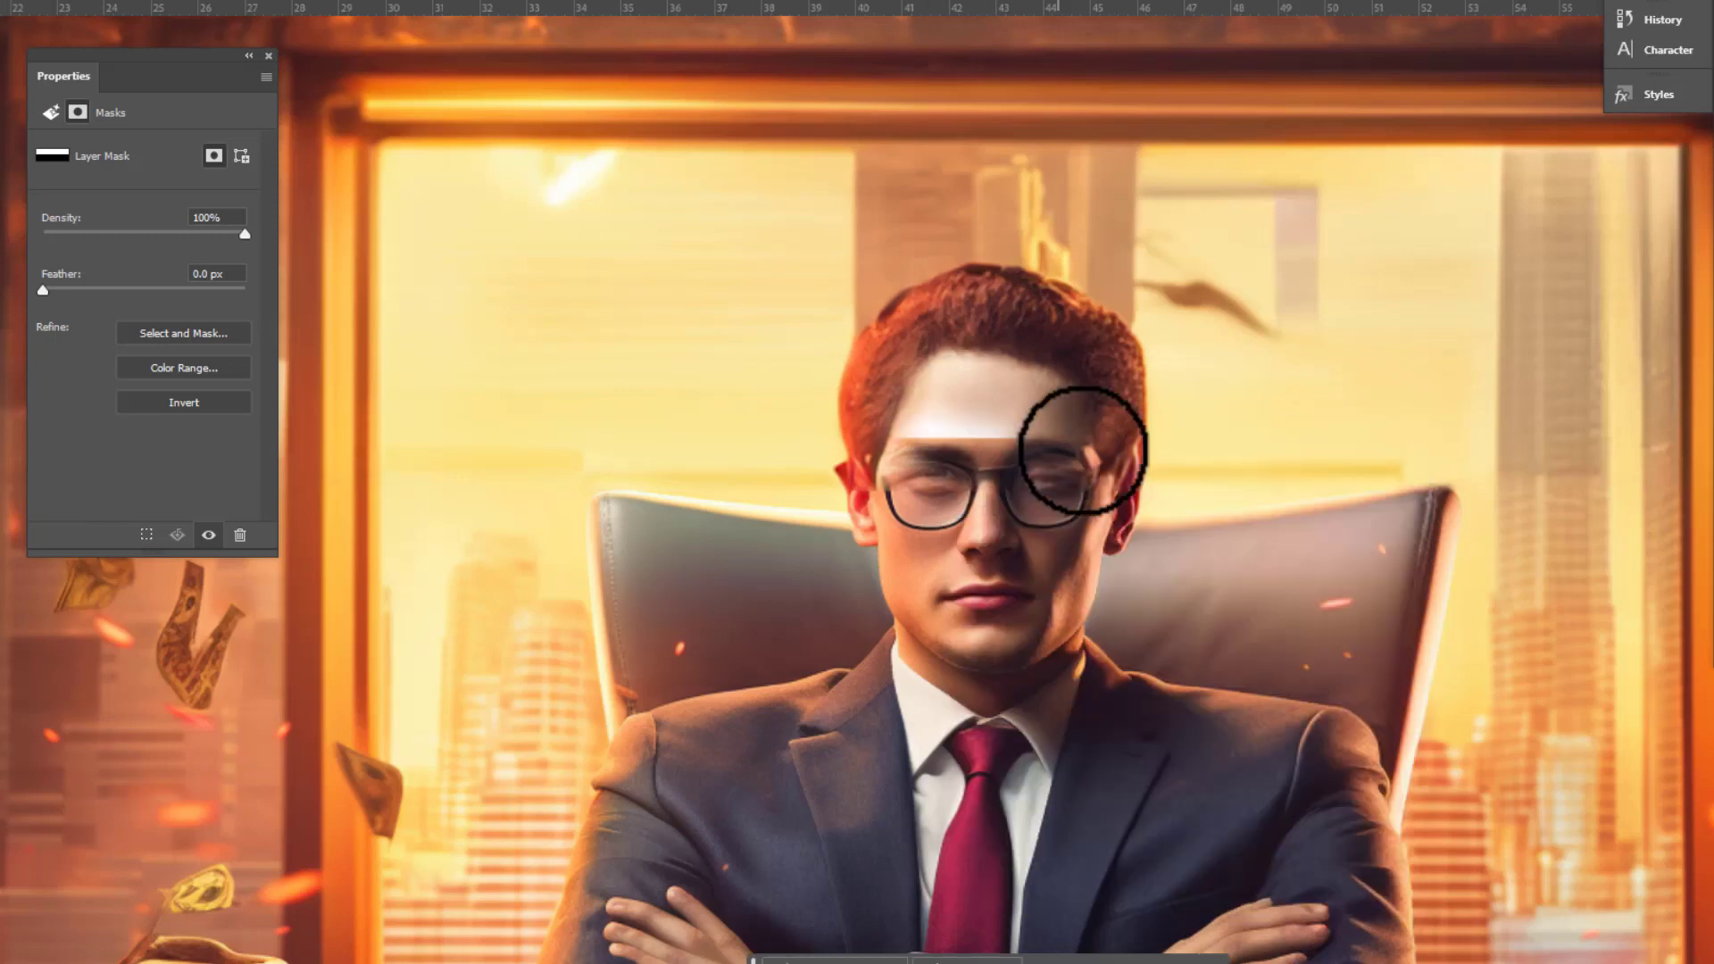
left_click_drag(1083, 451, 873, 486)
scroll(1049, 419, "down", 1)
left_click_drag(1071, 459, 902, 437)
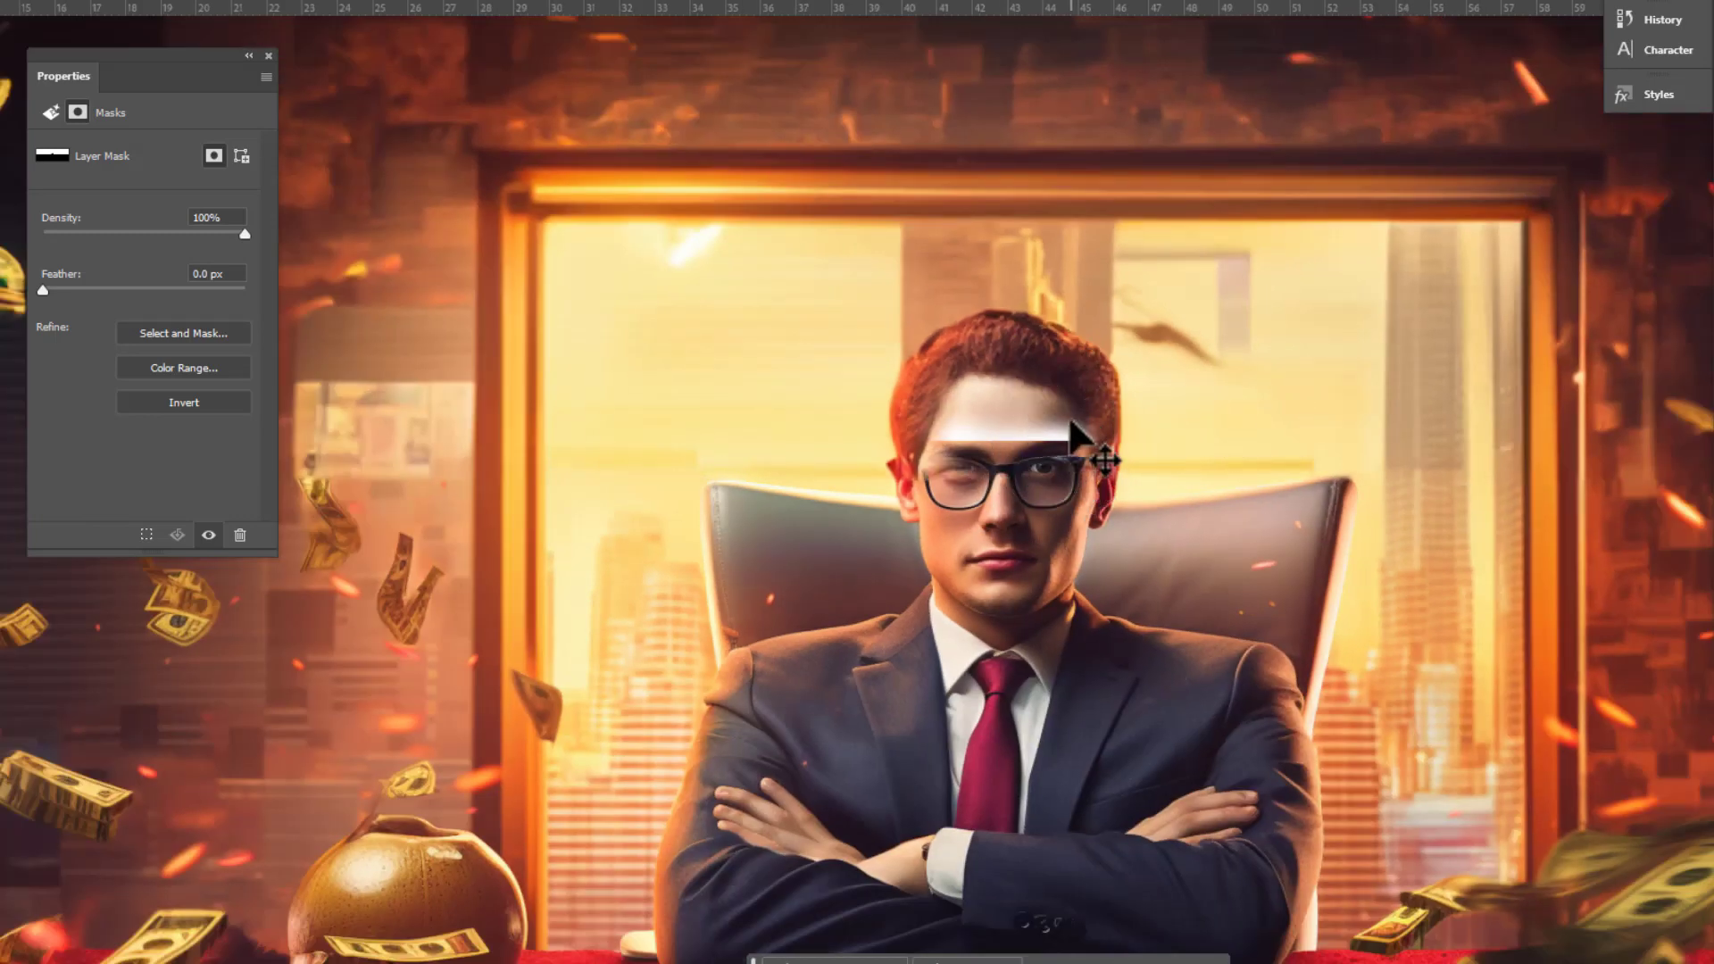
key("v")
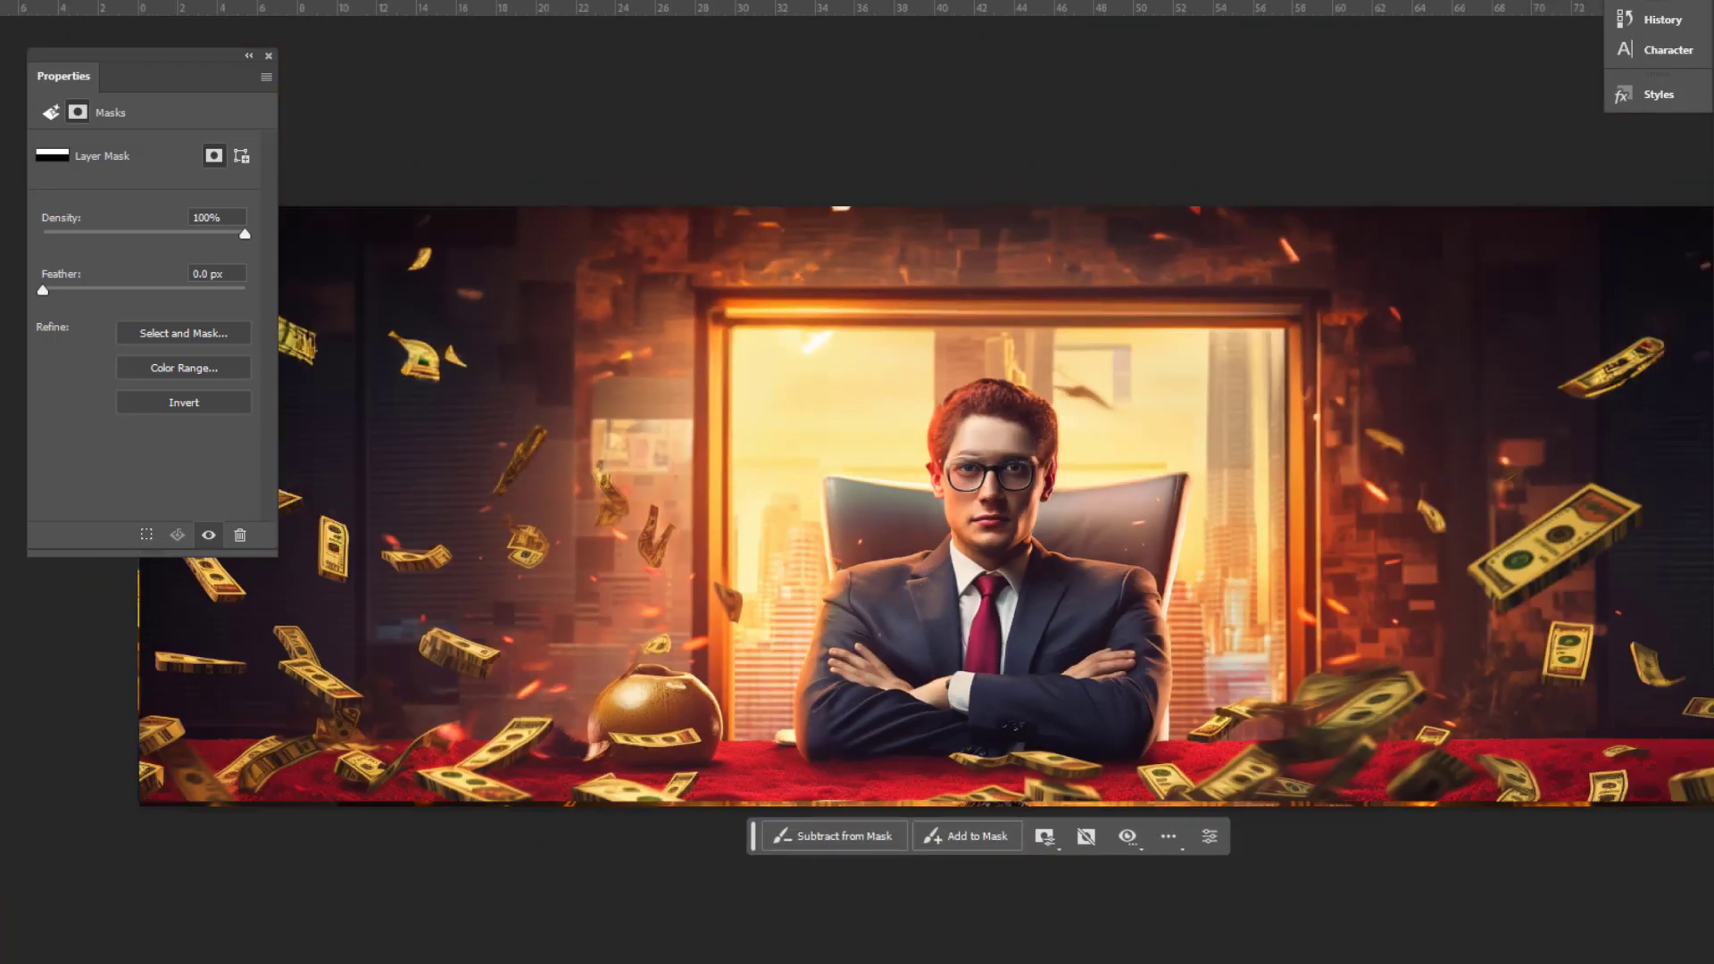